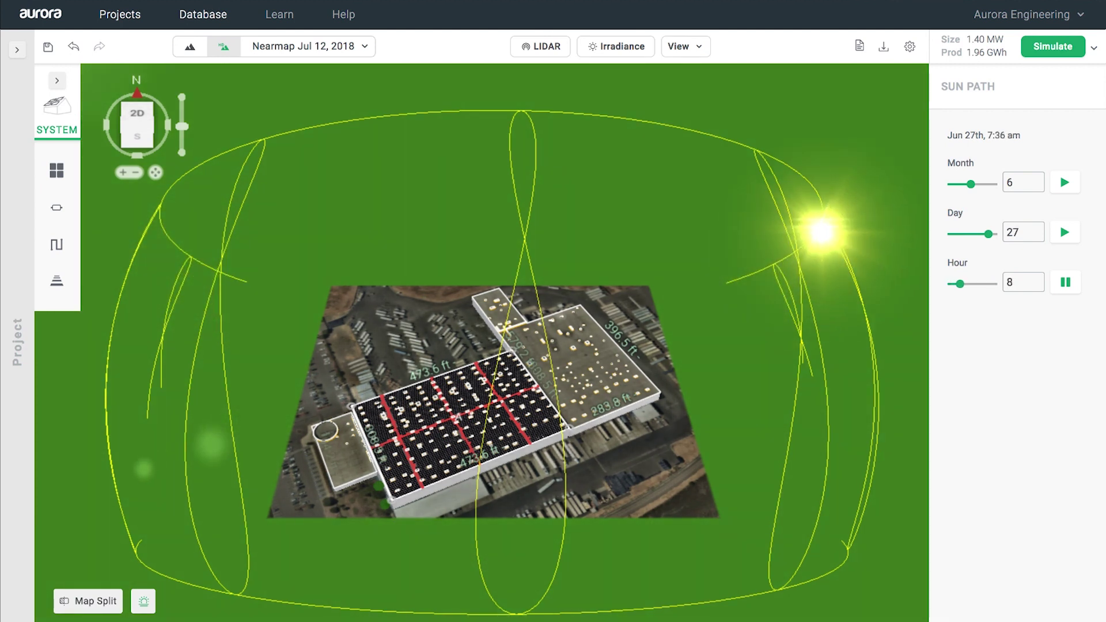
# Step: Discard unsaved changes and start a new project at the suggested address, named Multi MW Design
pyautogui.click(115, 14)
pyautogui.click(563, 329)
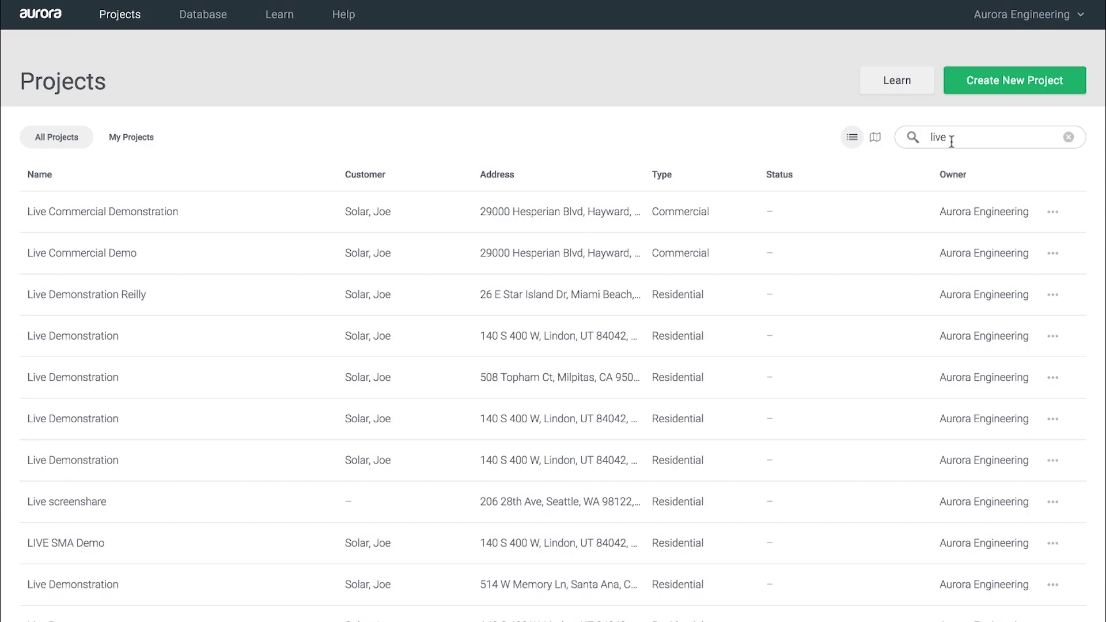
pyautogui.click(979, 81)
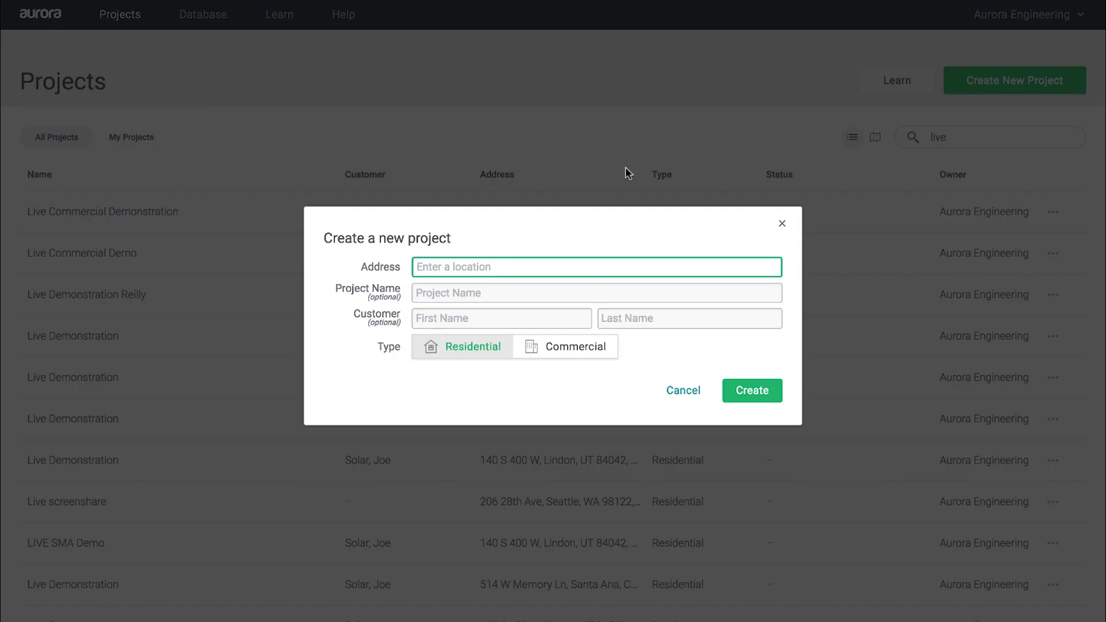
pyautogui.press('Tab')
pyautogui.write('Mu')
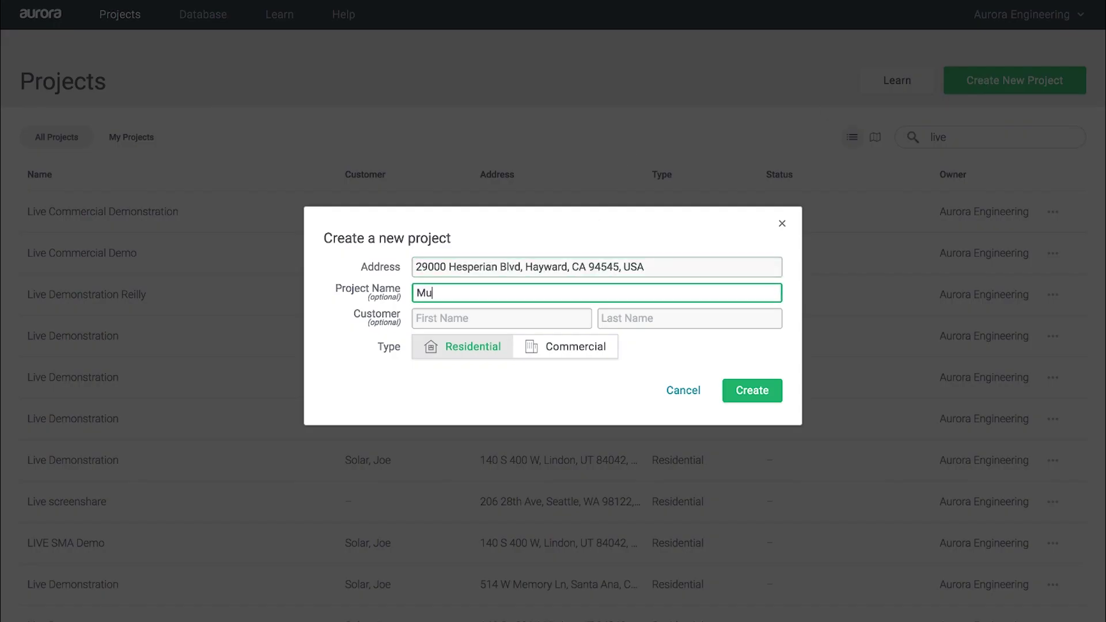
# Step: Enter the customer's first and last name, make the project Commercial, create it, and open Consumption
pyautogui.click(514, 315)
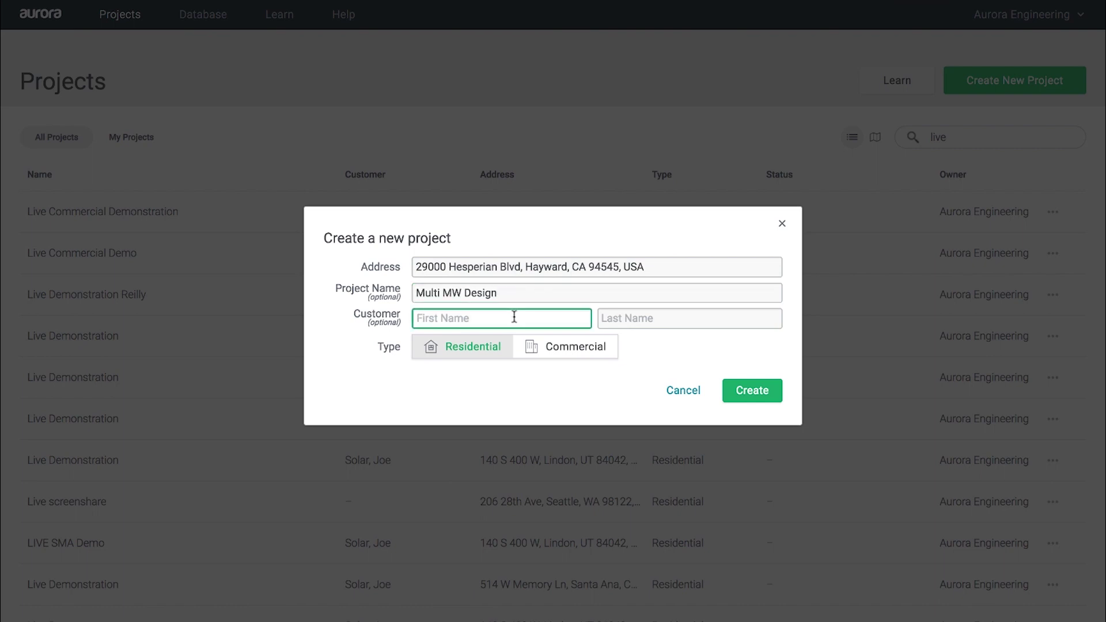
pyautogui.write('Joe')
pyautogui.press('Tab')
pyautogui.write('Solar')
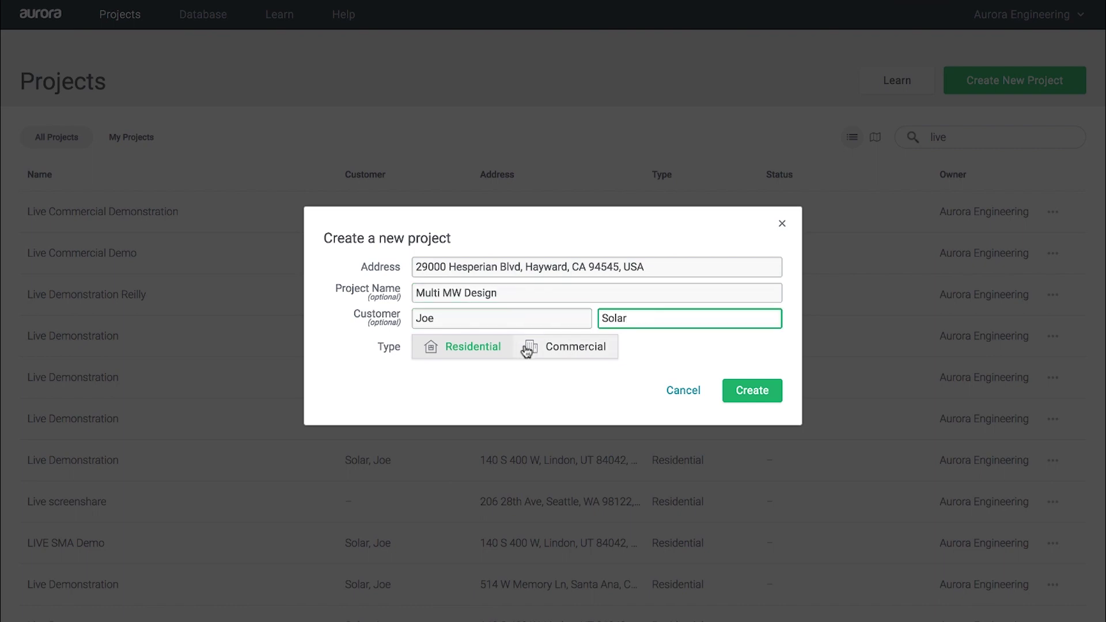
pyautogui.click(557, 352)
pyautogui.click(745, 393)
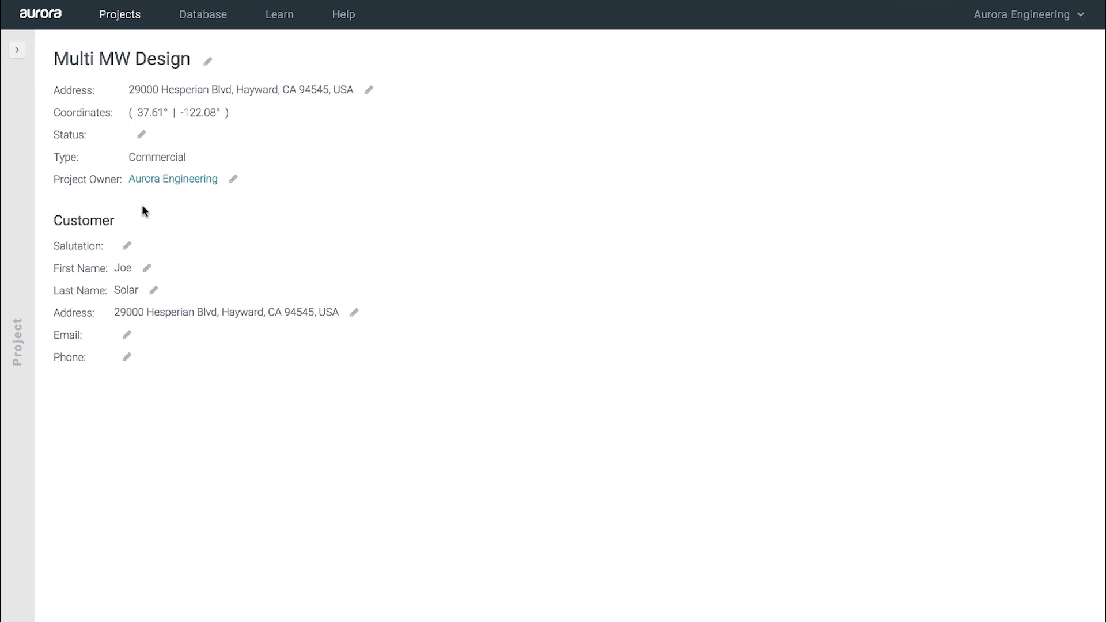
pyautogui.click(26, 55)
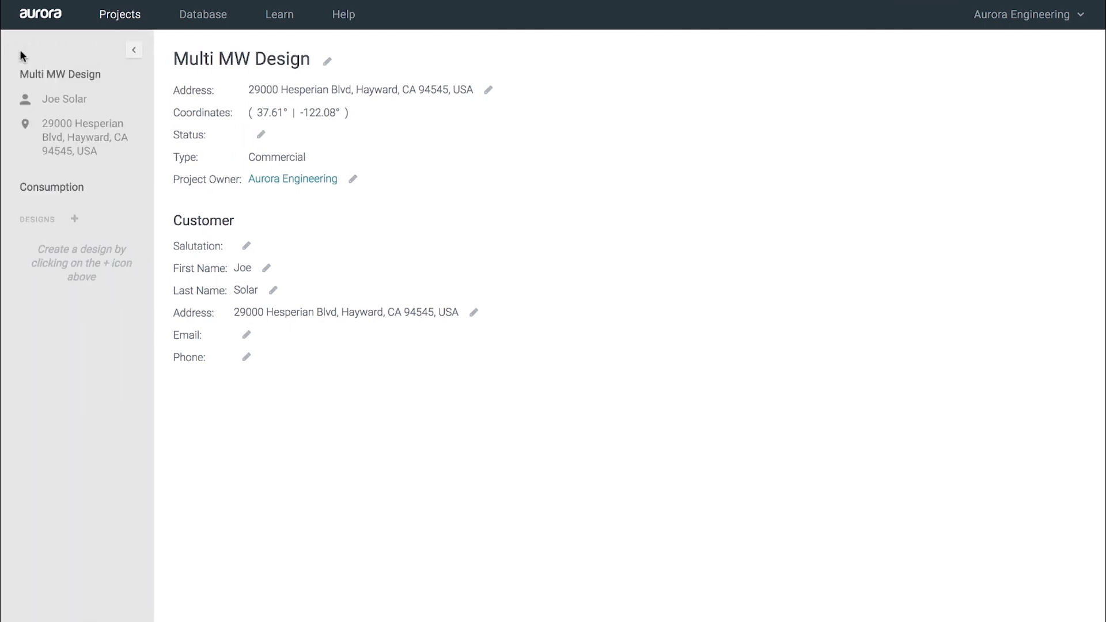
pyautogui.click(49, 193)
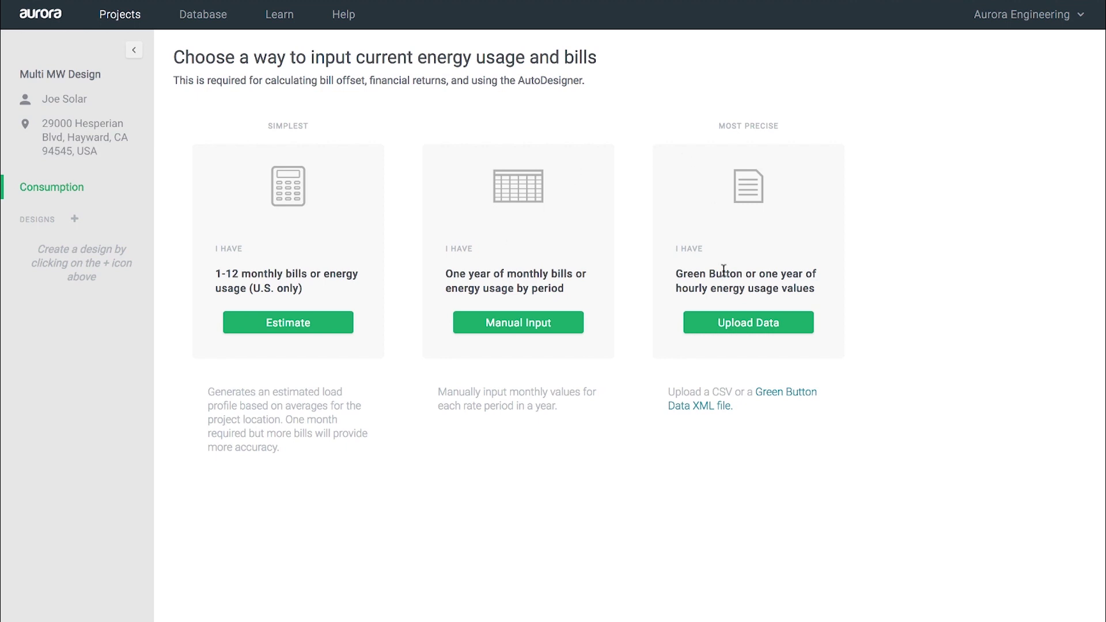
# Step: Choose Upload Data with Pacific Gas & Electric Co on the A-1 TOU (Option B, Poly-Phase) rate
pyautogui.click(728, 331)
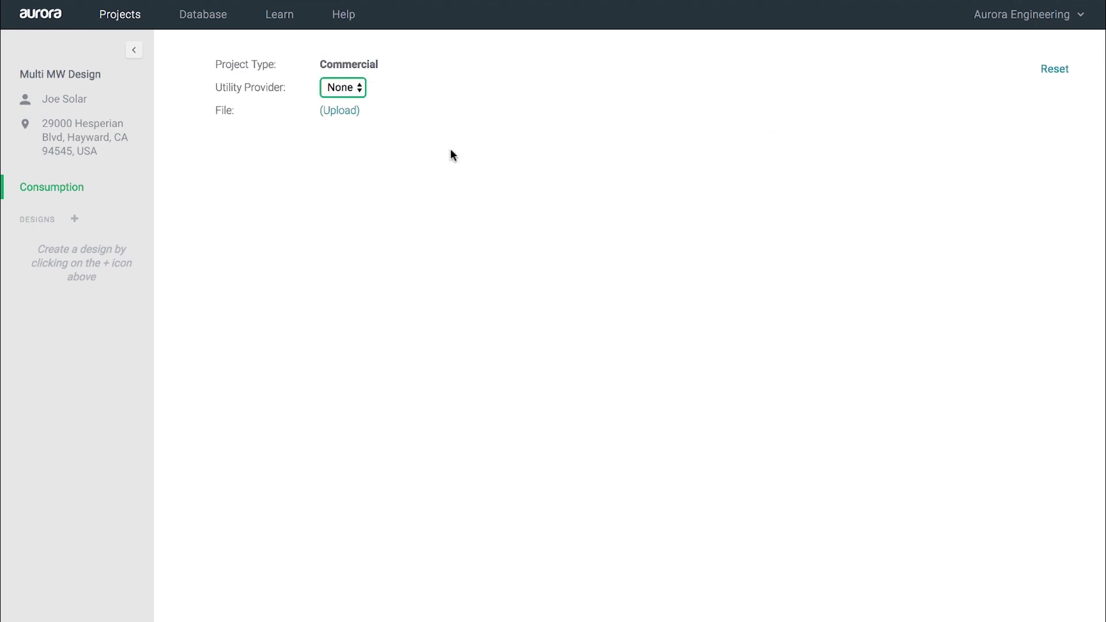
pyautogui.click(353, 89)
pyautogui.write('pacif')
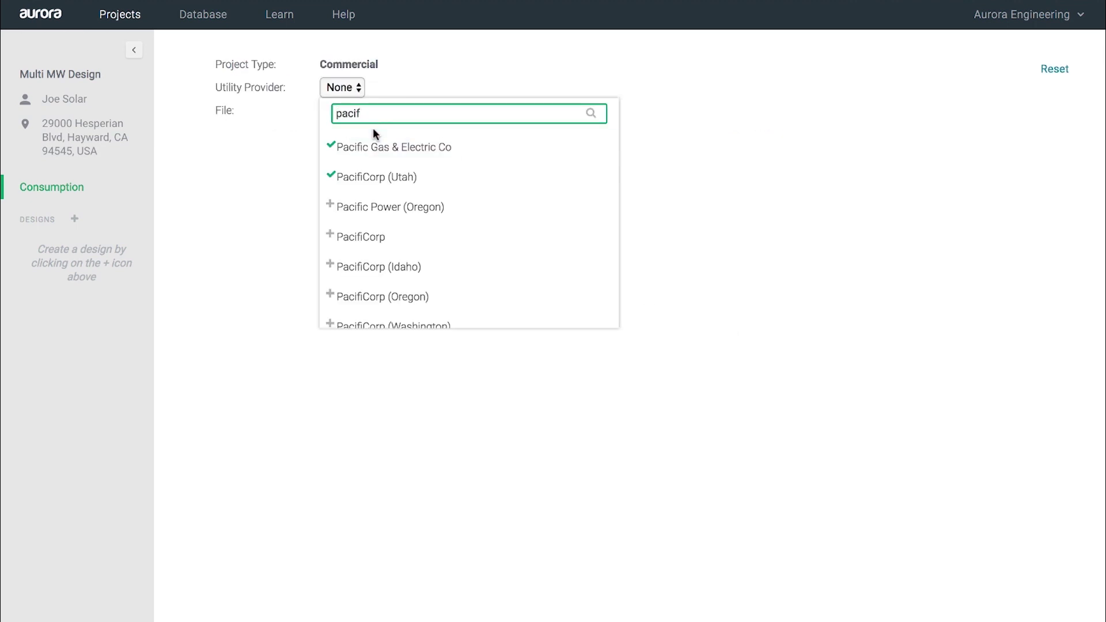
pyautogui.click(372, 144)
pyautogui.click(338, 110)
pyautogui.click(387, 171)
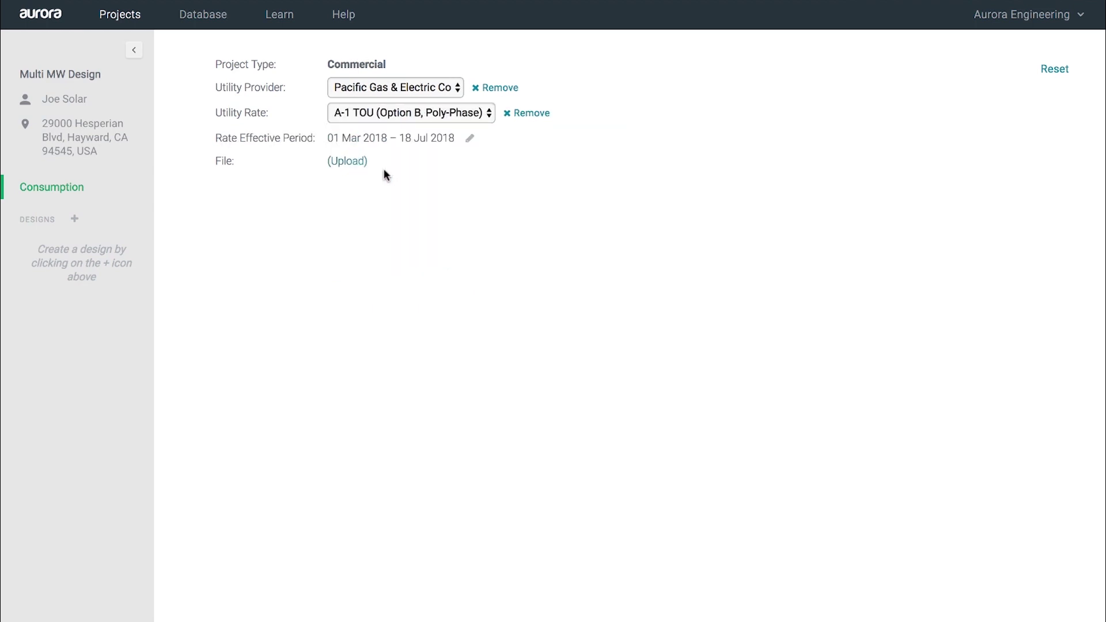
# Step: Upload PGE Interval Data.xml as the usage file and submit it
pyautogui.click(344, 161)
pyautogui.click(542, 288)
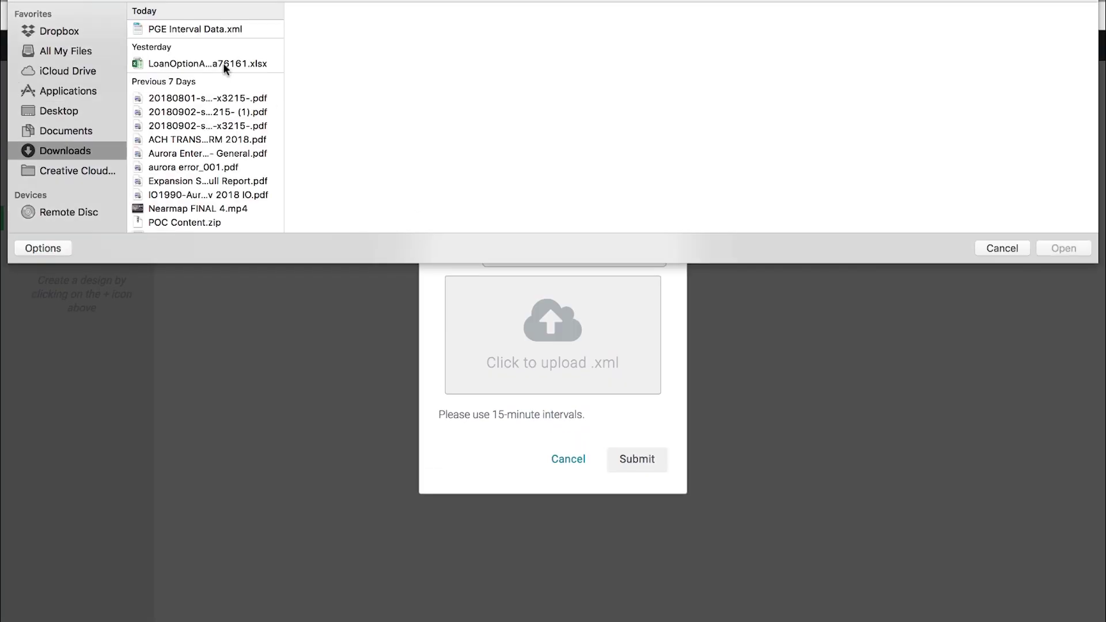
pyautogui.click(215, 30)
pyautogui.doubleClick(215, 29)
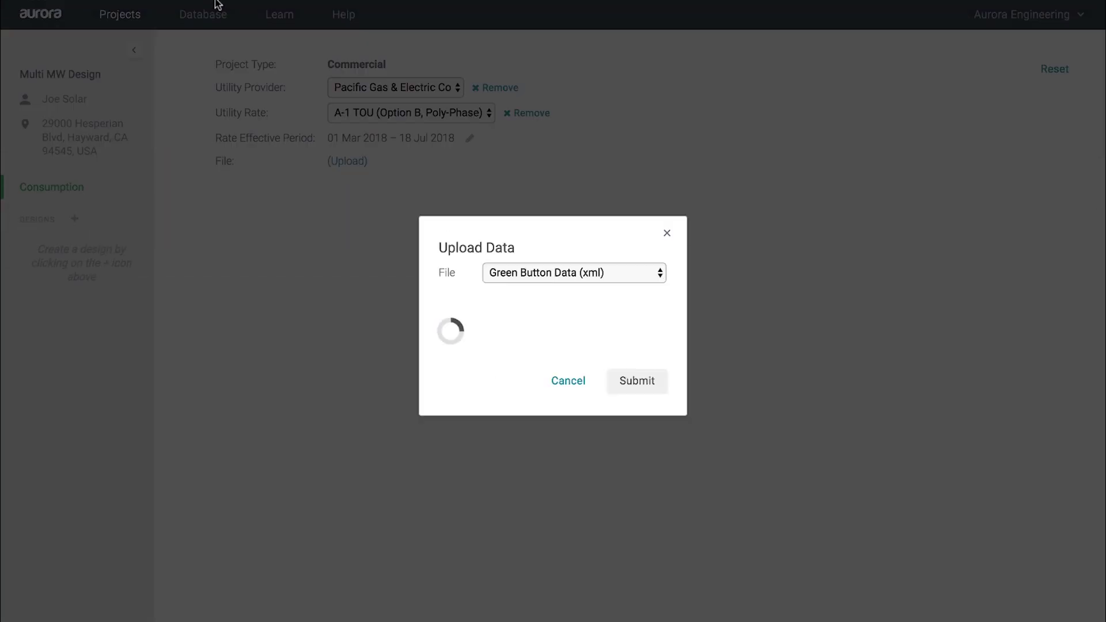
pyautogui.click(639, 384)
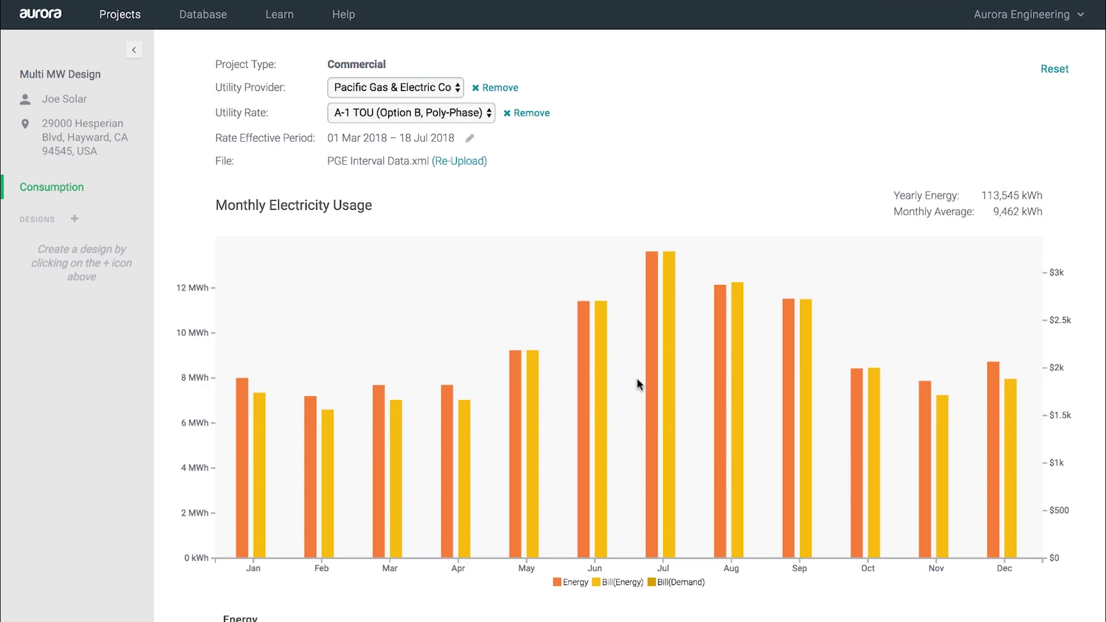
# Step: Review the summer, winter and spring load profiles, then reset the consumption data
pyautogui.scroll(-1, 638, 382)
pyautogui.scroll(-3, 637, 384)
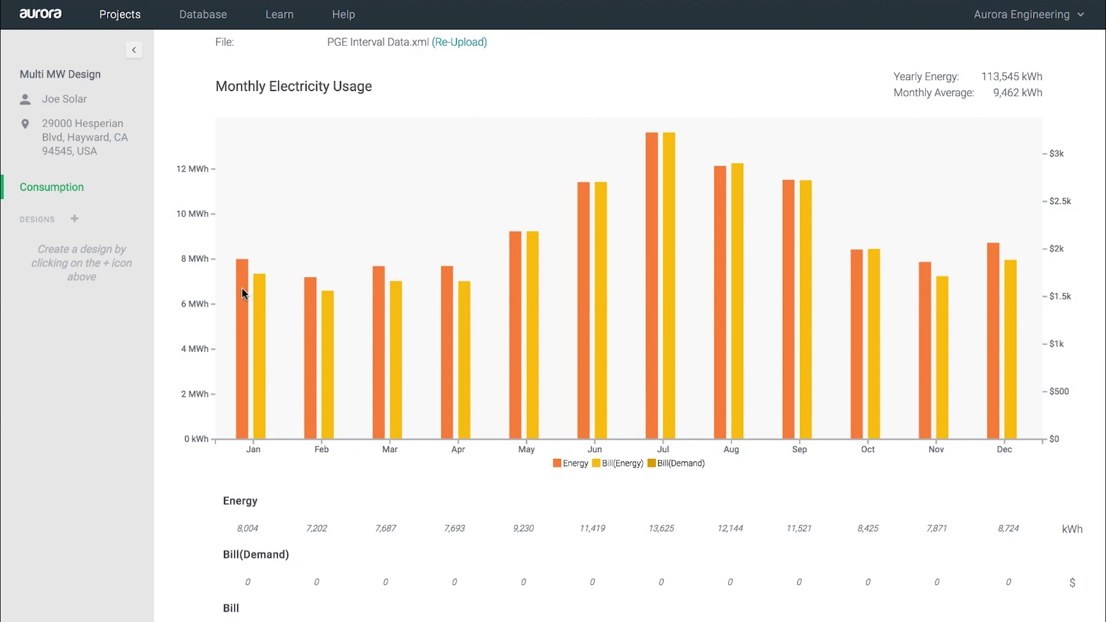
pyautogui.scroll(-2, 244, 293)
pyautogui.scroll(-18, 247, 350)
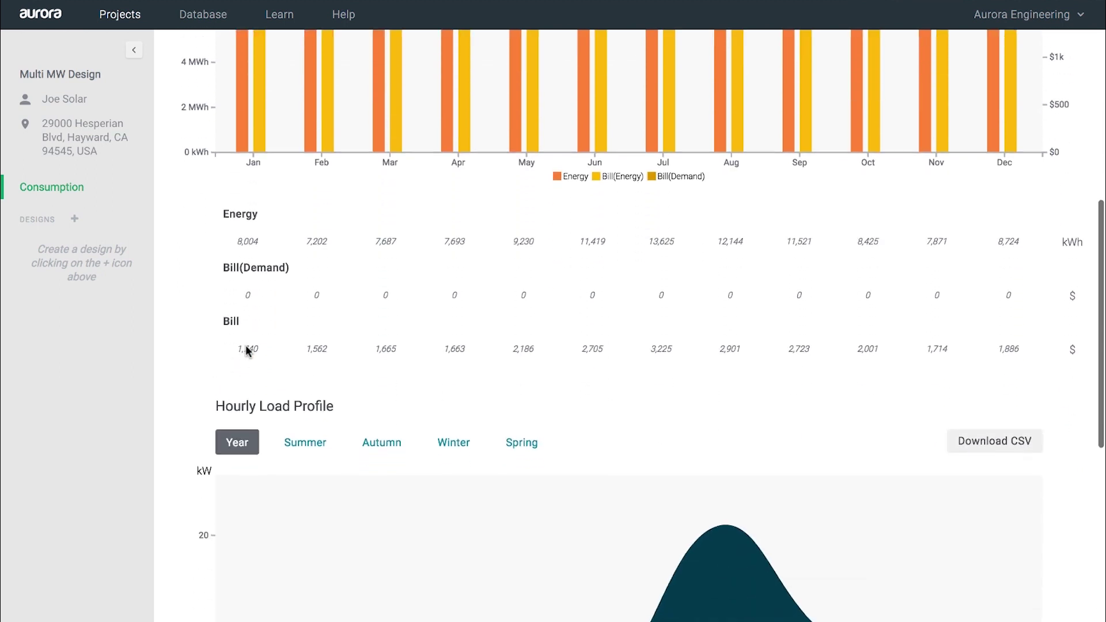
pyautogui.scroll(-2, 508, 346)
pyautogui.scroll(2, 593, 288)
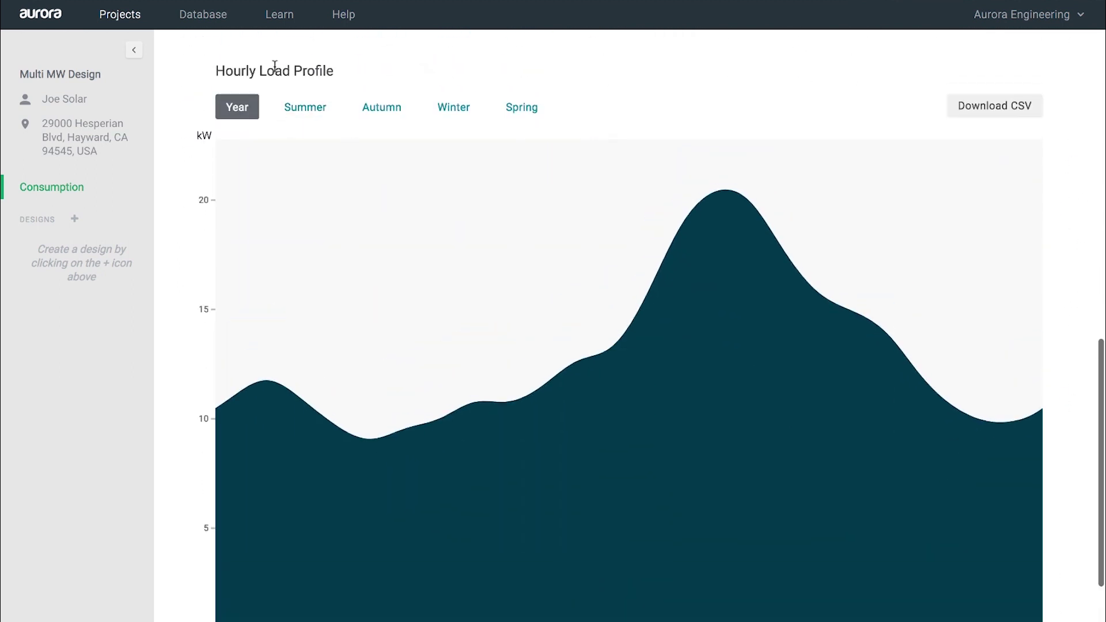
pyautogui.click(305, 107)
pyautogui.click(454, 107)
pyautogui.click(522, 108)
pyautogui.scroll(20, 522, 113)
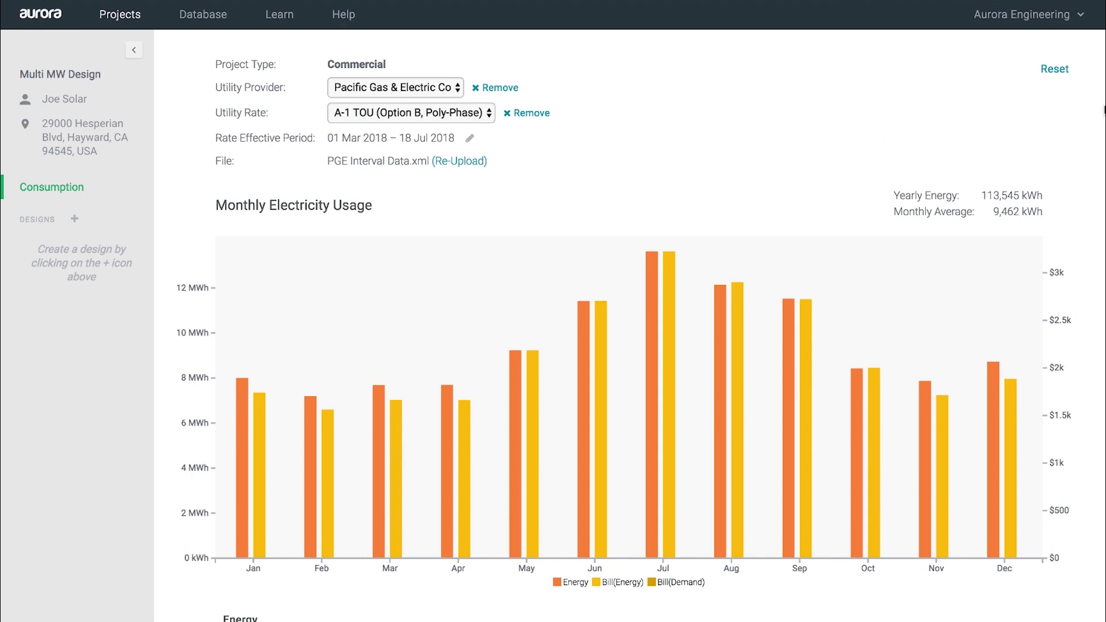
pyautogui.click(1056, 69)
# Step: Clear the uploaded usage and start a monthly-bill estimate with building type Warehouse
pyautogui.click(648, 344)
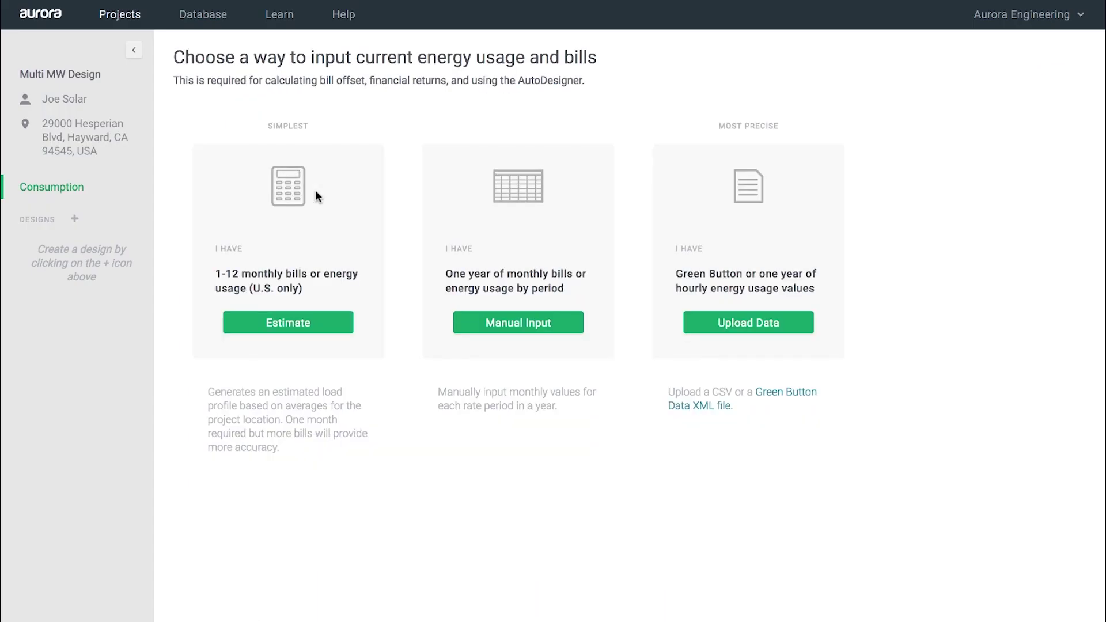
pyautogui.click(279, 328)
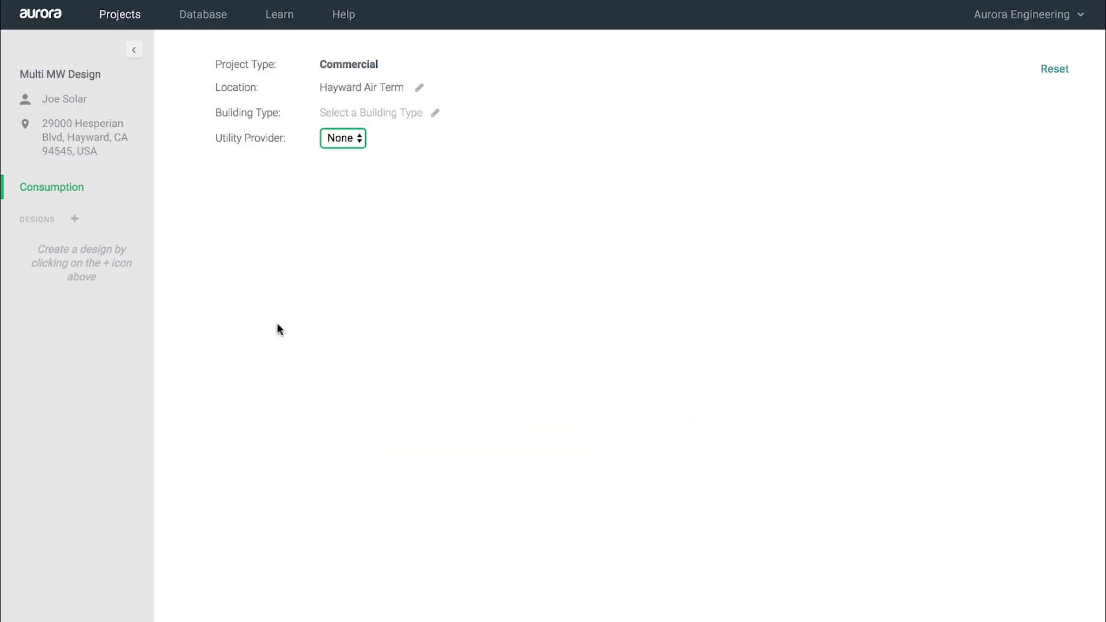
pyautogui.click(436, 114)
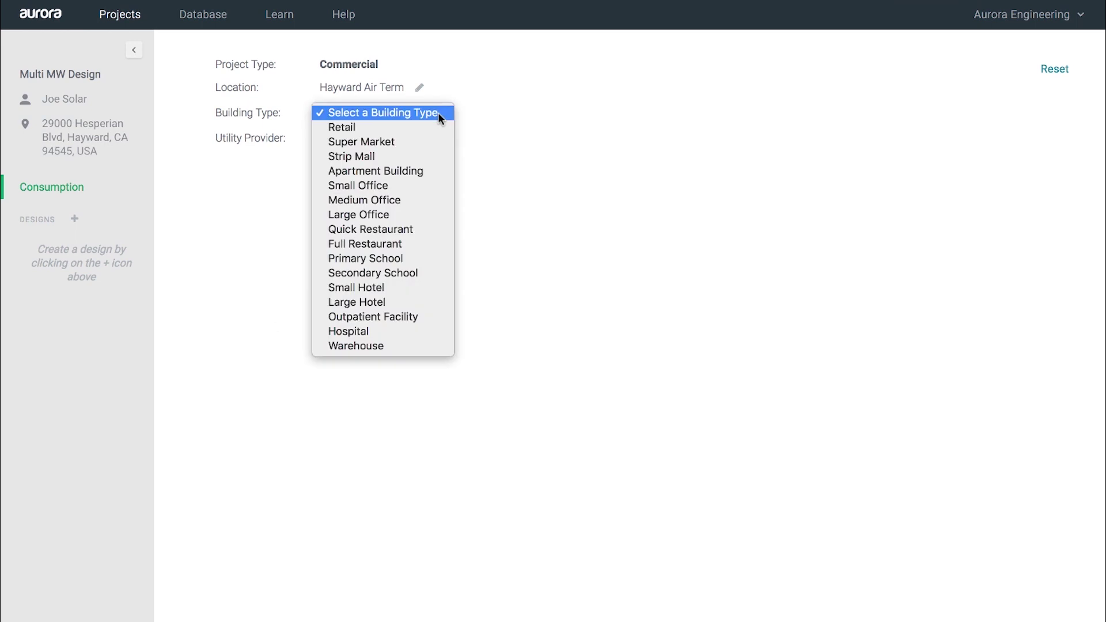
pyautogui.click(380, 346)
# Step: Set the utility to Pacific Gas & Electric Co on the A-1 TOU (Option B, Poly-Phase) rate
pyautogui.click(350, 139)
pyautogui.write('pa')
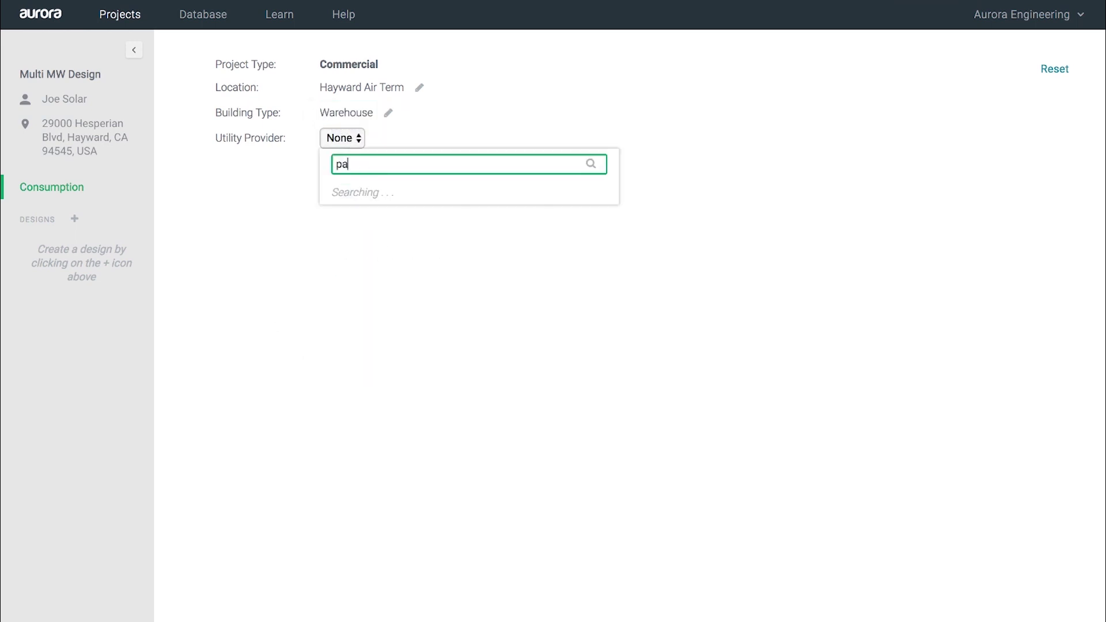
pyautogui.click(375, 203)
pyautogui.click(345, 165)
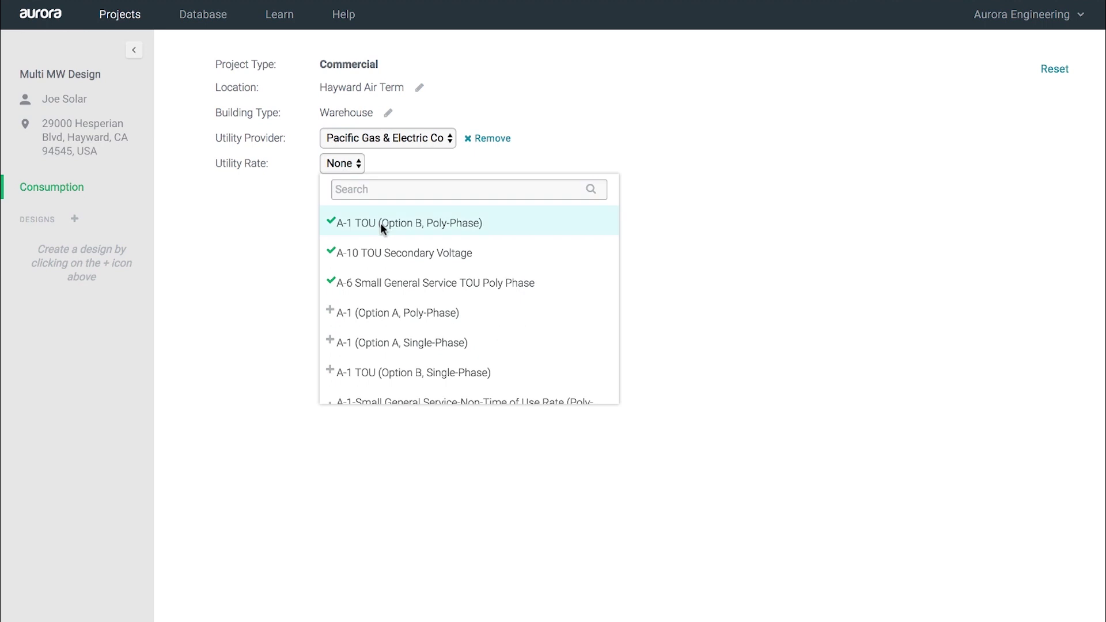
pyautogui.click(381, 222)
pyautogui.scroll(-5, 429, 327)
pyautogui.scroll(-2, 429, 330)
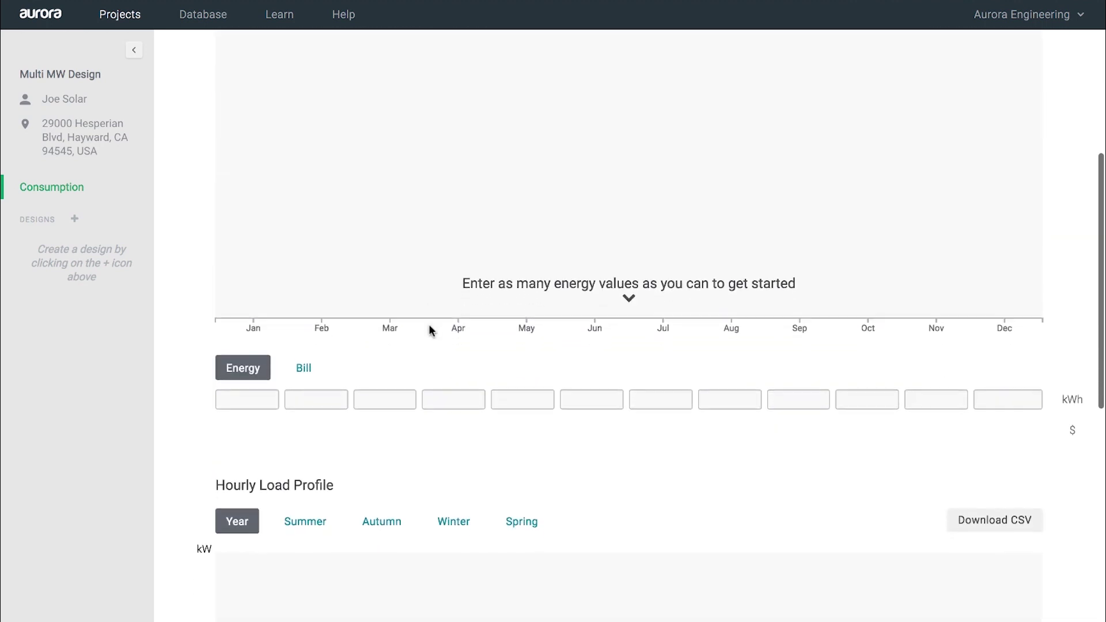
# Step: Enter 110000 kWh for June and review the summer, autumn and winter load profiles
pyautogui.click(598, 383)
pyautogui.write('110000')
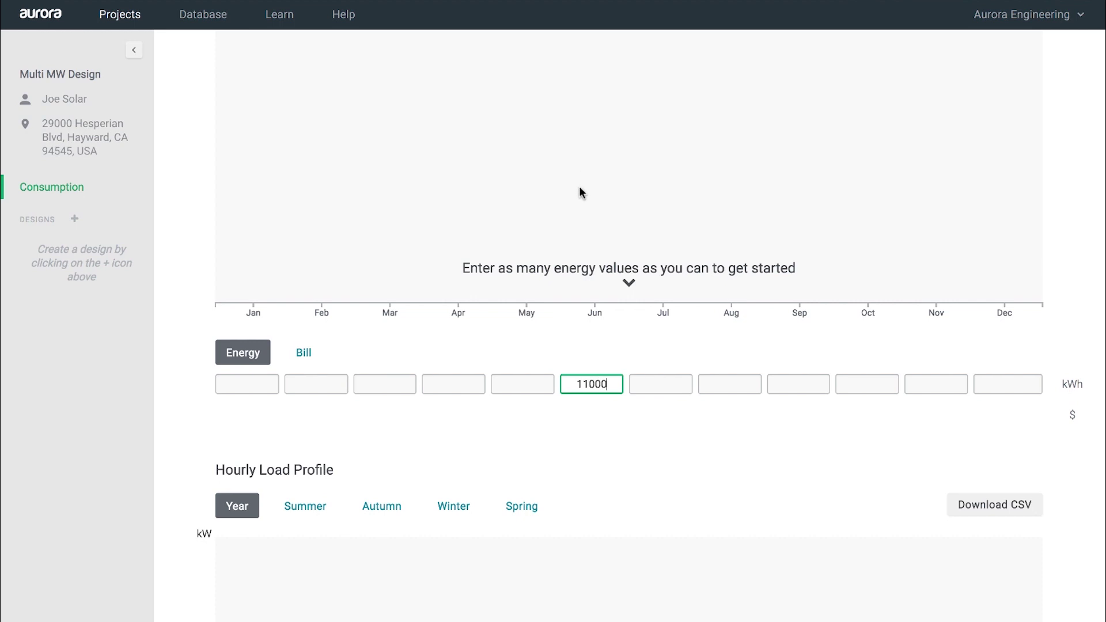
pyautogui.scroll(3, 594, 249)
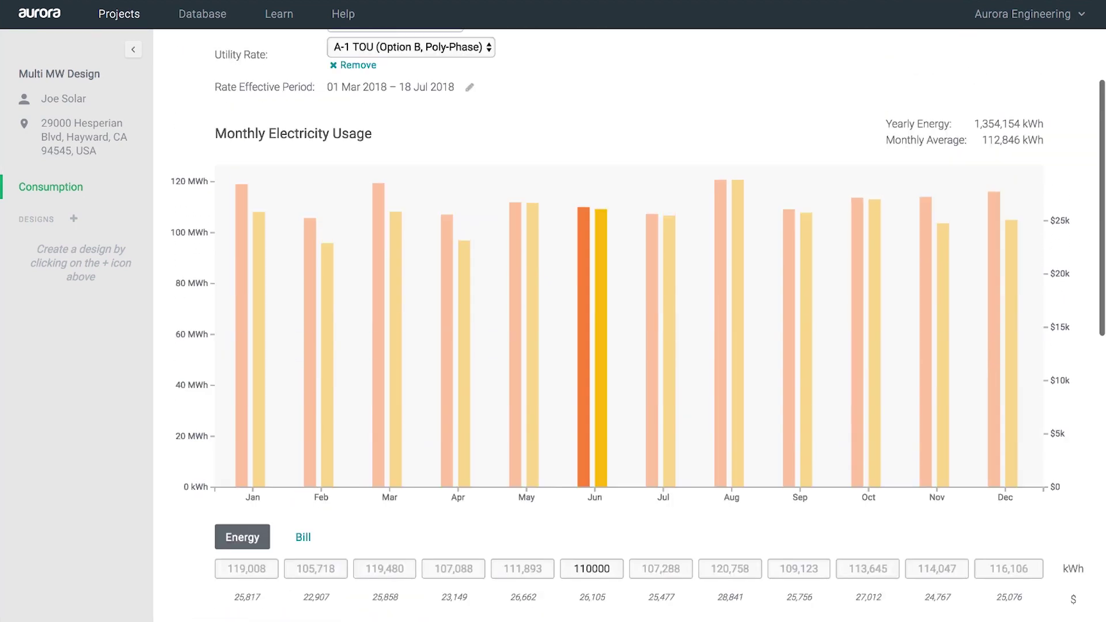
pyautogui.scroll(-8, 579, 366)
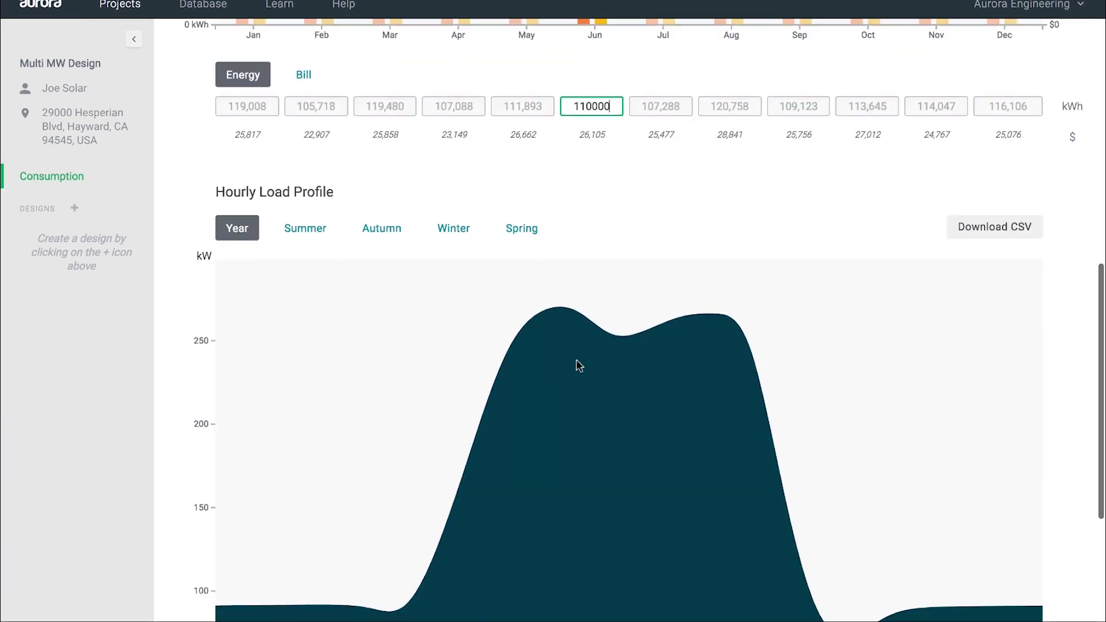
pyautogui.scroll(-3, 579, 366)
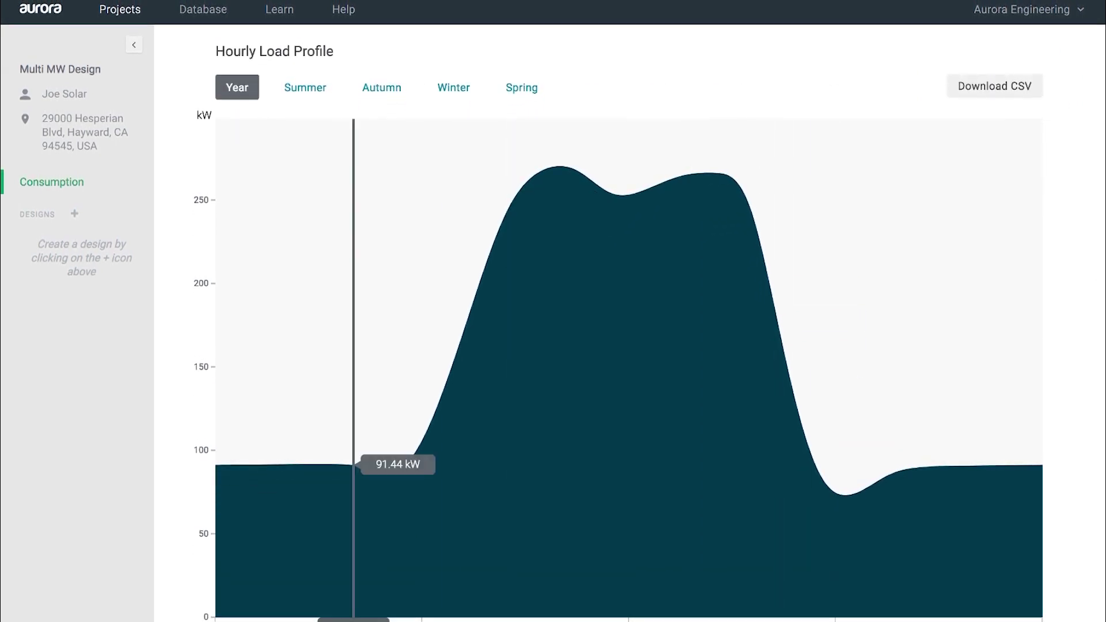
pyautogui.click(306, 86)
pyautogui.click(382, 86)
pyautogui.click(453, 89)
pyautogui.scroll(10, 438, 231)
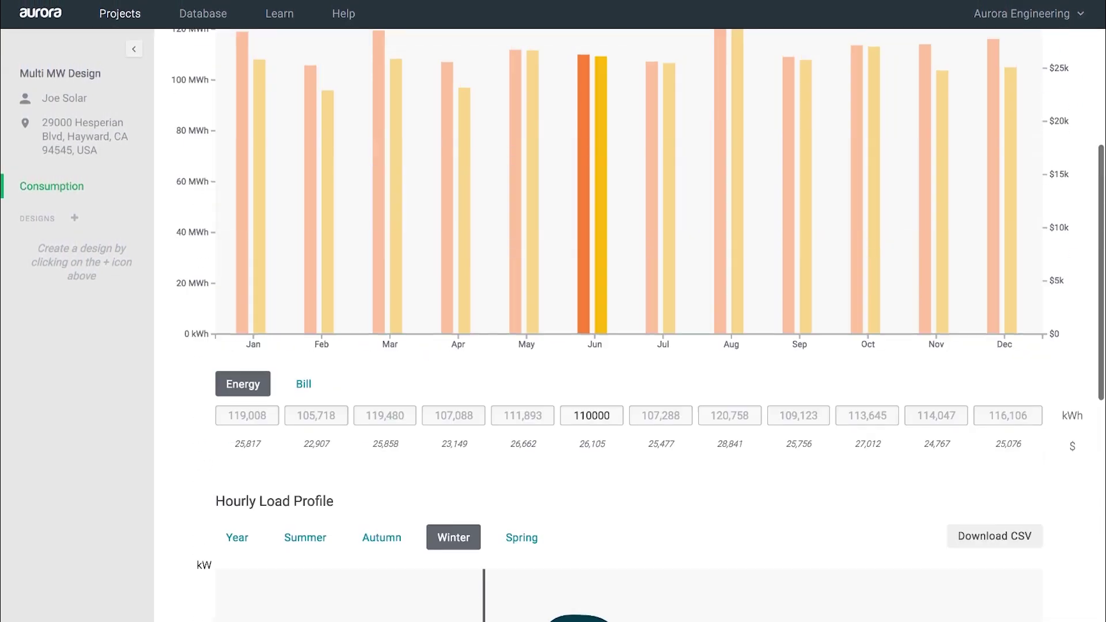
# Step: Create a design named Prelim Design and open its 3D design workspace
pyautogui.click(75, 219)
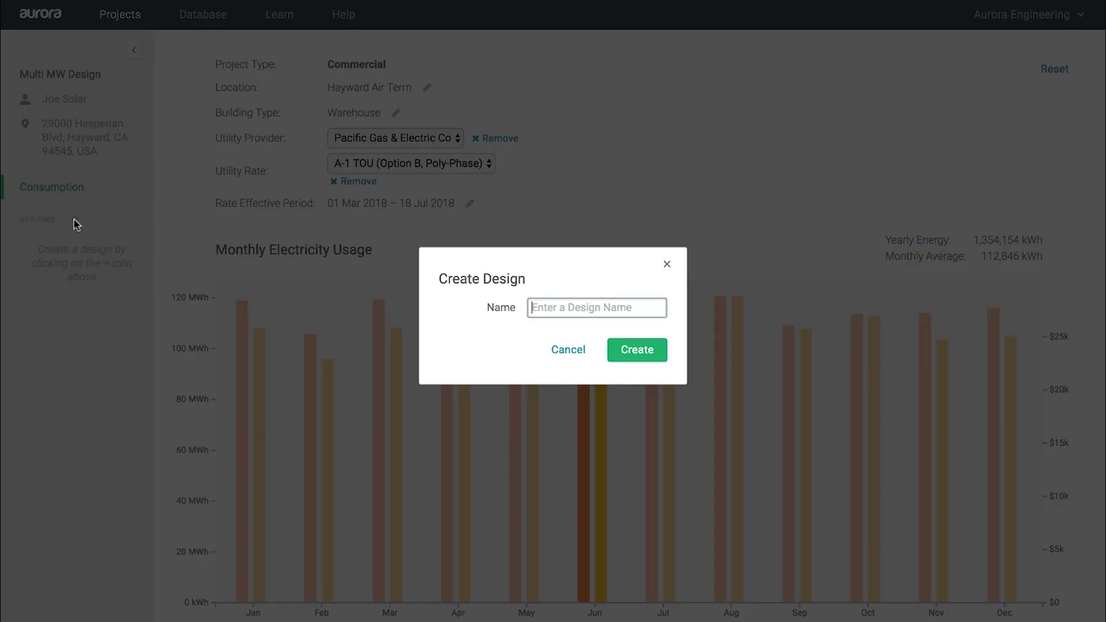
pyautogui.write('Prelim De')
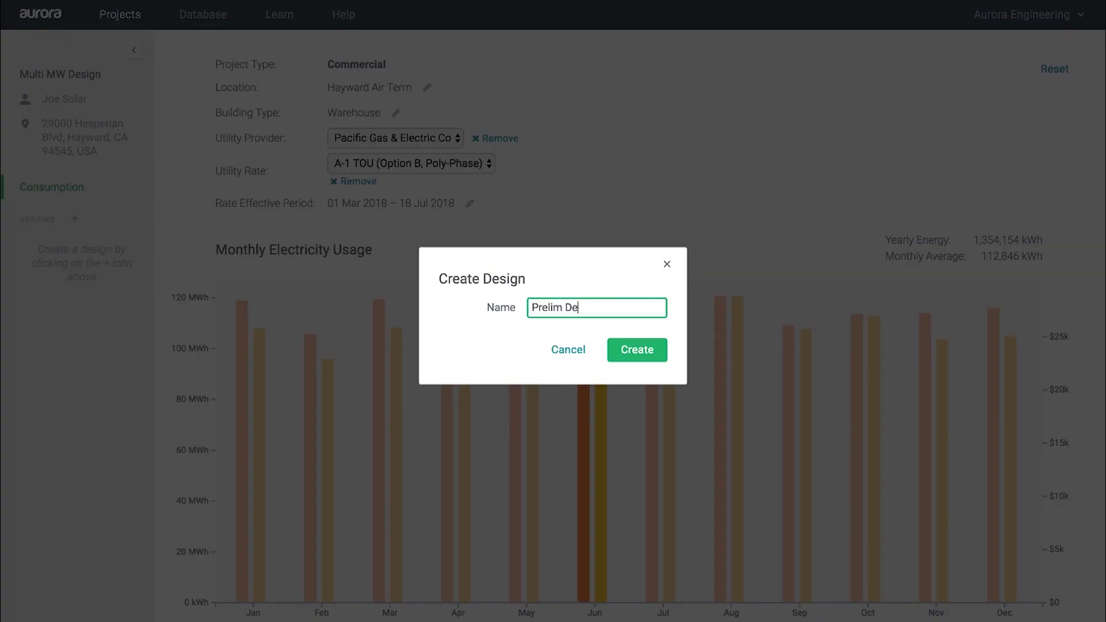
pyautogui.write('sign')
pyautogui.click(631, 348)
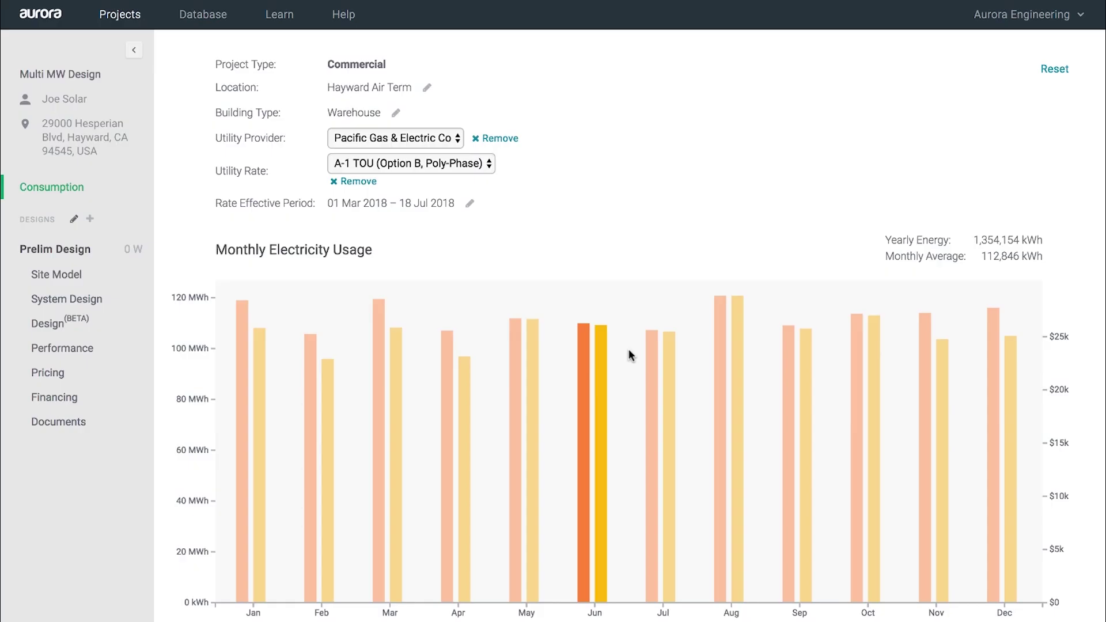
pyautogui.click(52, 325)
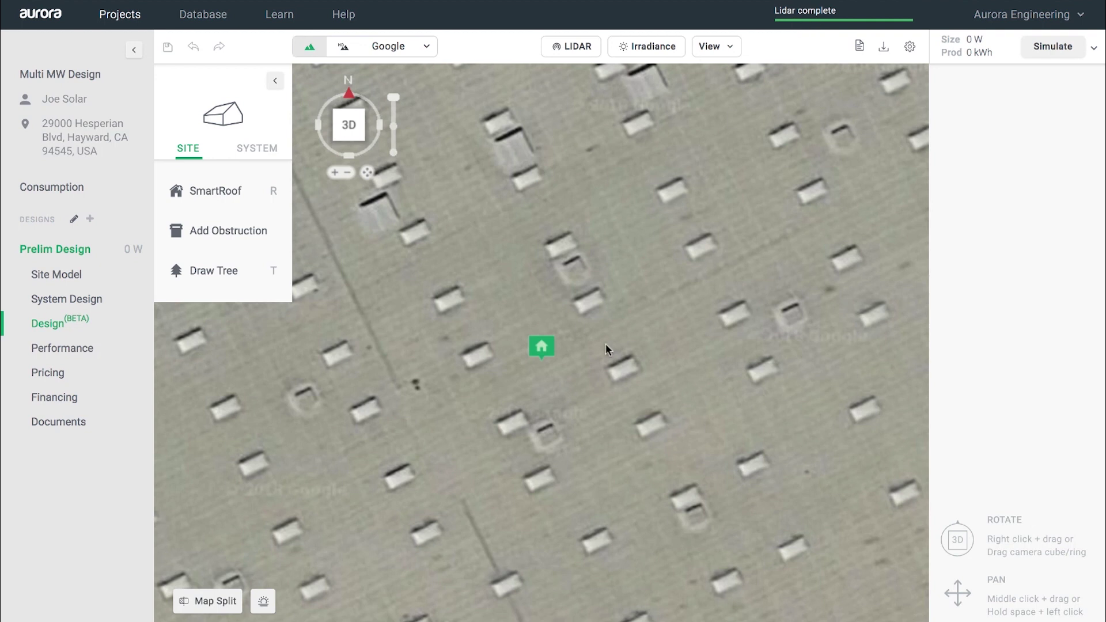
# Step: Compare the roof against Google oblique imagery in Map Split, rotating the heading twice
pyautogui.scroll(-5, 606, 343)
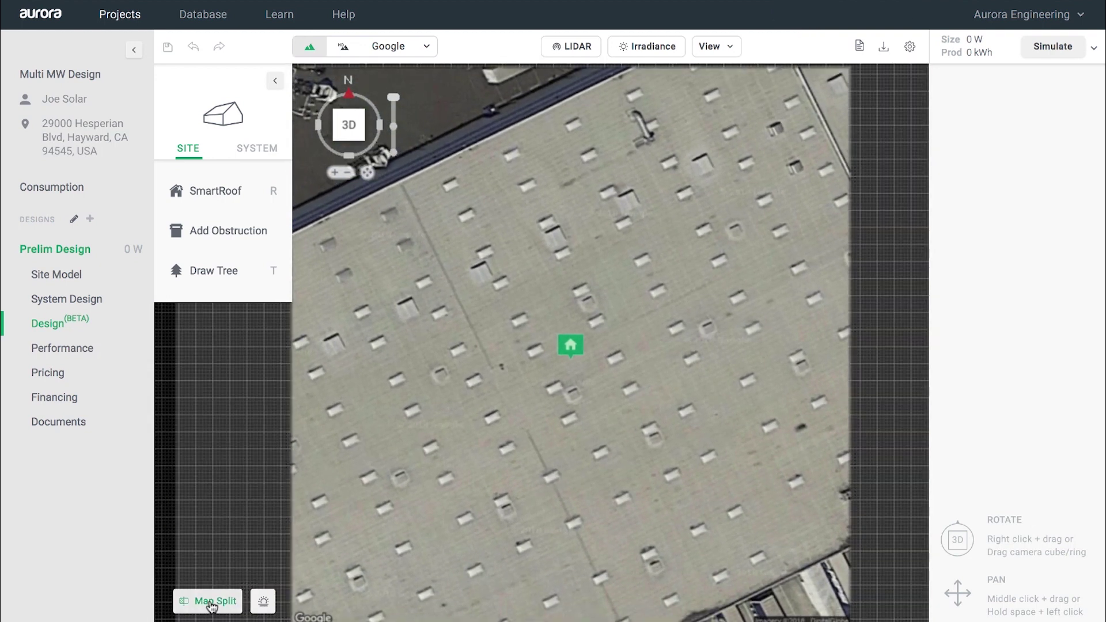
pyautogui.click(209, 601)
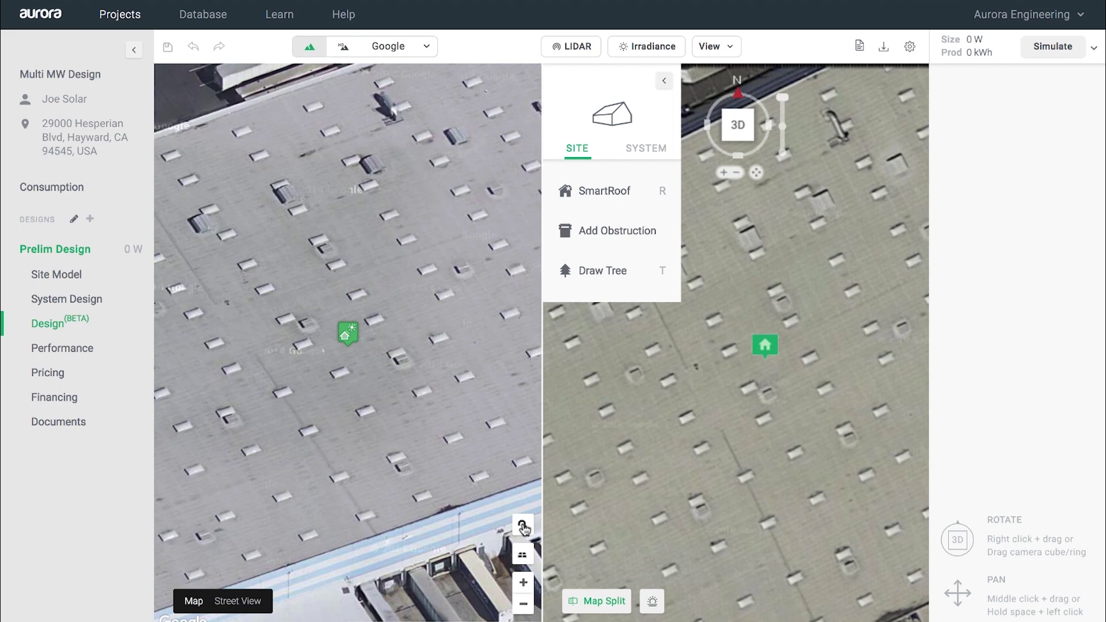
pyautogui.click(524, 526)
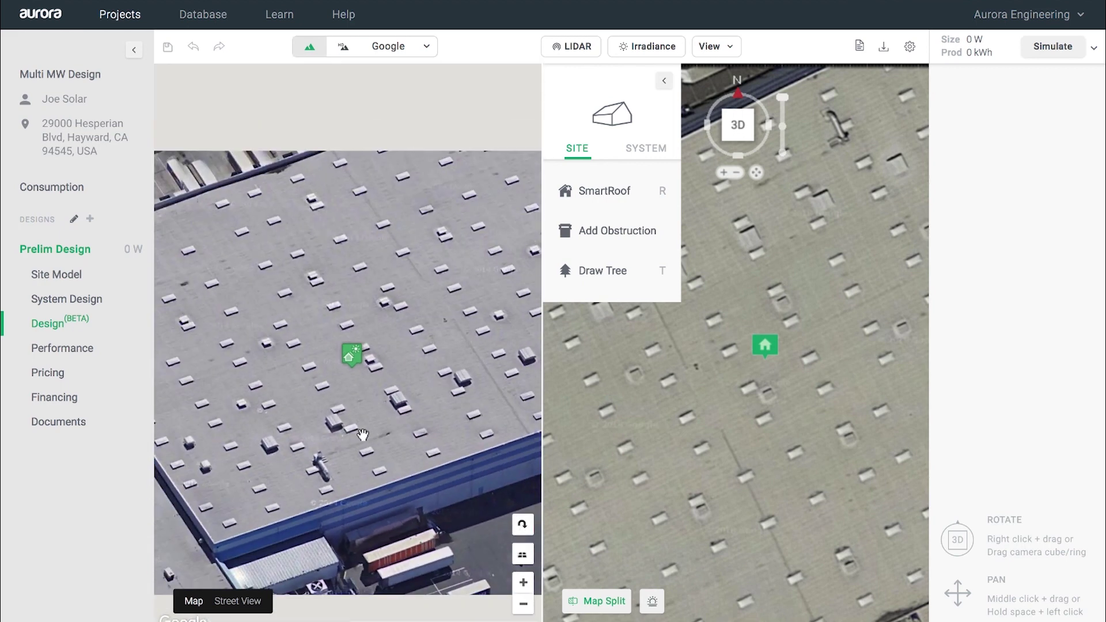
pyautogui.scroll(-2, 362, 435)
pyautogui.click(523, 526)
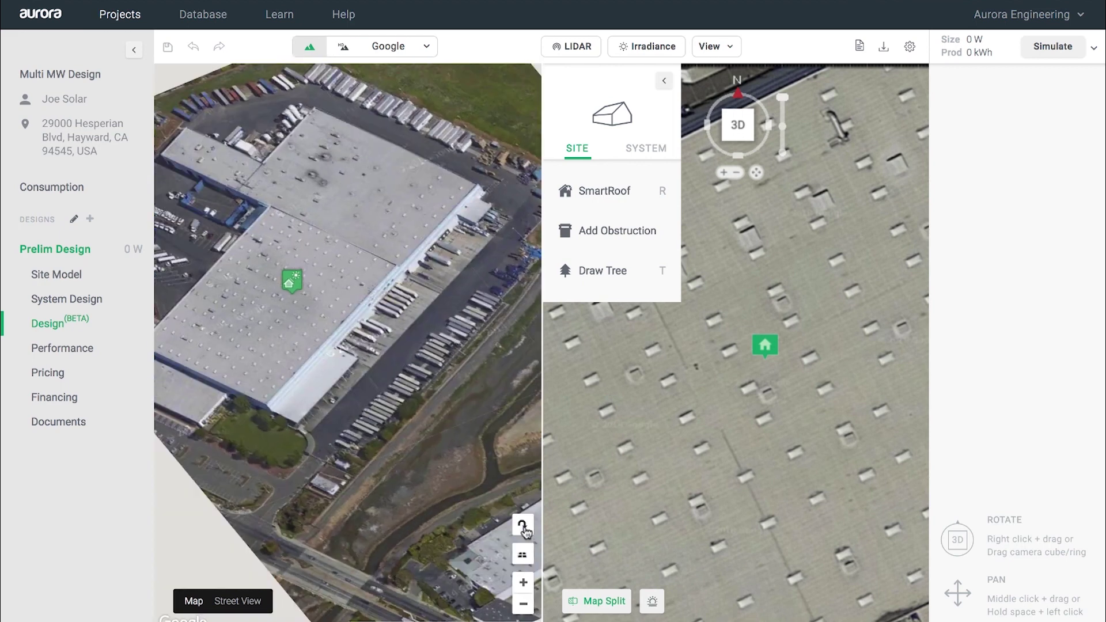
pyautogui.click(593, 602)
pyautogui.scroll(-3, 531, 437)
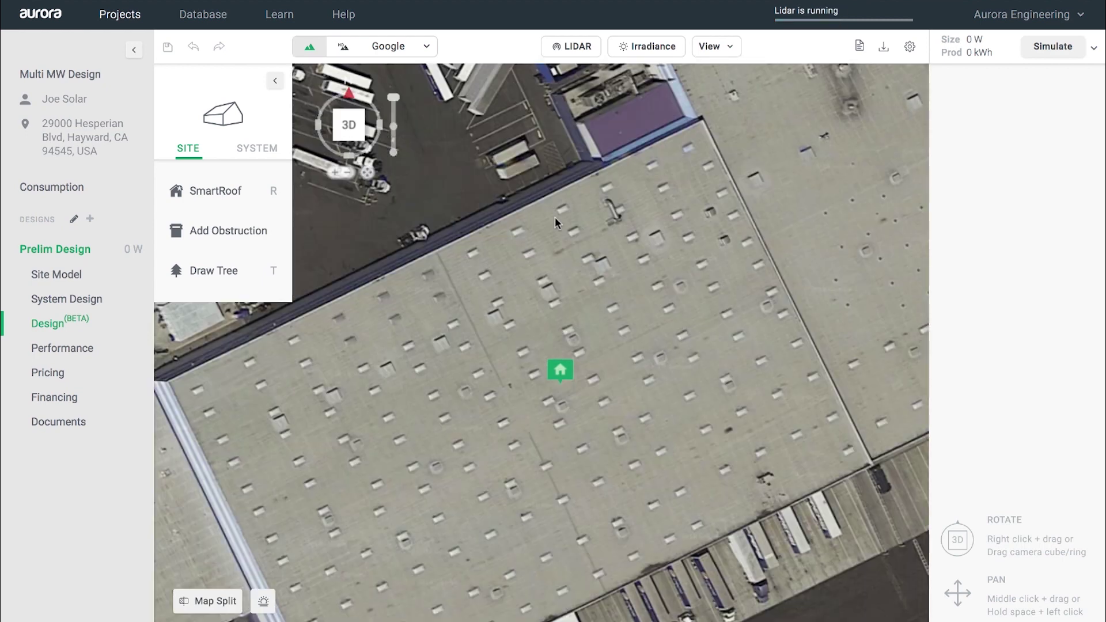
# Step: Fetch Nearmap HD imagery dated Jul 12, 2018 over an enlarged area covering the whole warehouse
pyautogui.click(344, 51)
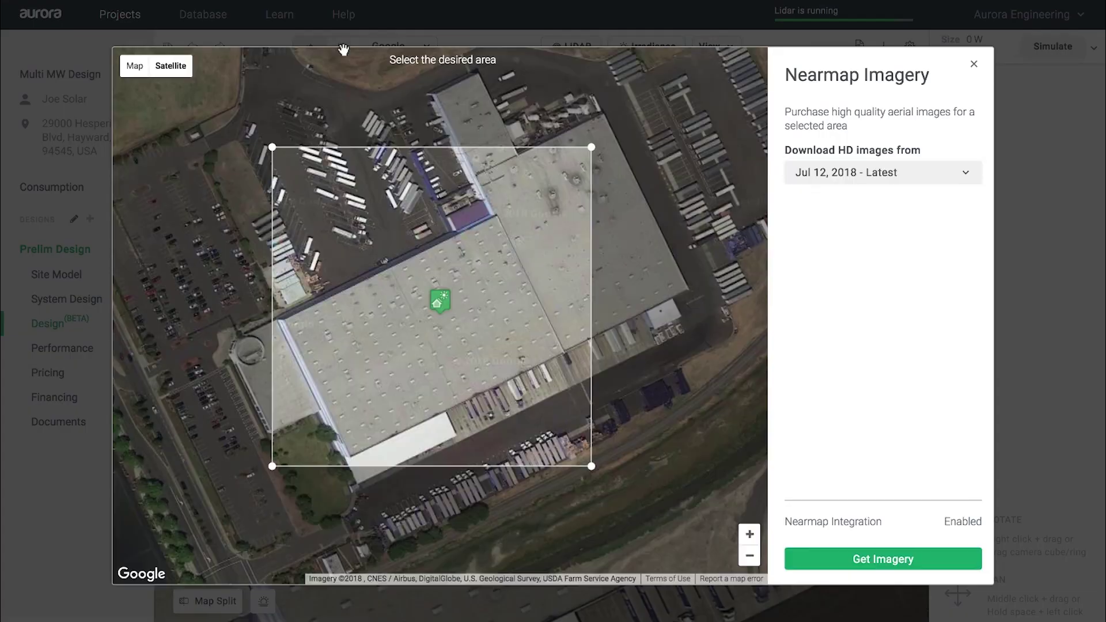
pyautogui.moveTo(588, 155); pyautogui.dragTo(698, 145)
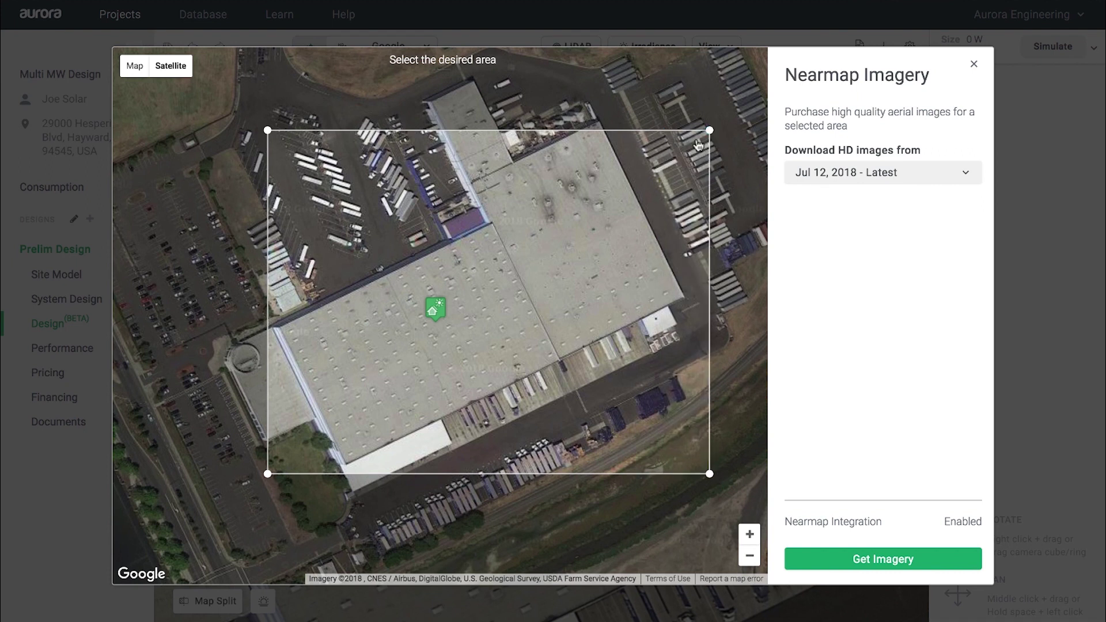
pyautogui.moveTo(275, 133); pyautogui.dragTo(257, 105)
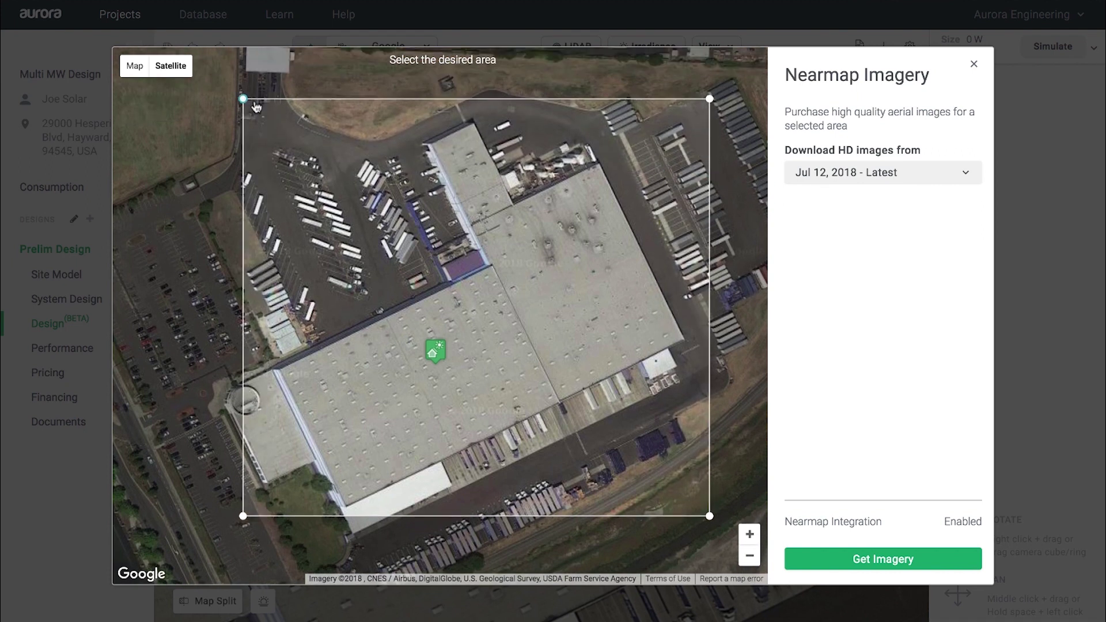
pyautogui.moveTo(243, 517); pyautogui.dragTo(219, 516)
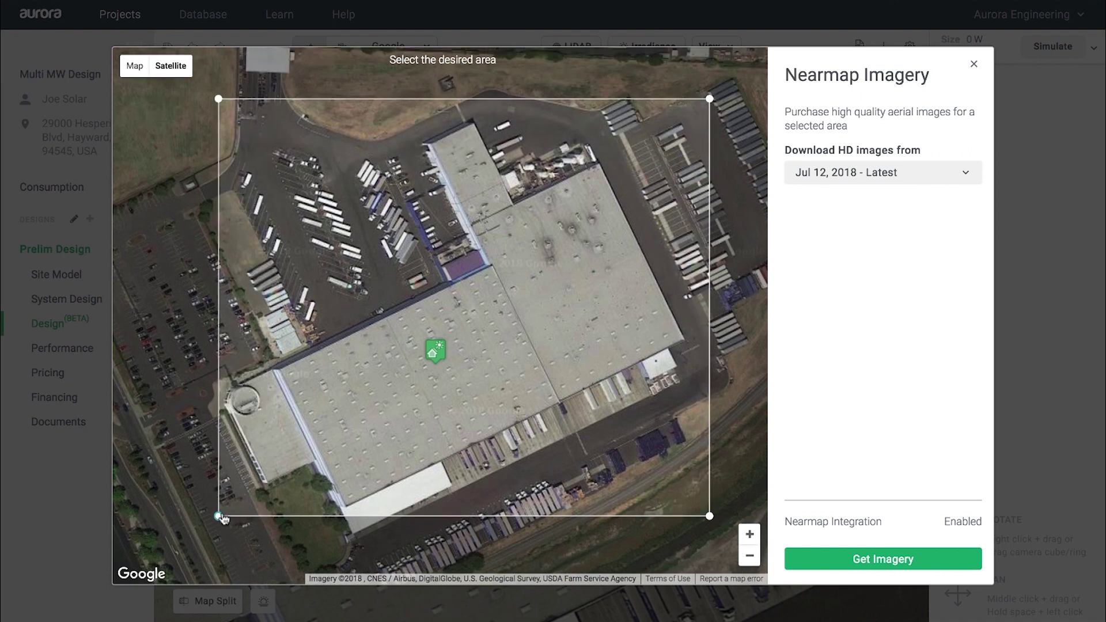
pyautogui.click(866, 559)
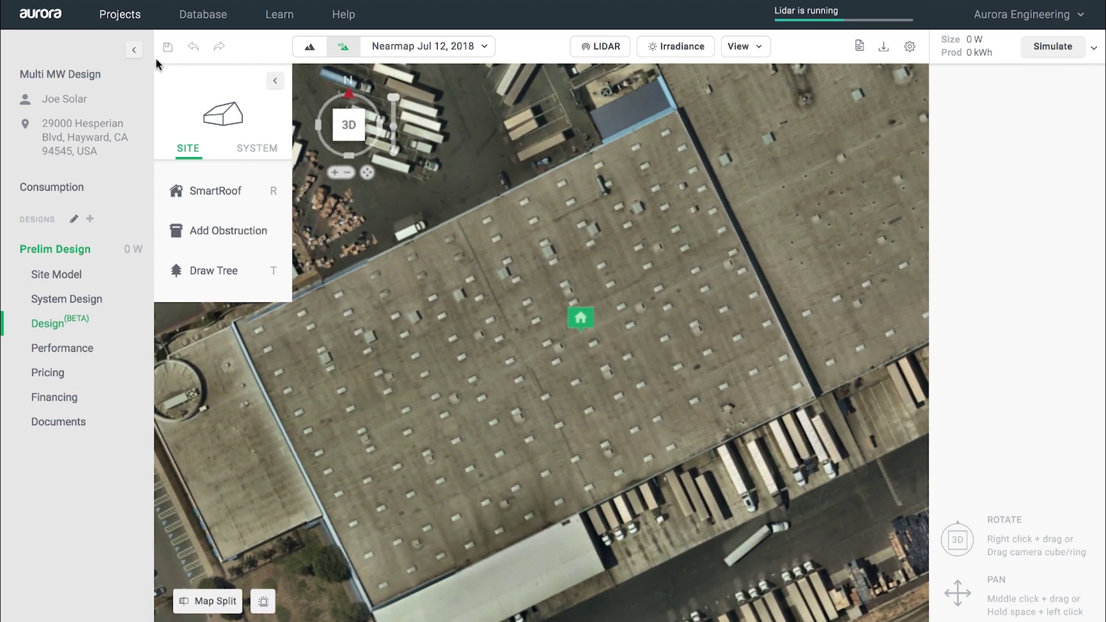
pyautogui.click(133, 53)
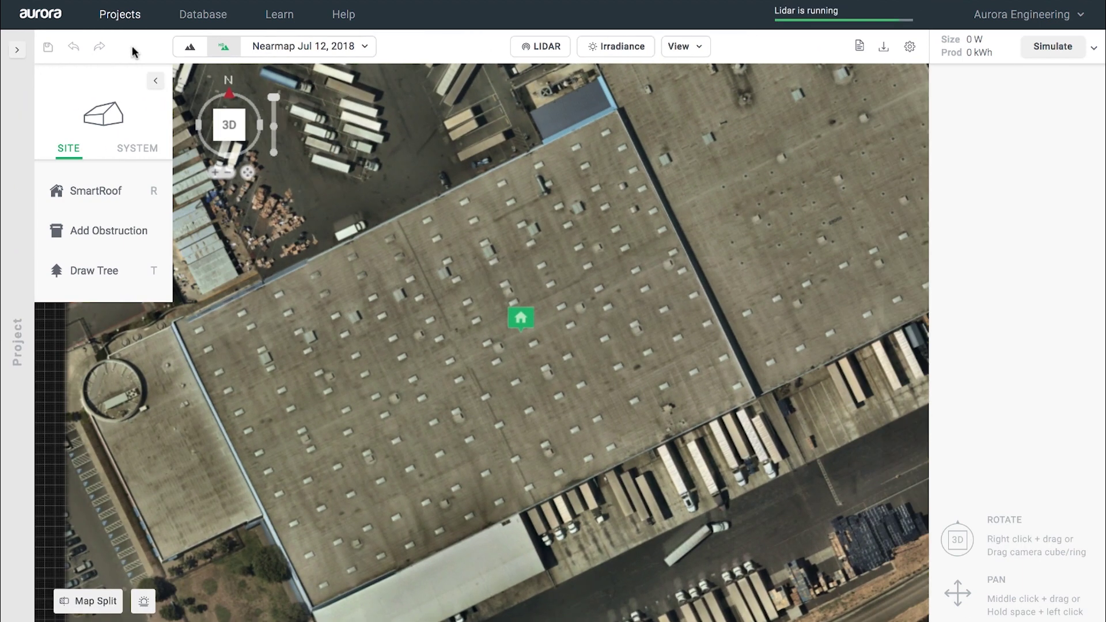
# Step: Outline the 473.5 by 309.7 ft main block as a flat SmartRoof
pyautogui.click(99, 190)
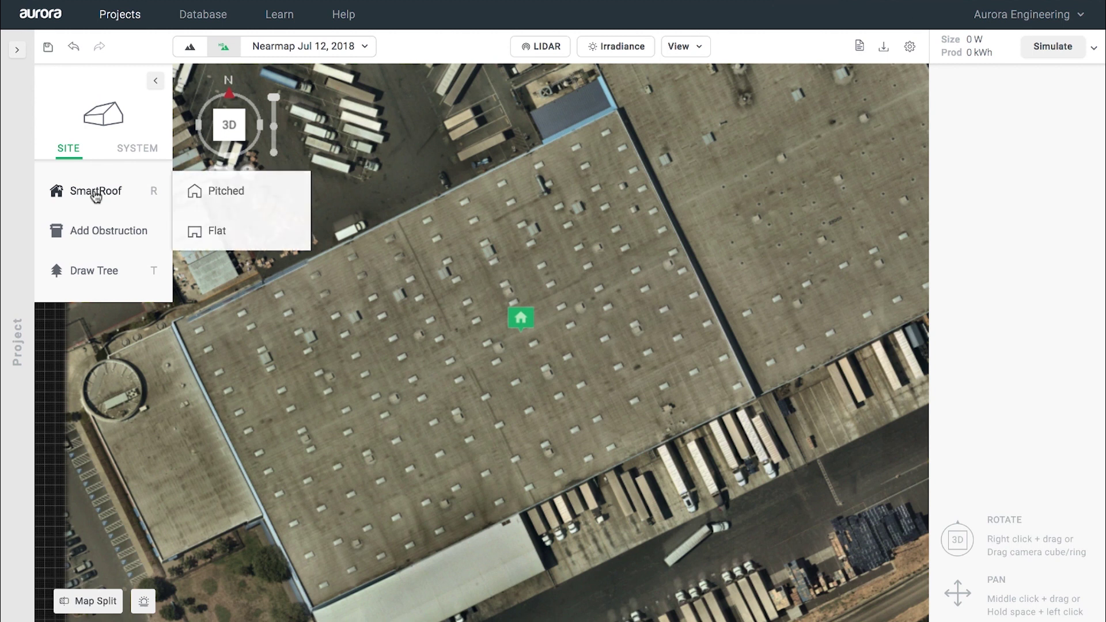
pyautogui.click(220, 232)
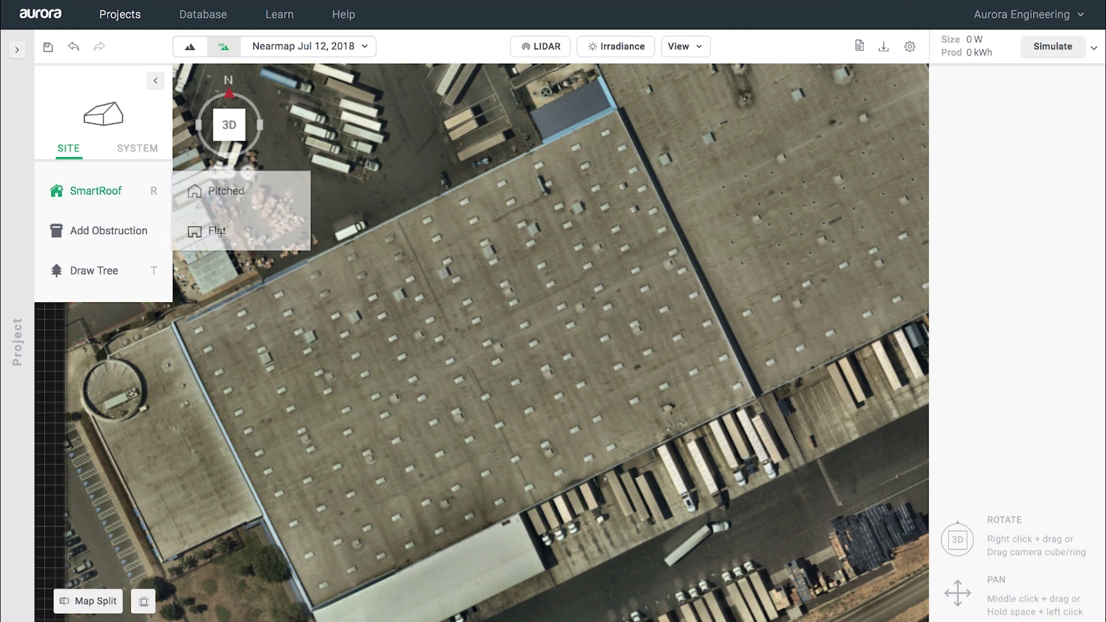
pyautogui.click(755, 399)
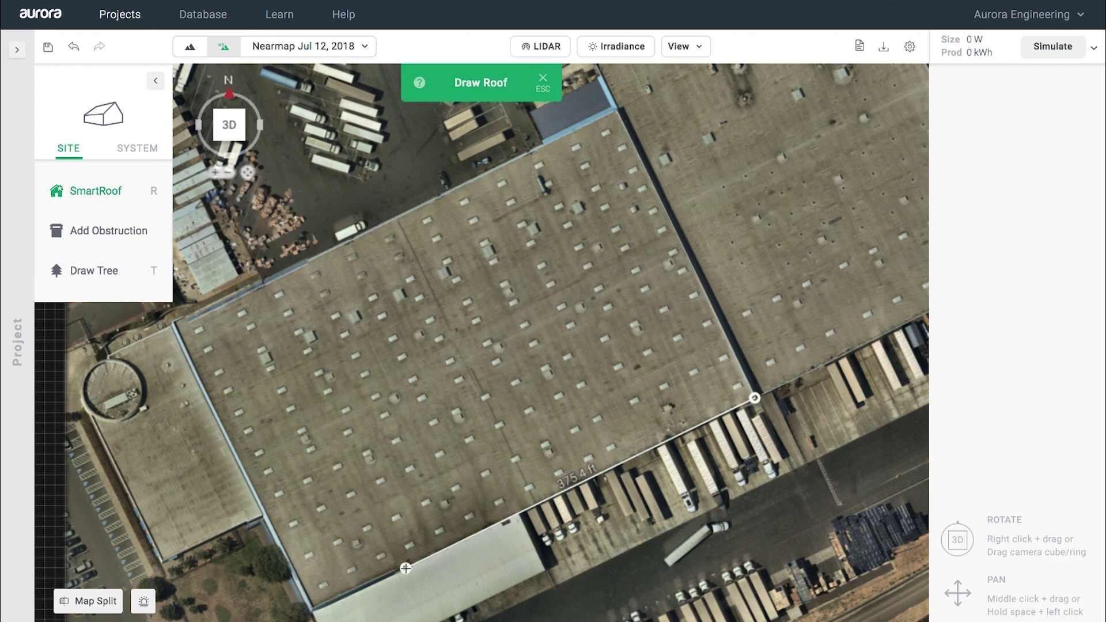
pyautogui.click(314, 612)
pyautogui.click(174, 322)
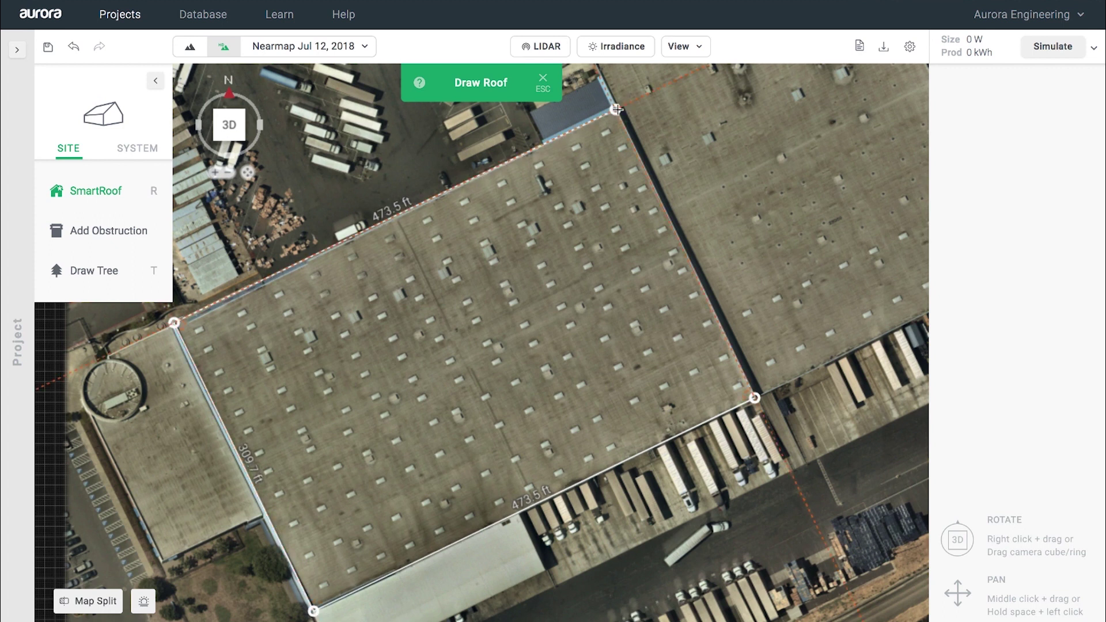
pyautogui.click(618, 110)
pyautogui.click(755, 398)
pyautogui.scroll(-3, 746, 369)
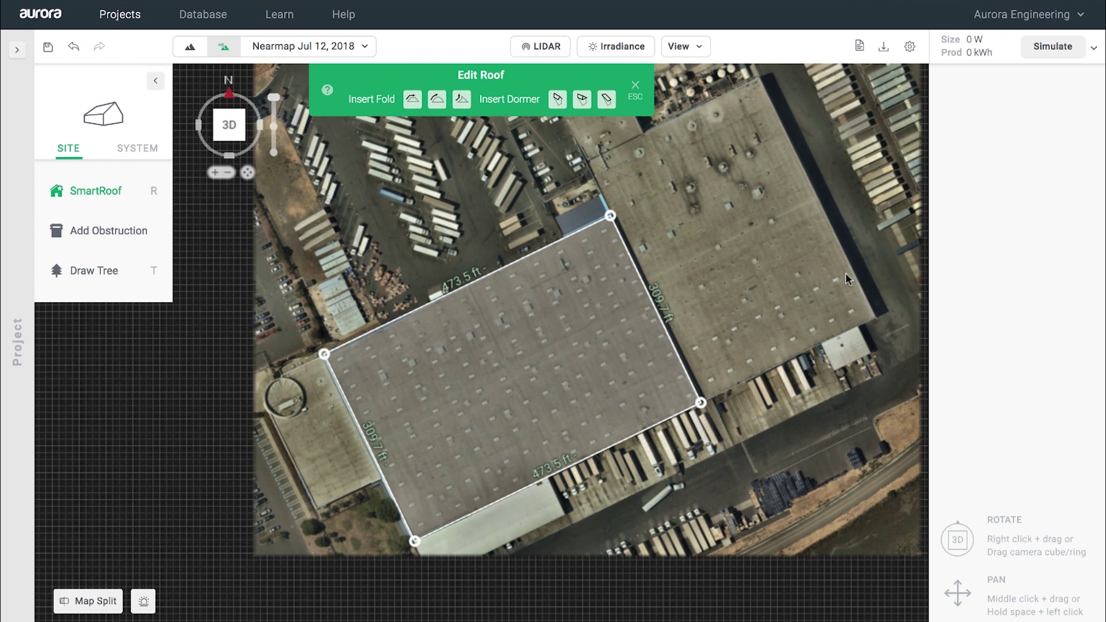
# Step: Trace the adjoining L-shaped roof block, including its 190.7 ft edge
pyautogui.press('r')
pyautogui.click(875, 318)
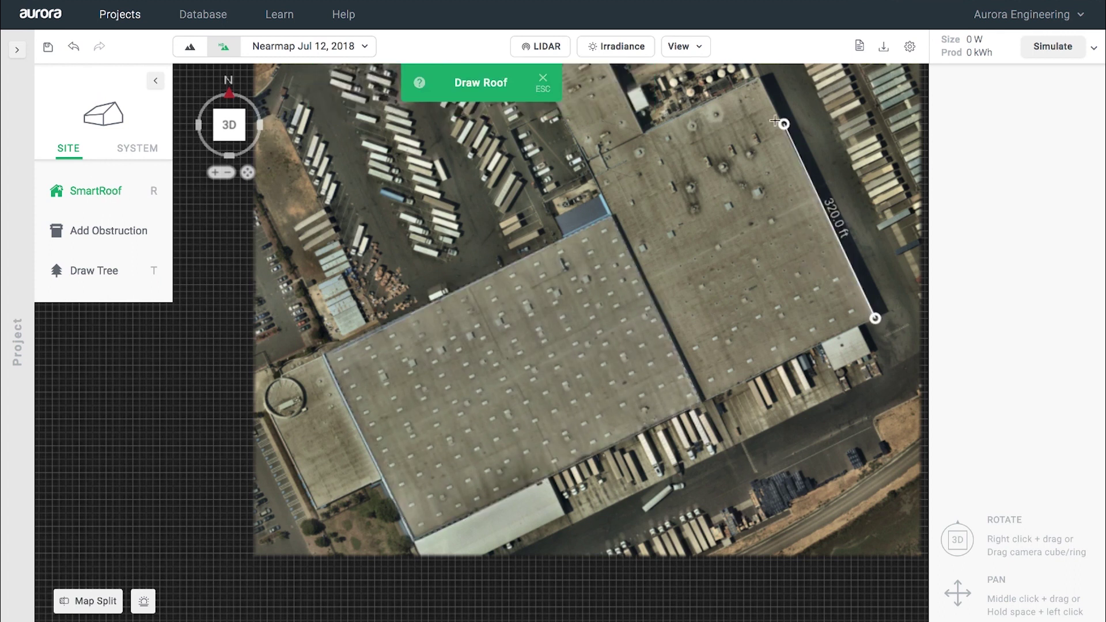
pyautogui.click(759, 78)
pyautogui.click(646, 134)
pyautogui.scroll(5, 604, 61)
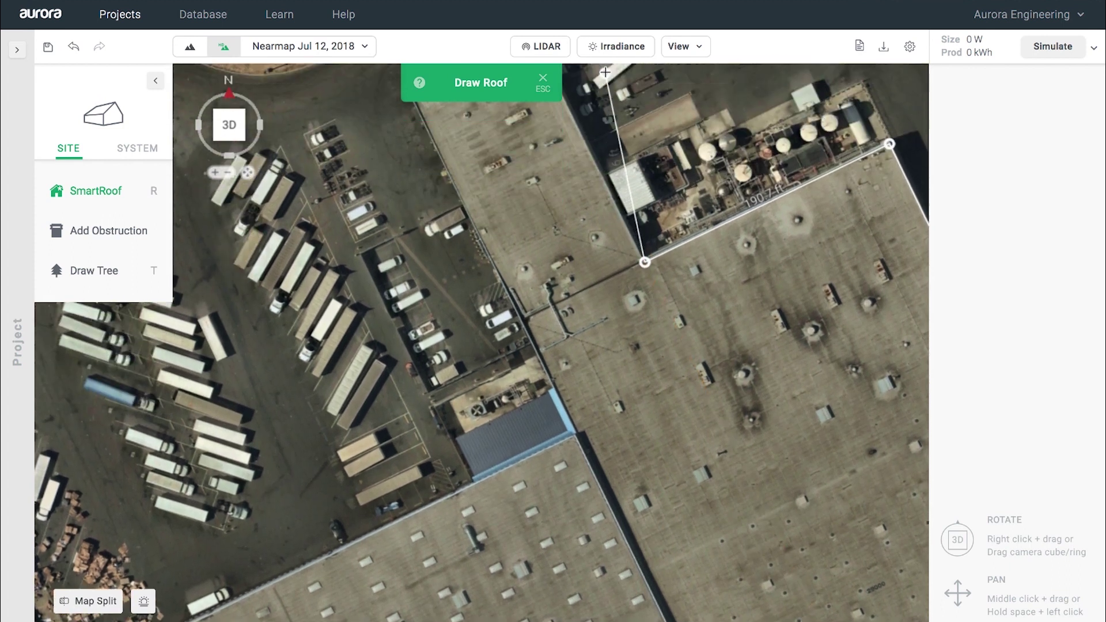
pyautogui.moveTo(605, 72); pyautogui.dragTo(605, 237, button='middle')
pyautogui.click(530, 189)
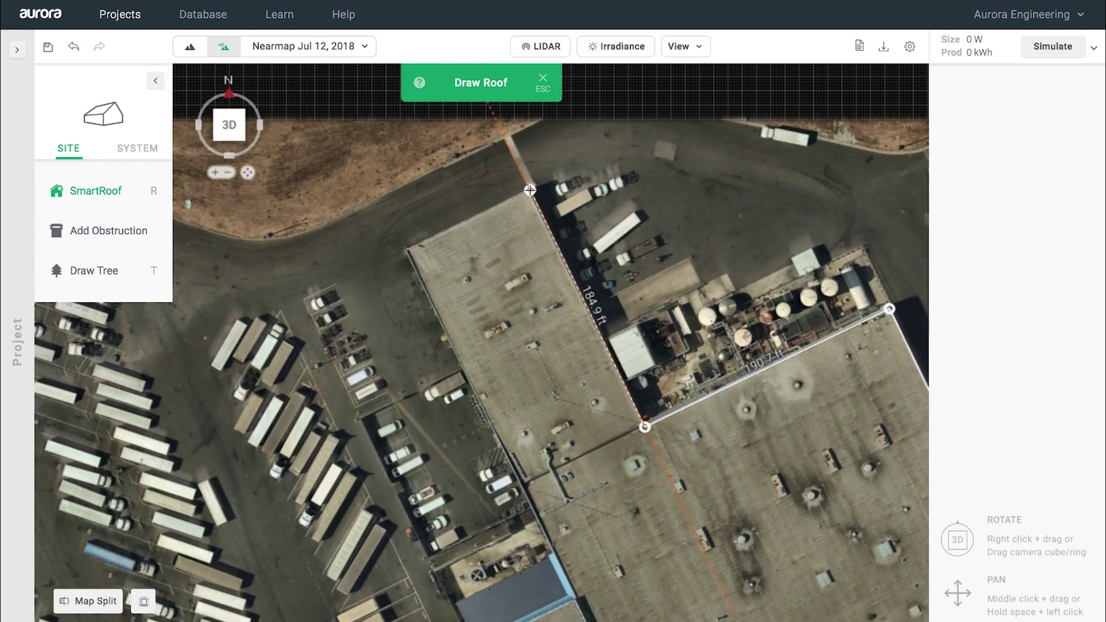
pyautogui.click(407, 249)
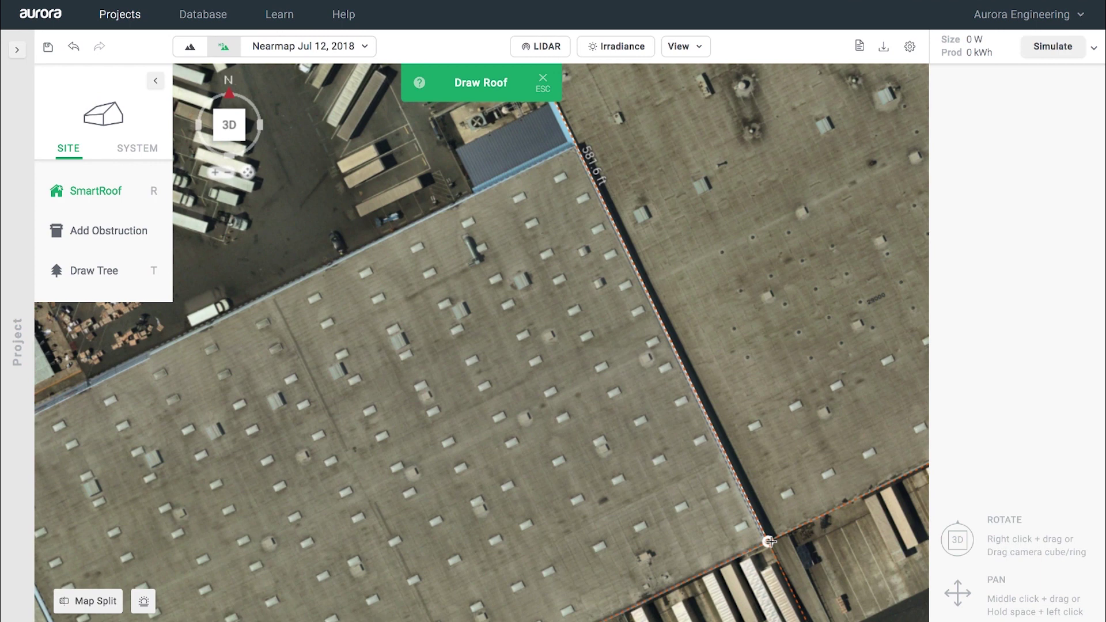
pyautogui.click(770, 541)
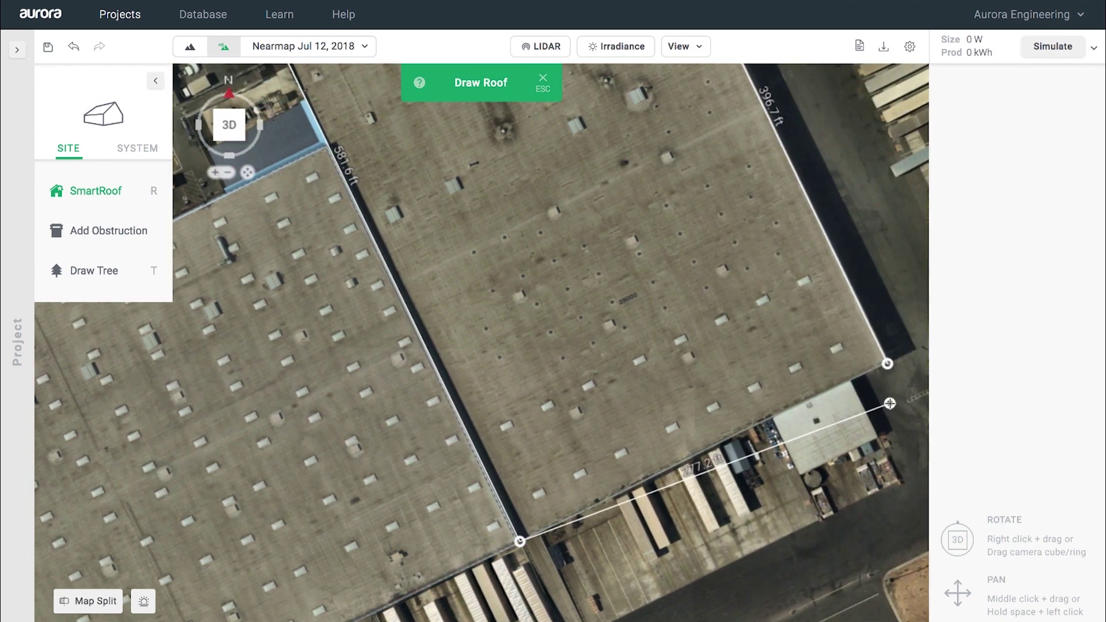
pyautogui.click(888, 364)
pyautogui.scroll(-5, 842, 399)
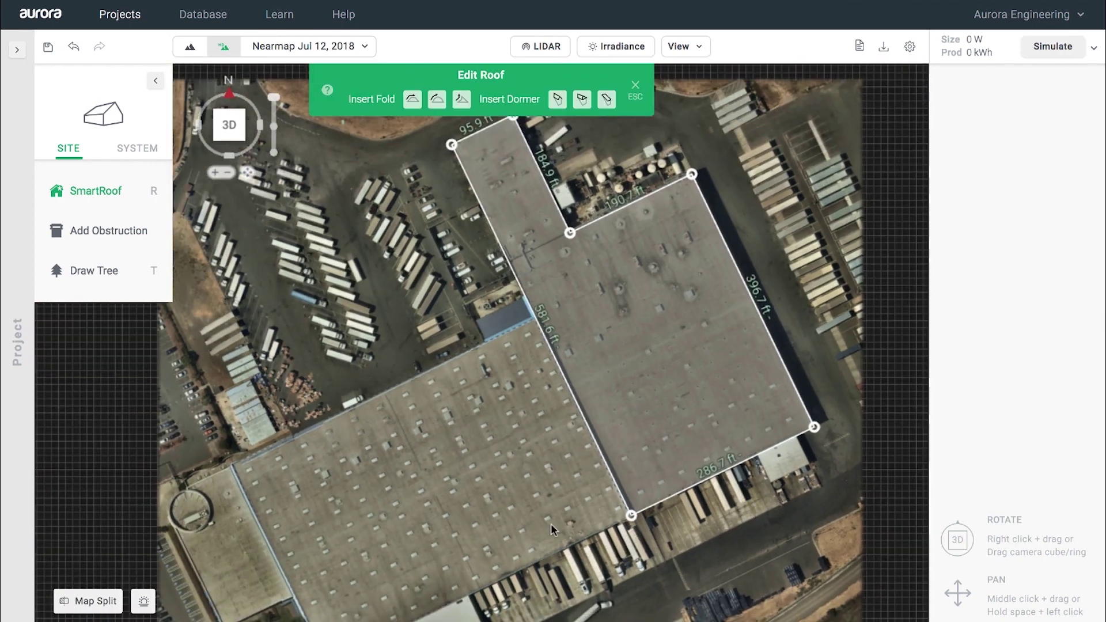
pyautogui.scroll(5, 297, 416)
# Step: Outline the small 203.8 by 108.8 ft west roof section and finish roof editing
pyautogui.press('r')
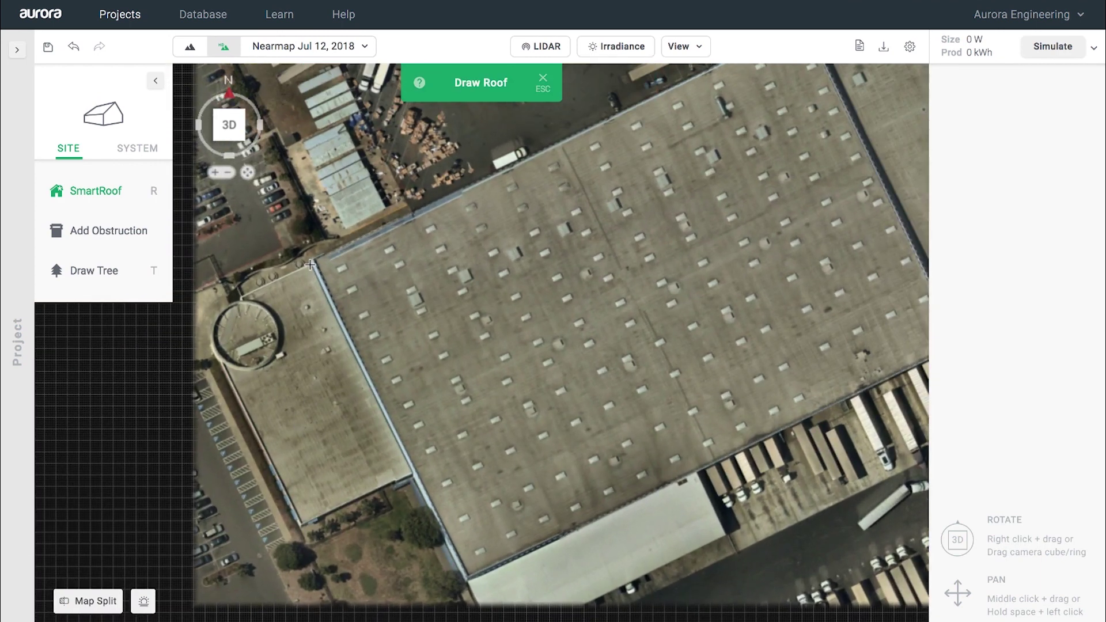
pyautogui.click(312, 264)
pyautogui.click(414, 473)
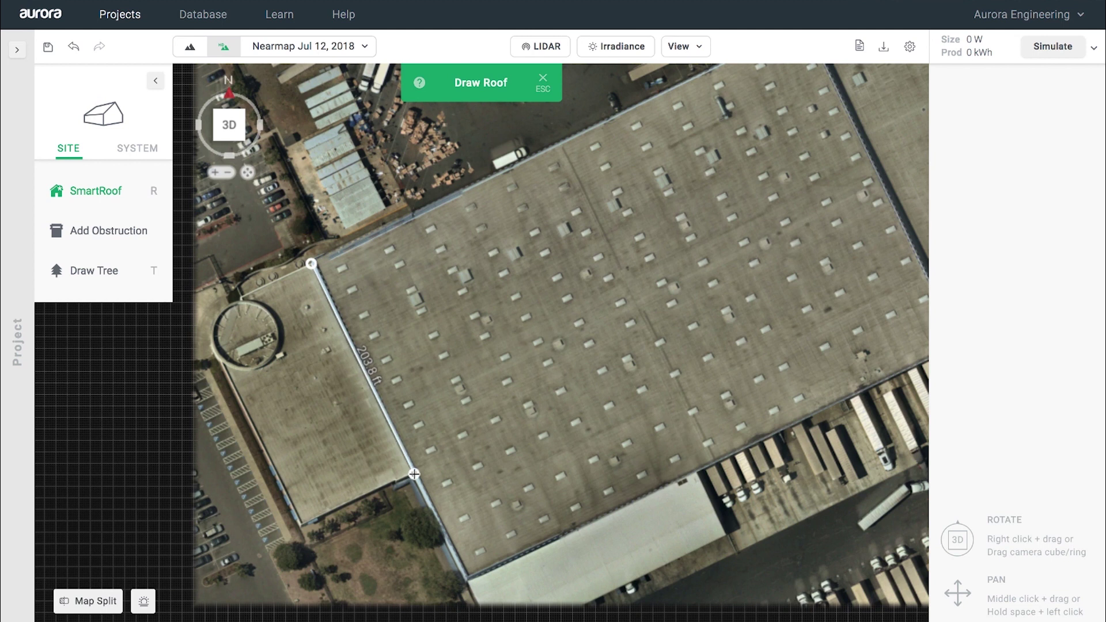
pyautogui.click(302, 528)
pyautogui.click(200, 320)
pyautogui.click(311, 264)
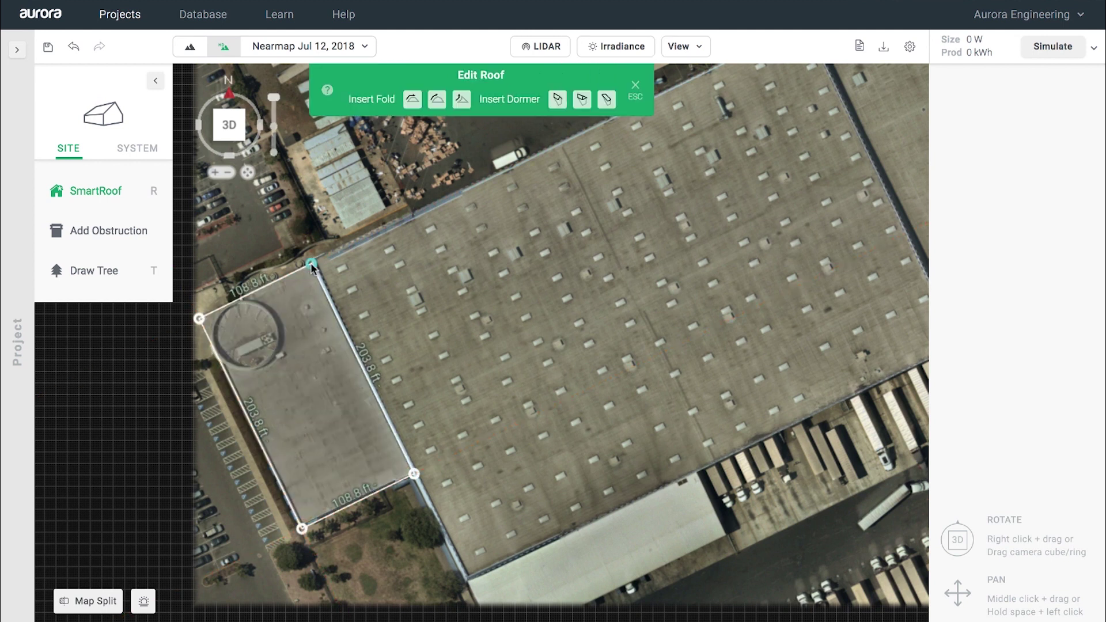
pyautogui.scroll(-2, 278, 380)
pyautogui.press('Escape')
pyautogui.moveTo(504, 258); pyautogui.dragTo(424, 312, button='middle')
pyautogui.scroll(5, 476, 451)
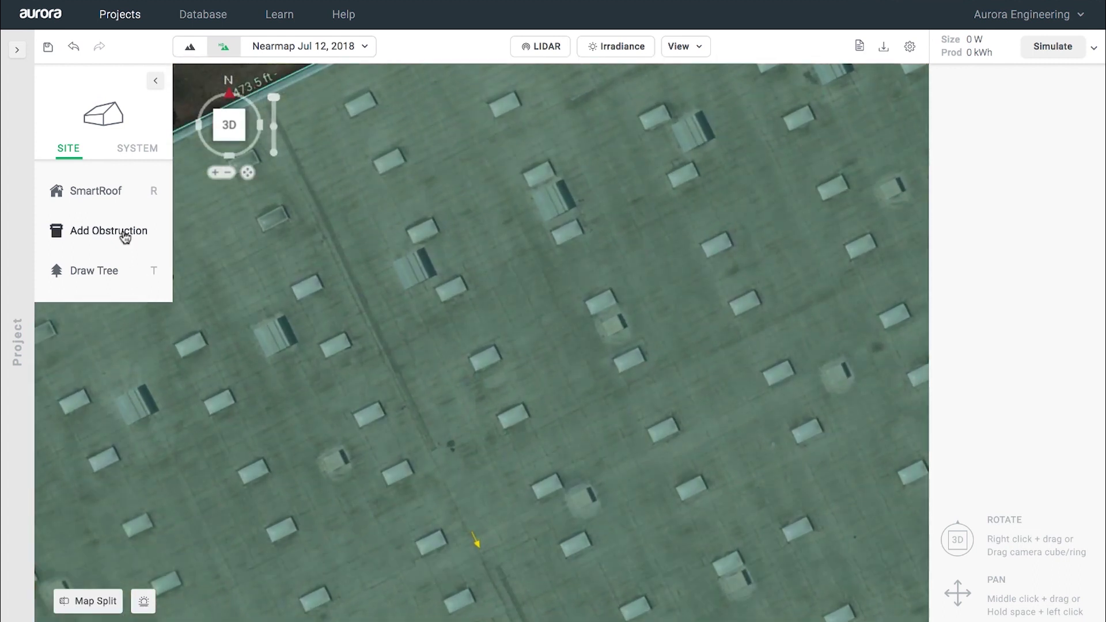
# Step: Draw a 2 ft high rectangular skylight obstruction and detect all similar skylights
pyautogui.click(124, 231)
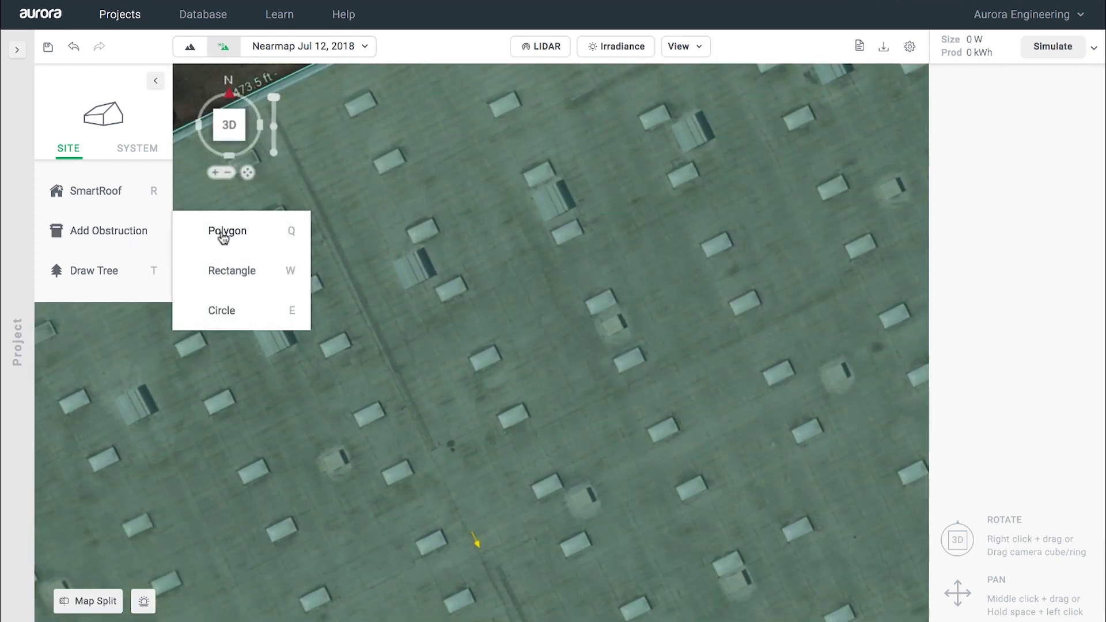
pyautogui.click(229, 272)
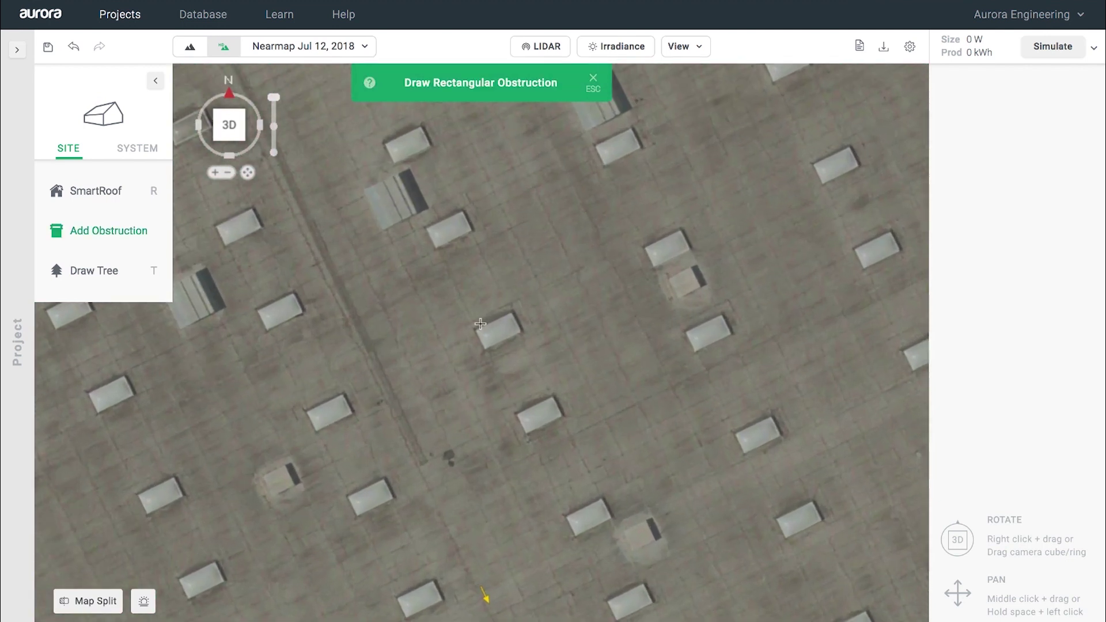
pyautogui.click(477, 329)
pyautogui.click(512, 312)
pyautogui.click(523, 333)
pyautogui.click(1053, 329)
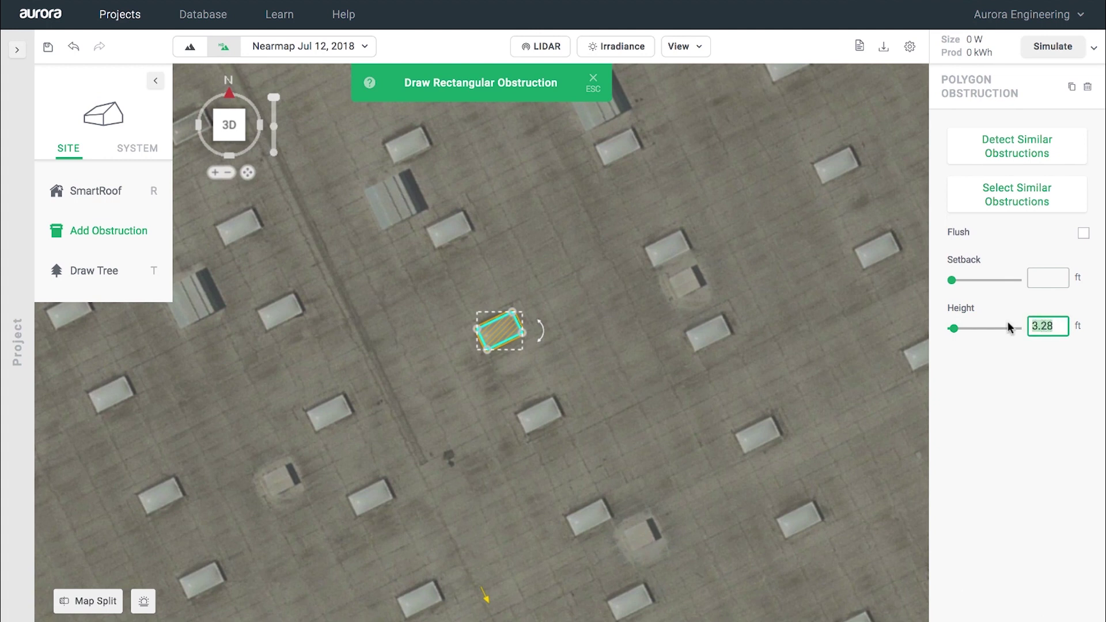
pyautogui.write('2')
pyautogui.click(1030, 146)
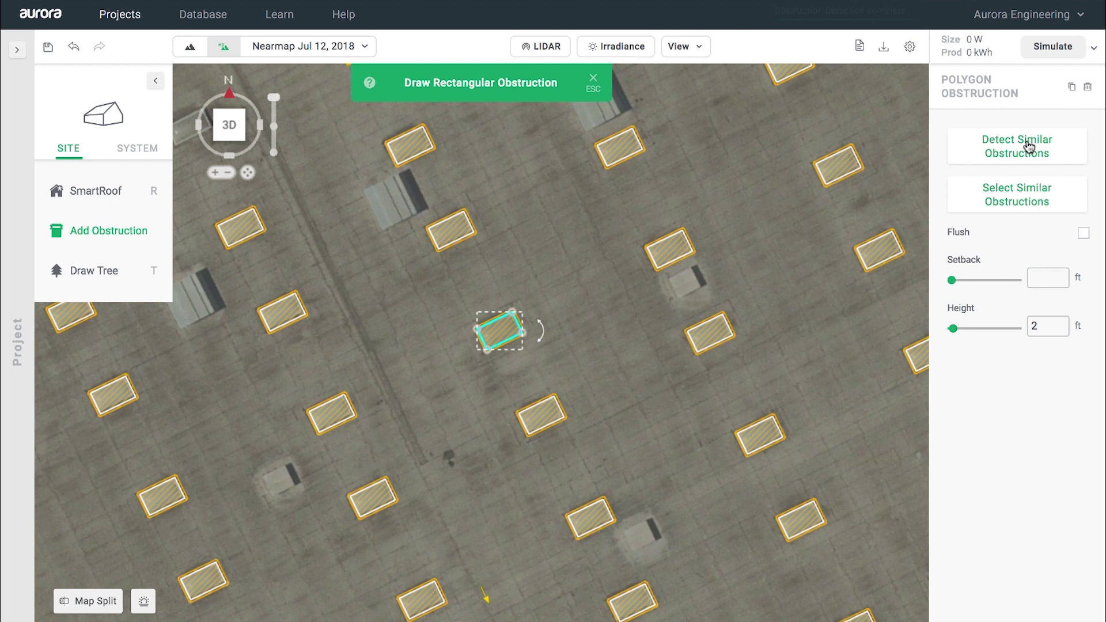
pyautogui.scroll(3, 355, 192)
# Step: Mark a rooftop unit as a 4 ft rectangular obstruction and detect all matching units
pyautogui.click(371, 188)
pyautogui.click(430, 159)
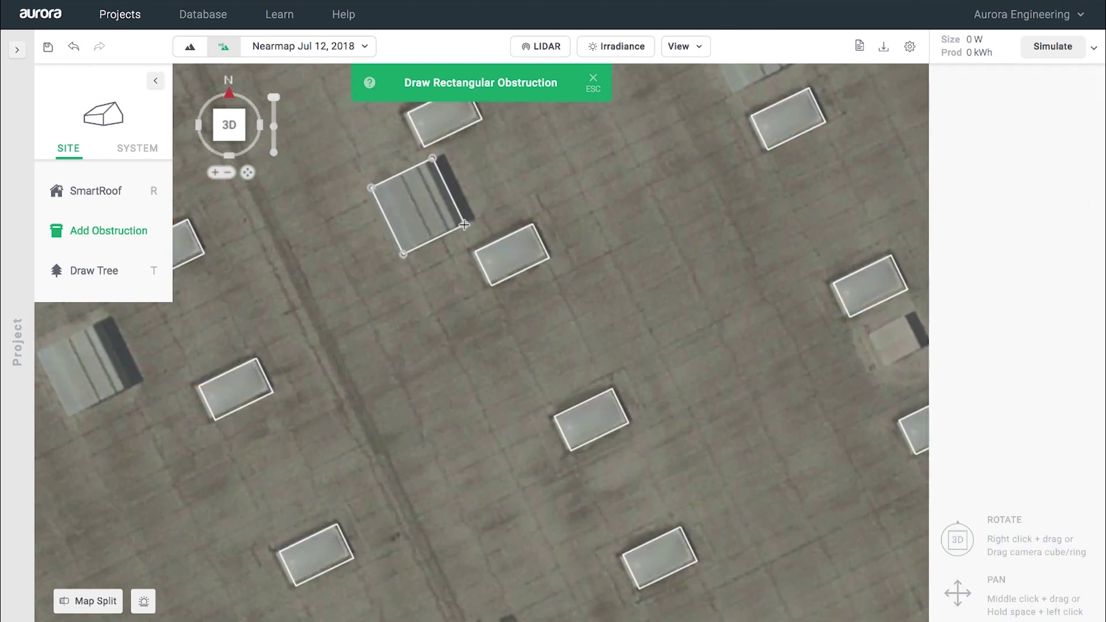
pyautogui.click(460, 222)
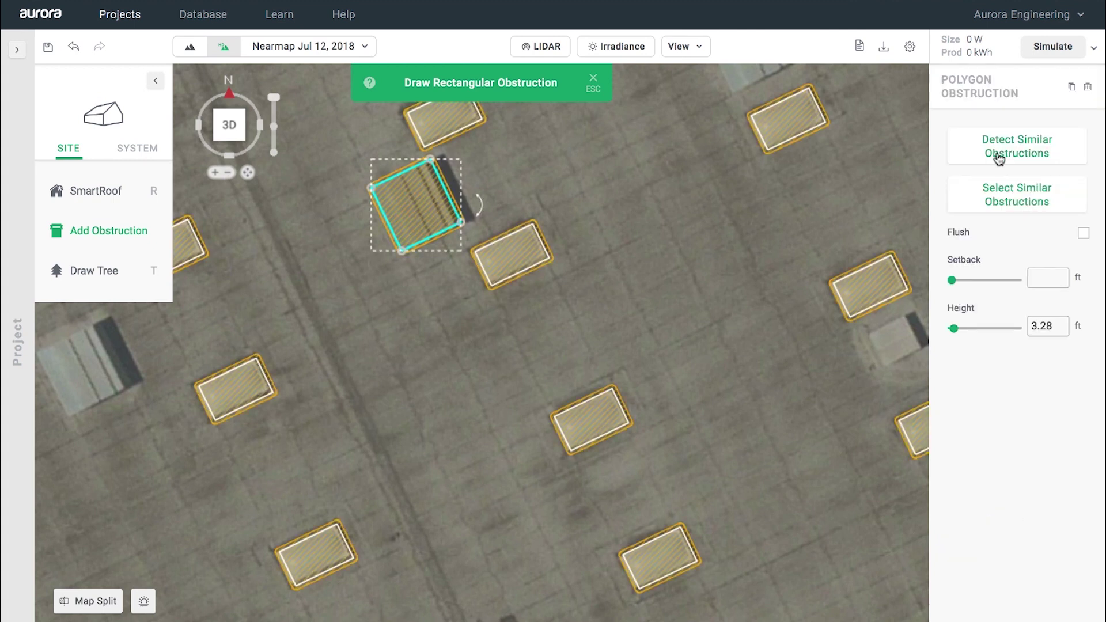
pyautogui.doubleClick(1059, 328)
pyautogui.write('4')
pyautogui.click(1037, 149)
pyautogui.scroll(-7, 657, 283)
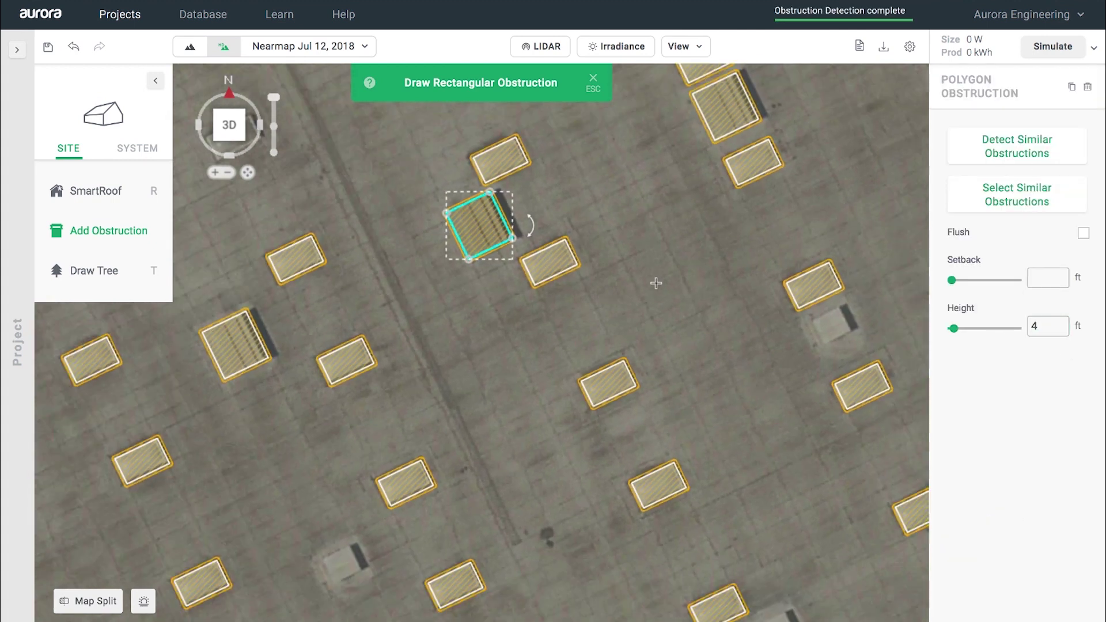
pyautogui.scroll(-5, 657, 283)
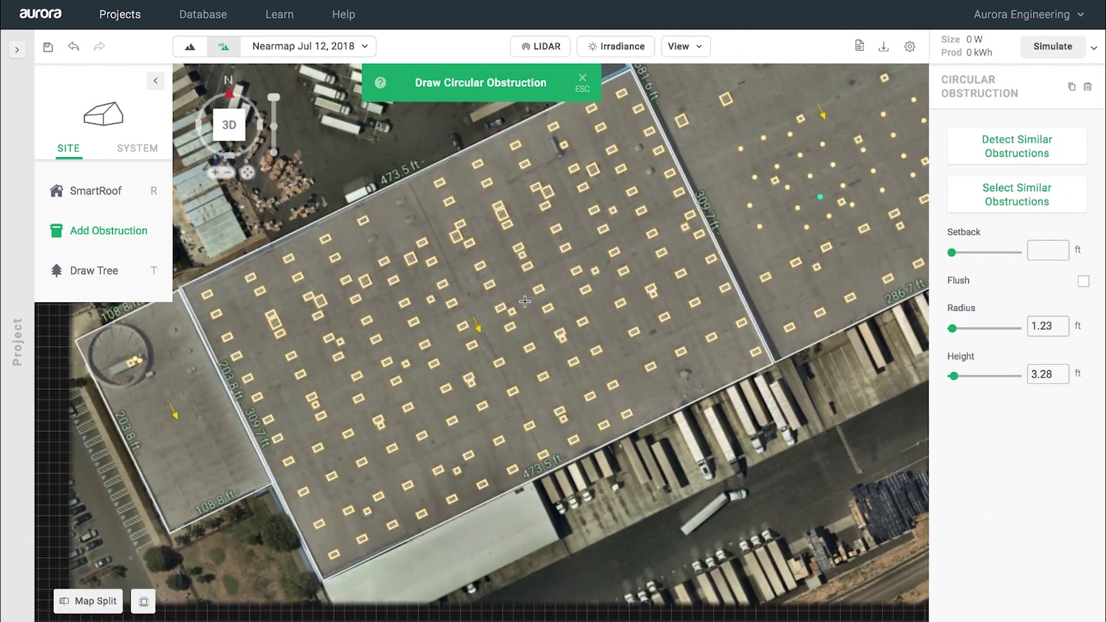
pyautogui.press('Escape')
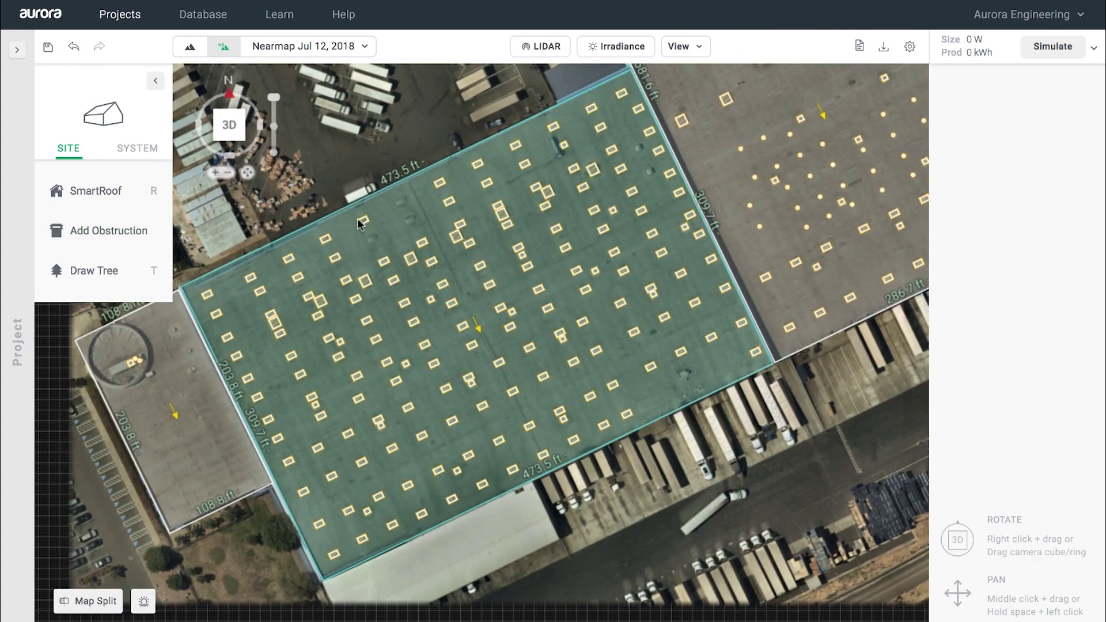
# Step: In the tilted 3D view, add a 27.77 ft circular obstruction over the rotunda
pyautogui.click(230, 128)
pyautogui.scroll(8, 360, 414)
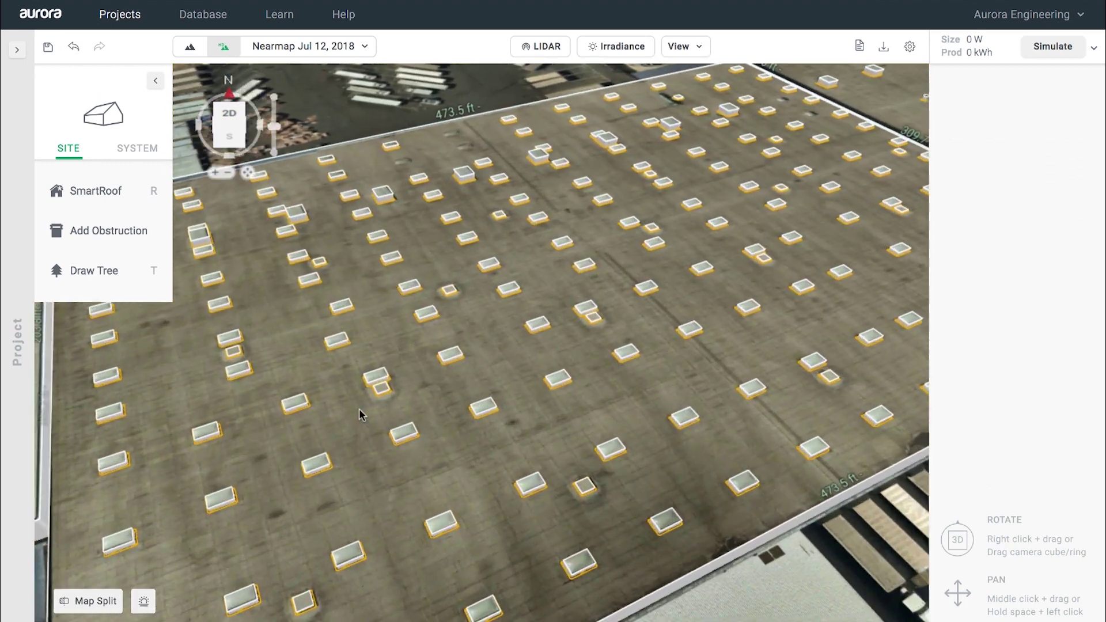
pyautogui.scroll(-8, 406, 351)
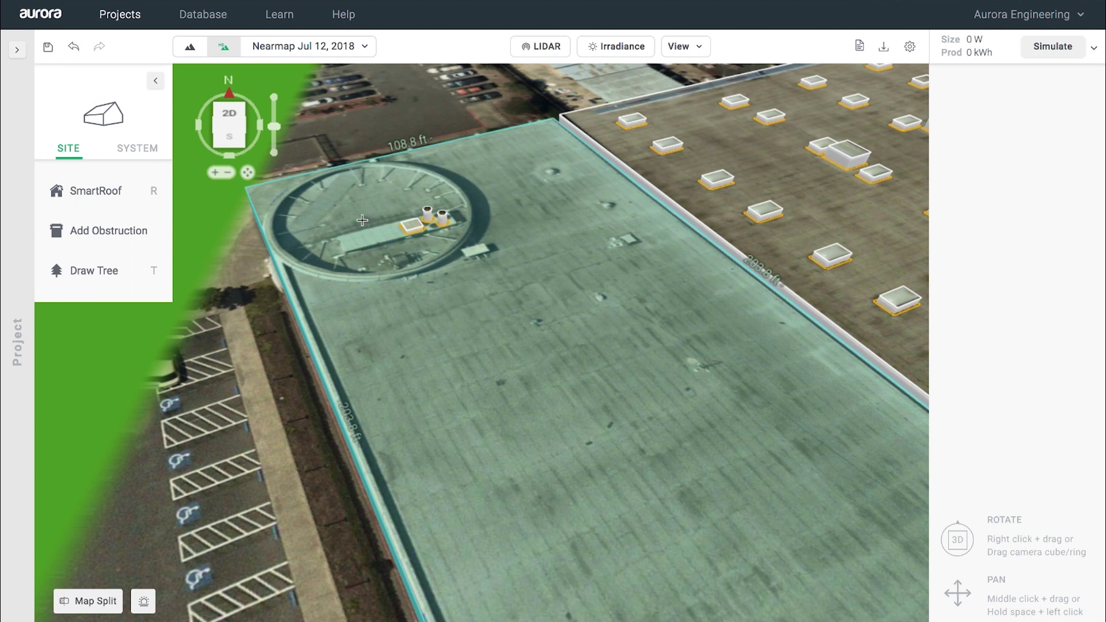
pyautogui.press('o')
pyautogui.click(362, 220)
pyautogui.click(468, 218)
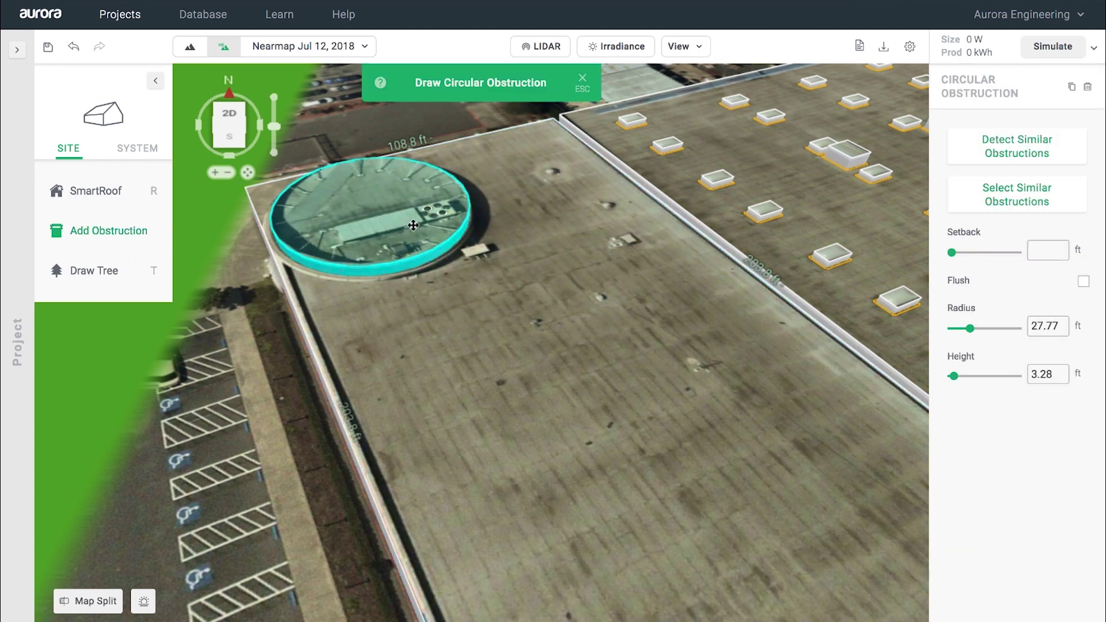
pyautogui.scroll(-5, 468, 311)
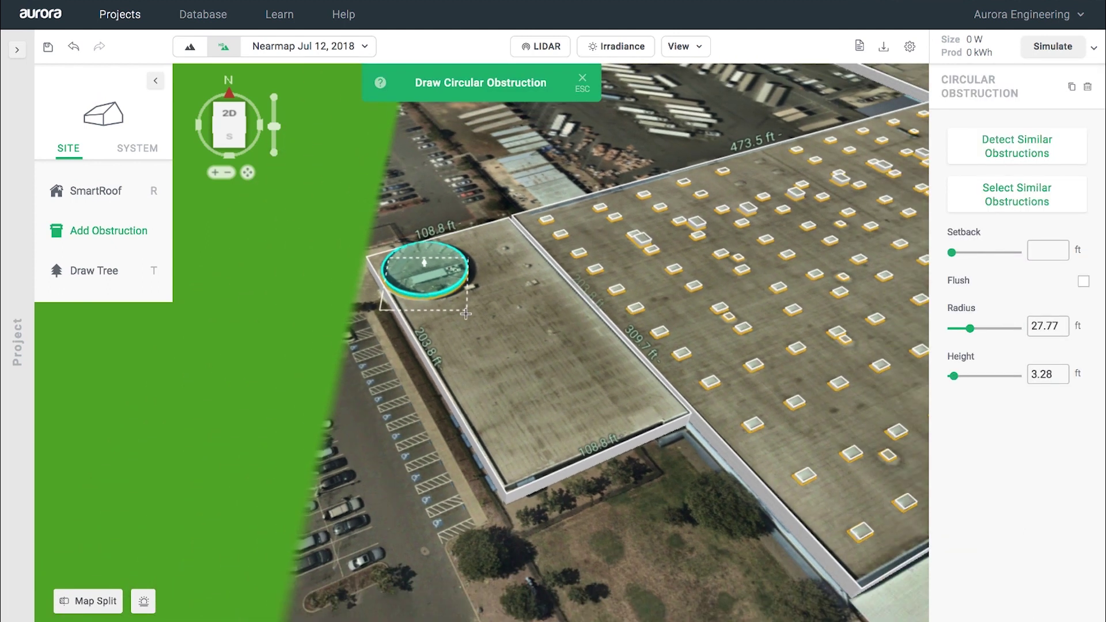
pyautogui.press('Escape')
pyautogui.moveTo(672, 492); pyautogui.dragTo(426, 369)
# Step: Show the LIDAR overlay and compare the Point Cloud and Mesh styles, ending on Mesh
pyautogui.click(540, 46)
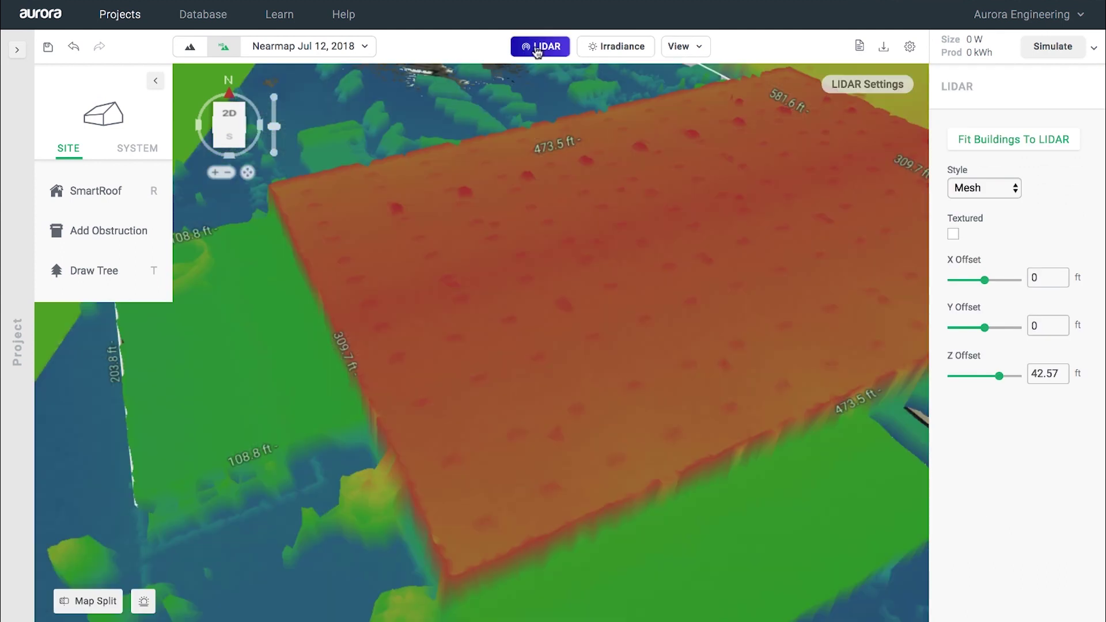
pyautogui.scroll(-5, 541, 230)
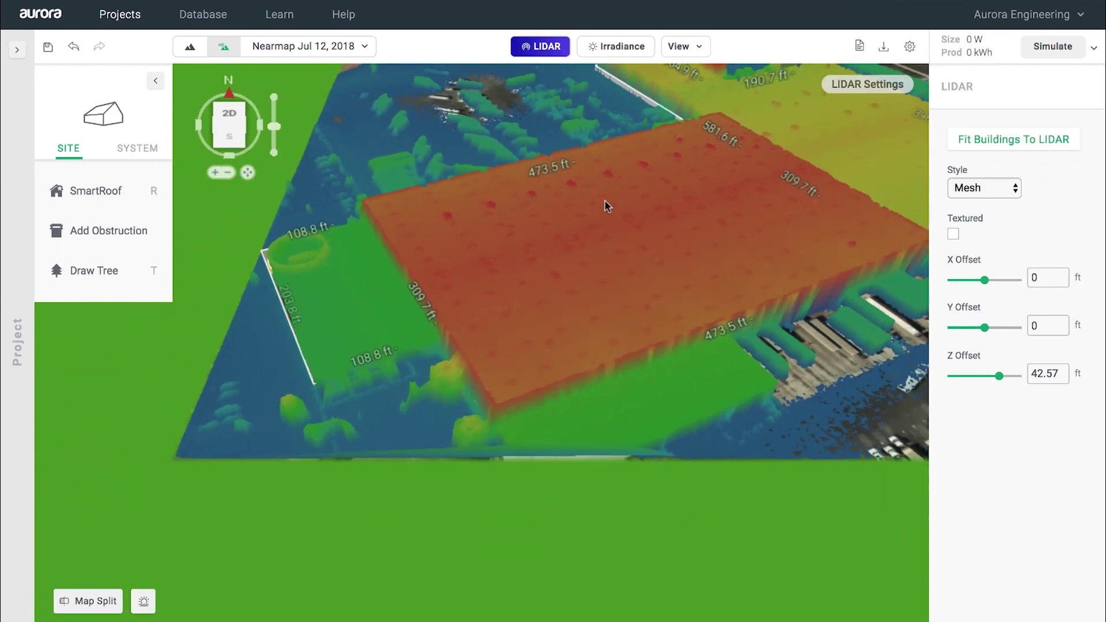
pyautogui.moveTo(611, 198); pyautogui.dragTo(483, 274)
pyautogui.click(985, 188)
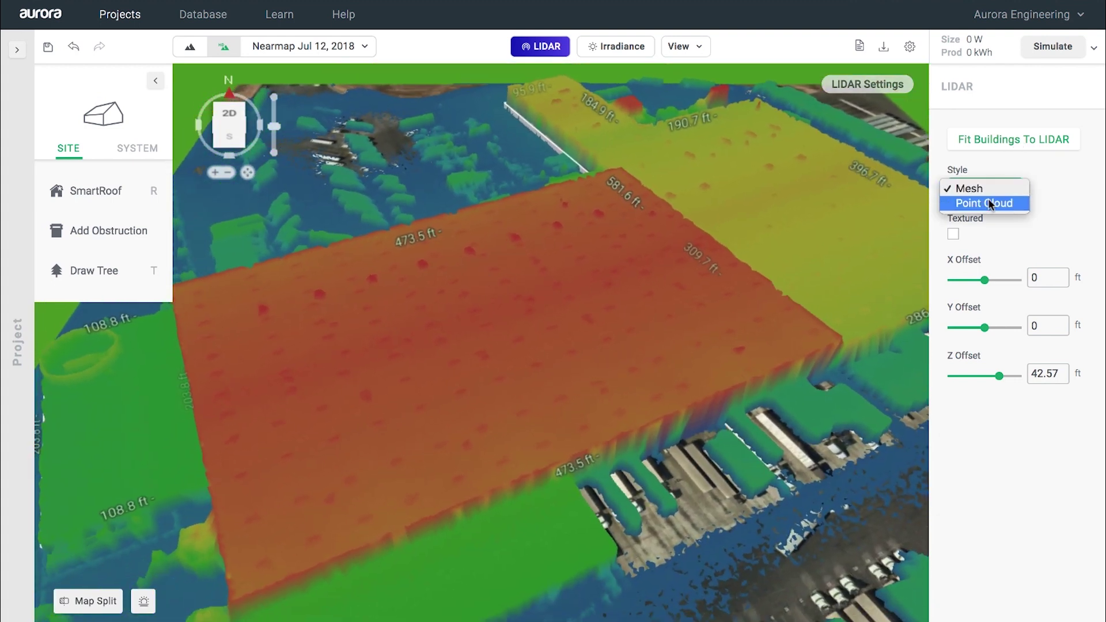
pyautogui.click(984, 199)
pyautogui.moveTo(608, 344); pyautogui.dragTo(773, 239)
pyautogui.scroll(2, 774, 237)
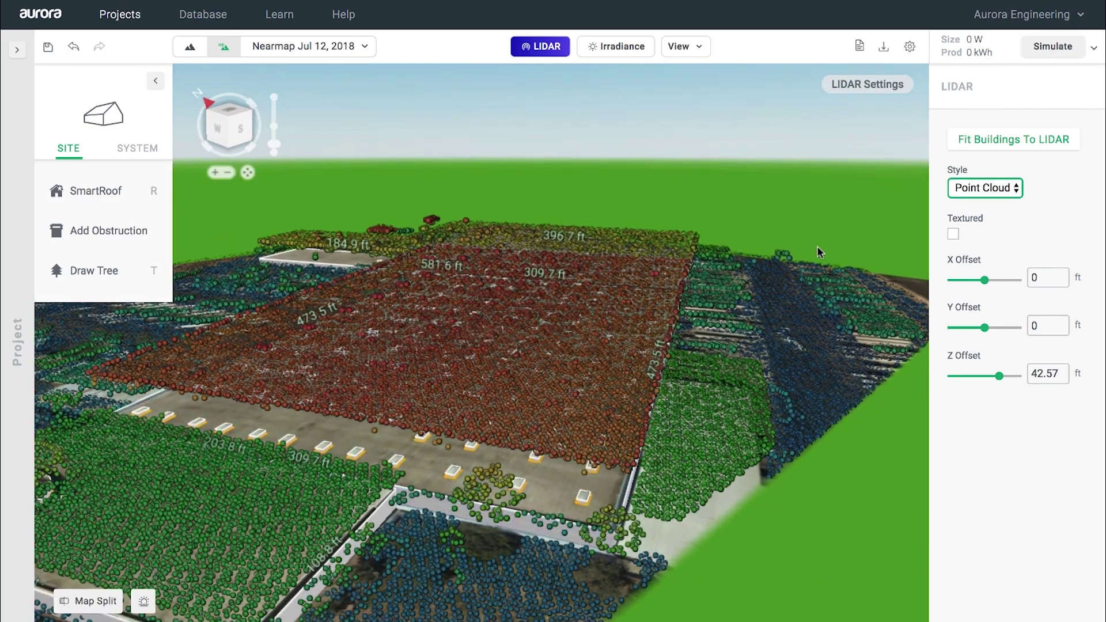
pyautogui.moveTo(668, 280); pyautogui.dragTo(974, 290)
pyautogui.click(986, 189)
pyautogui.click(975, 174)
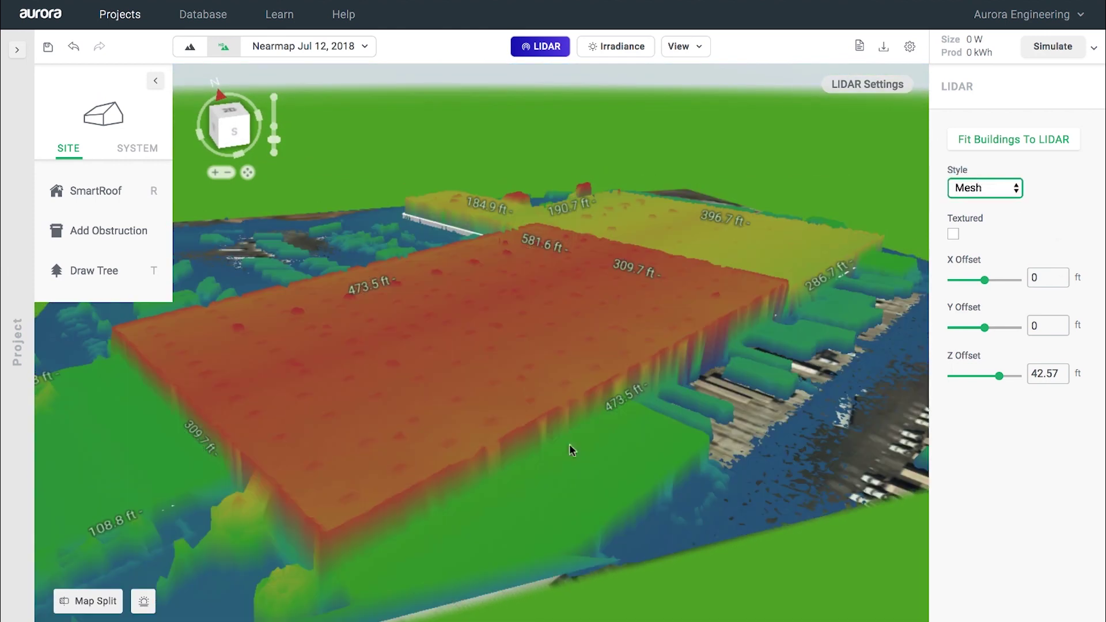
pyautogui.scroll(2, 614, 271)
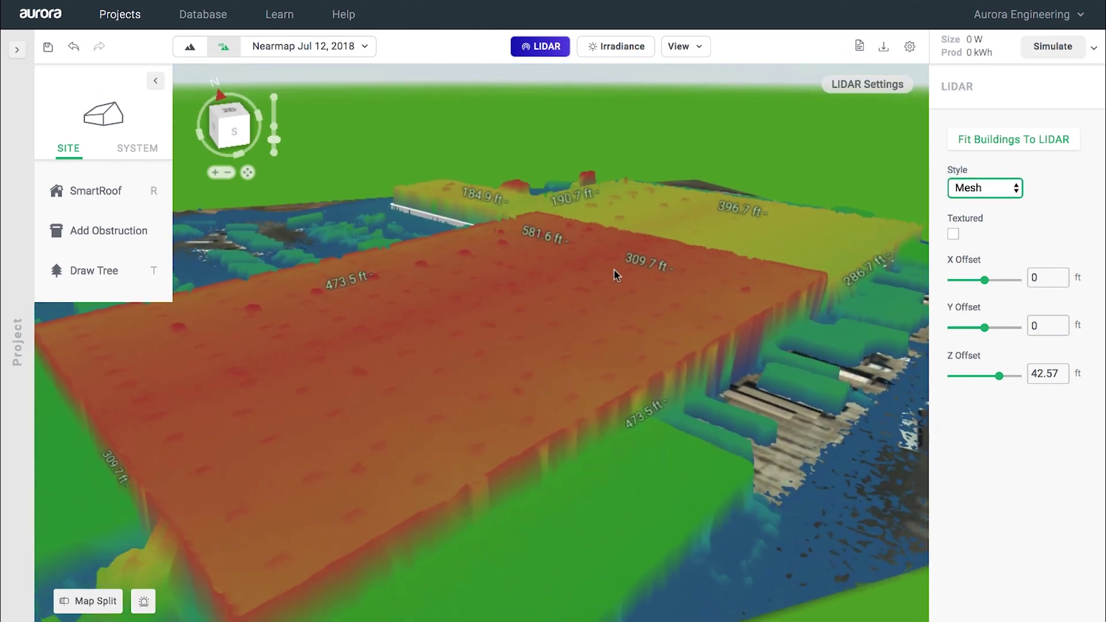
# Step: Fit the buildings to the LIDAR heights, inspect the warehouse roof, then hide LIDAR
pyautogui.click(987, 149)
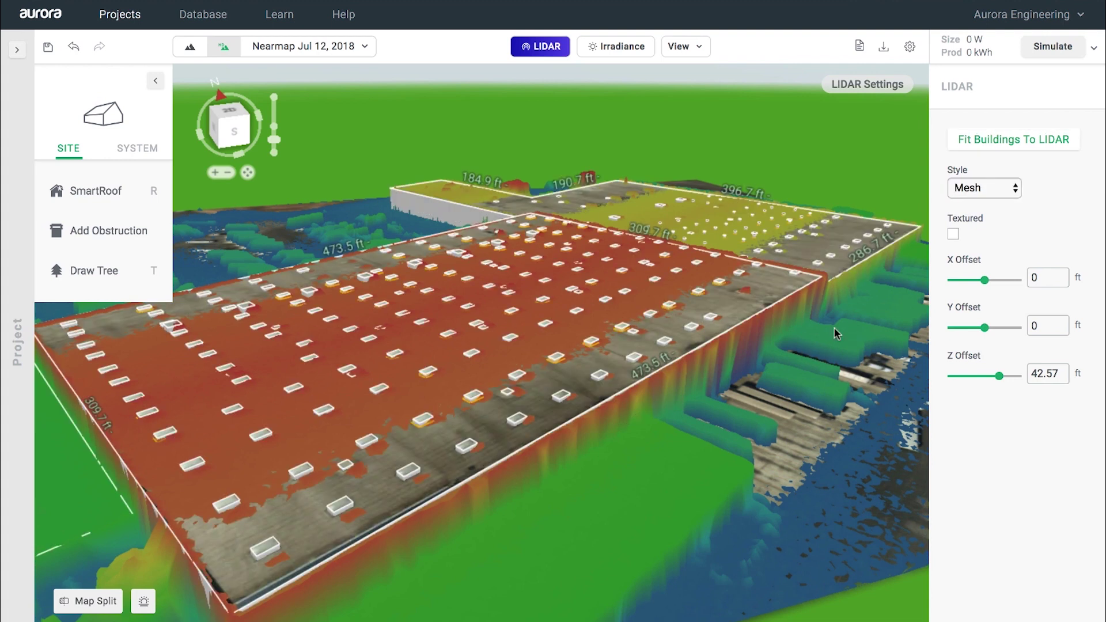
pyautogui.moveTo(852, 327); pyautogui.dragTo(719, 408)
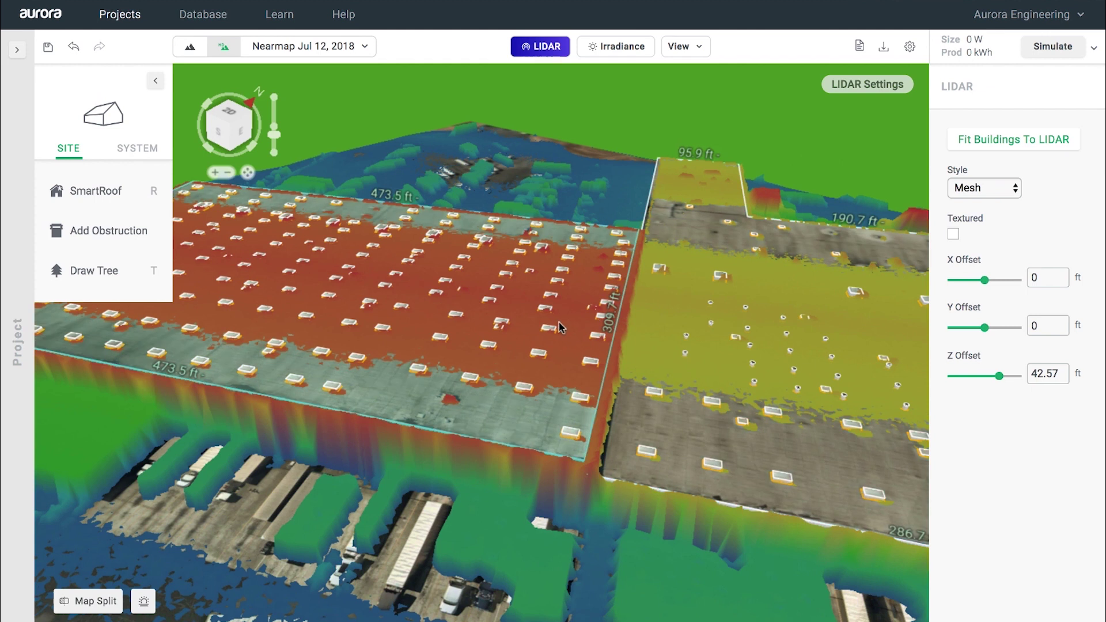
pyautogui.moveTo(356, 346); pyautogui.dragTo(621, 436)
pyautogui.scroll(3, 396, 408)
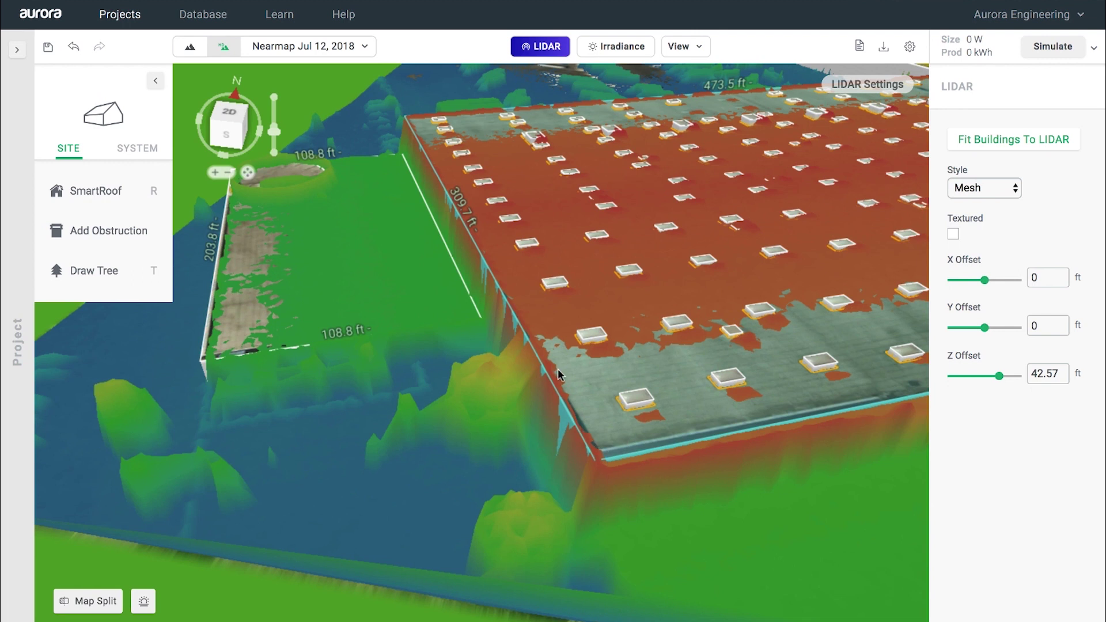
pyautogui.moveTo(590, 375); pyautogui.dragTo(546, 398)
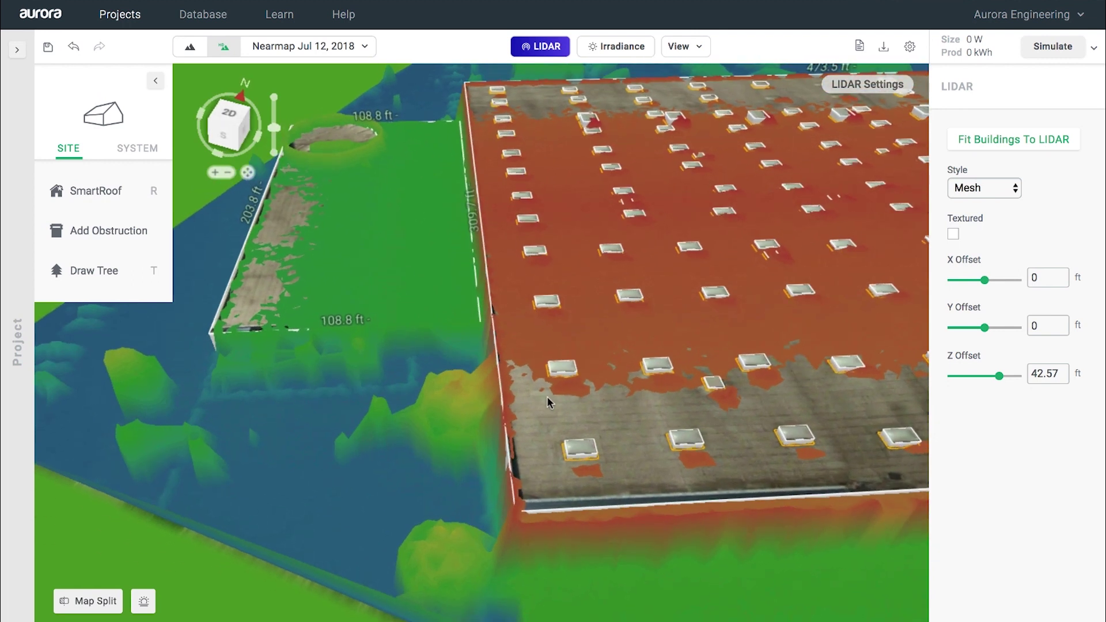
pyautogui.click(547, 47)
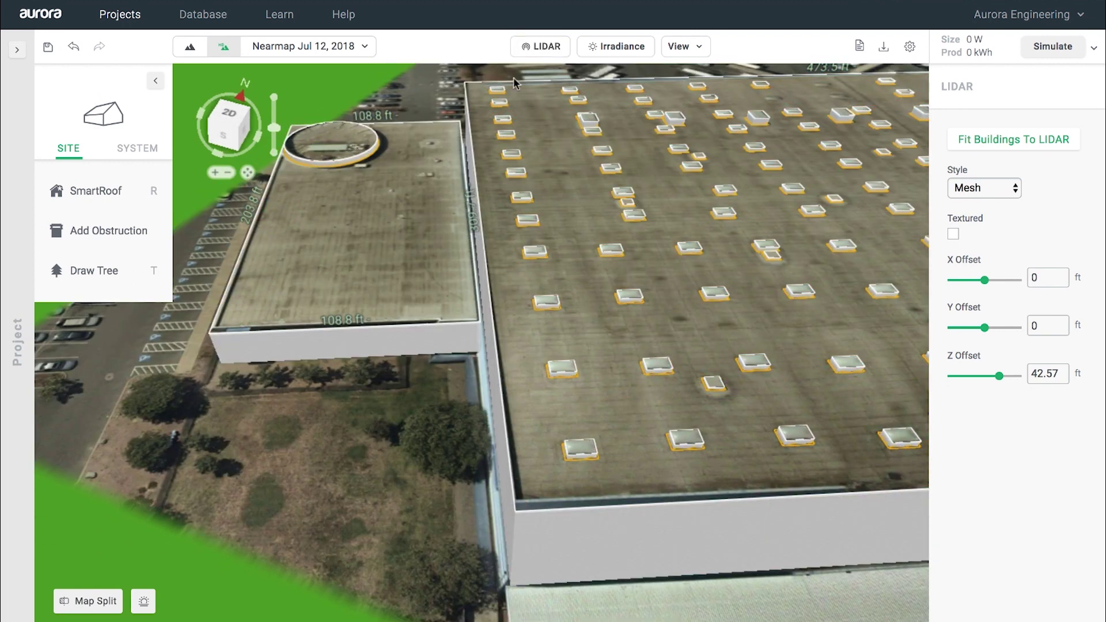
# Step: Draw a thin 3.28 ft rectangular obstruction along the main roof edge by the lower block
pyautogui.moveTo(135, 236)
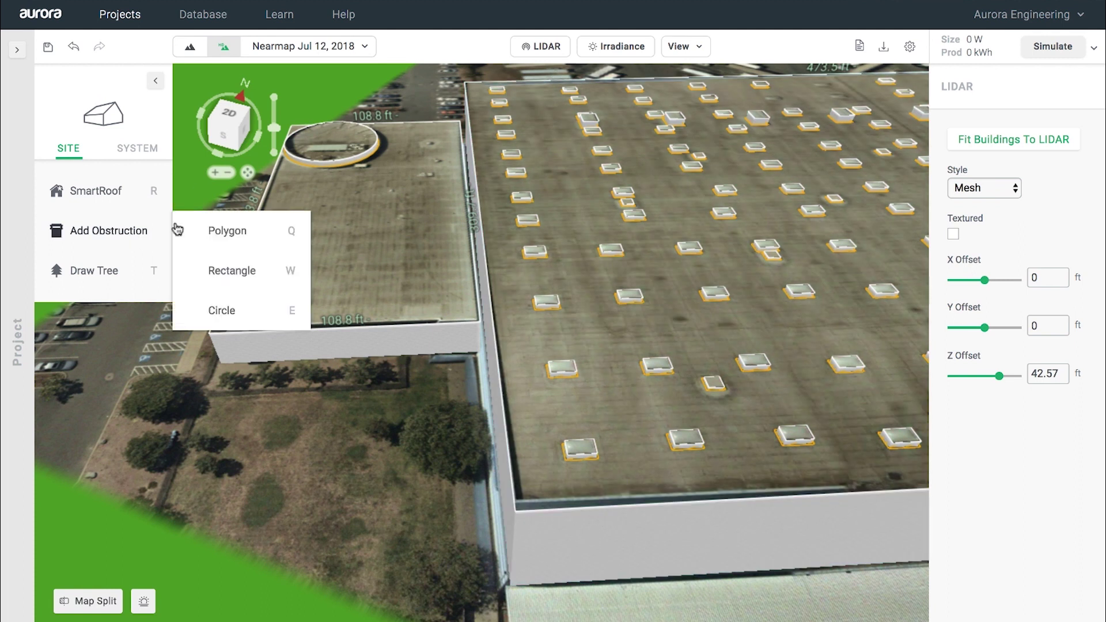
pyautogui.click(247, 275)
pyautogui.moveTo(489, 136); pyautogui.dragTo(441, 115, button='middle')
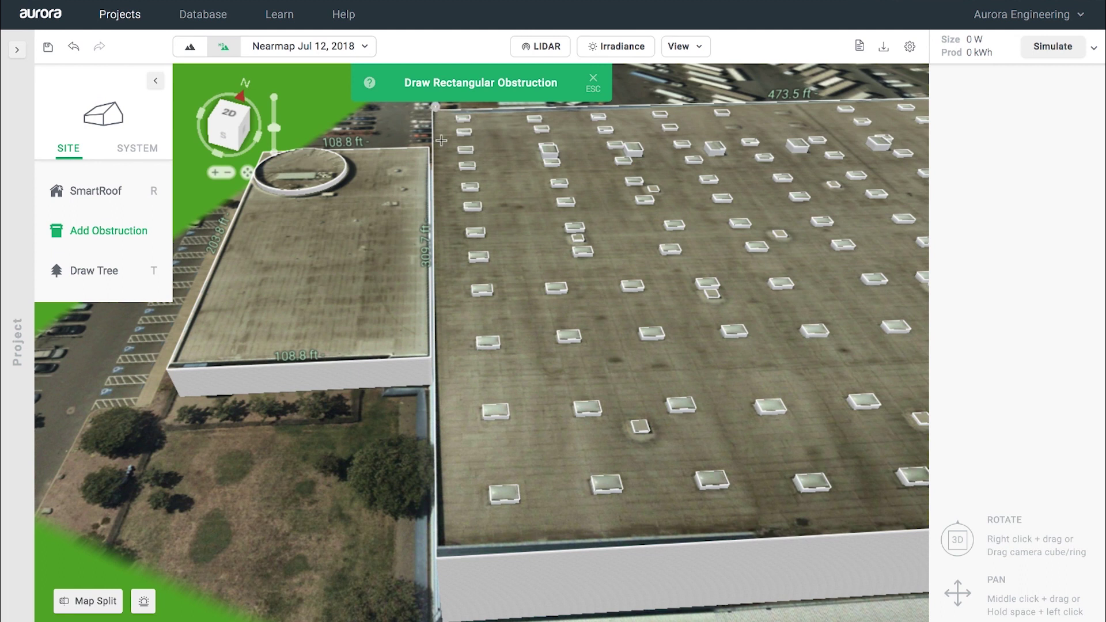
pyautogui.moveTo(441, 140); pyautogui.dragTo(455, 556)
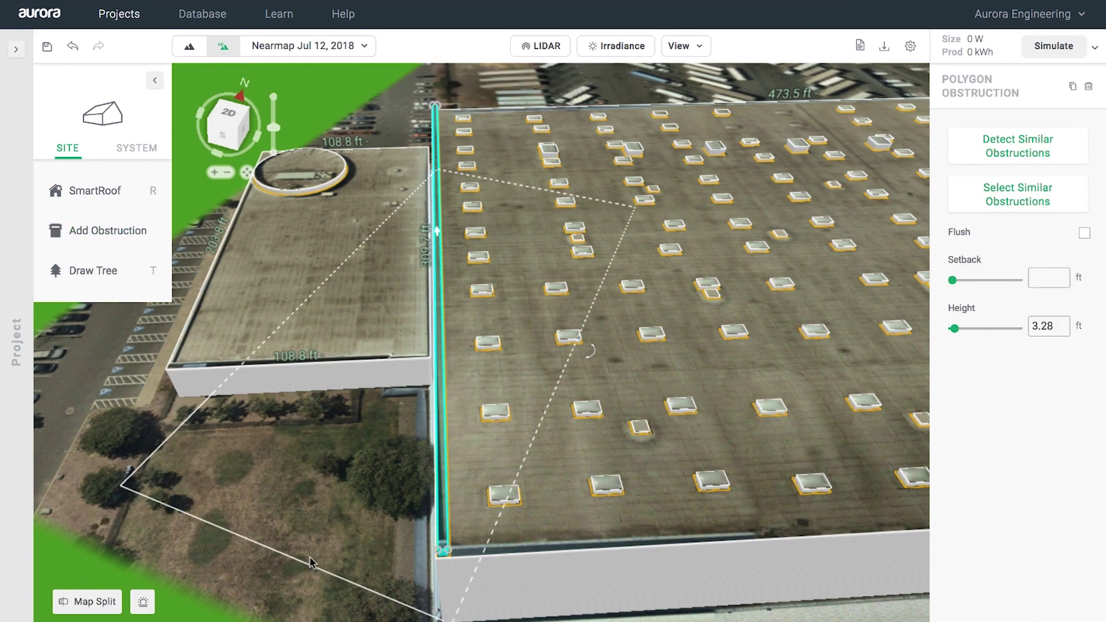
pyautogui.moveTo(299, 583); pyautogui.dragTo(457, 507, button='right')
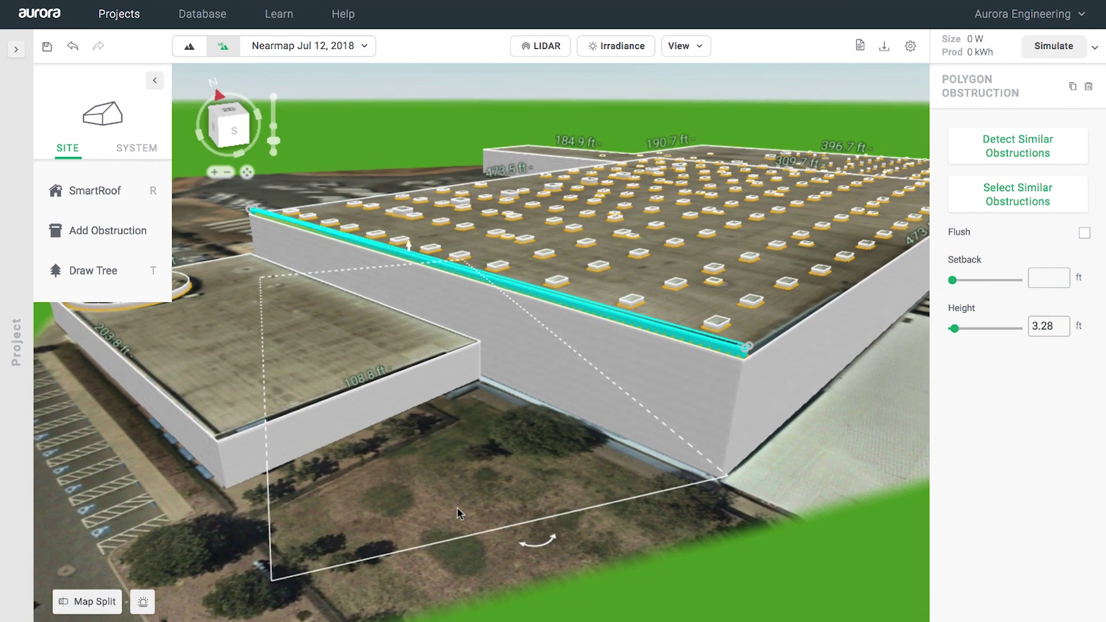
pyautogui.moveTo(458, 507); pyautogui.dragTo(459, 434, button='right')
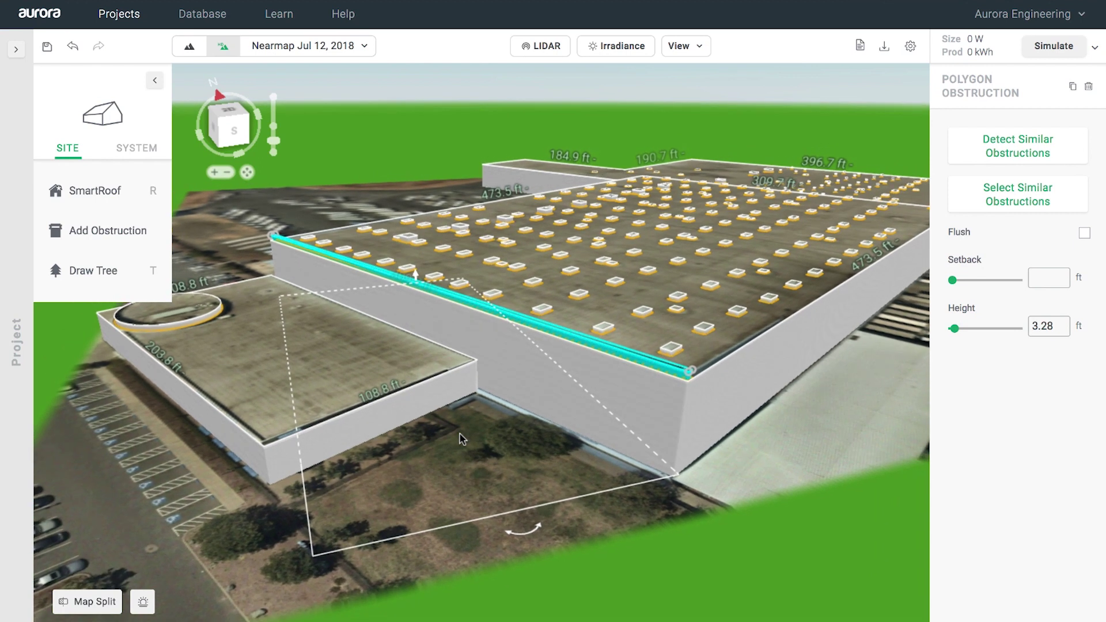
pyautogui.click(104, 275)
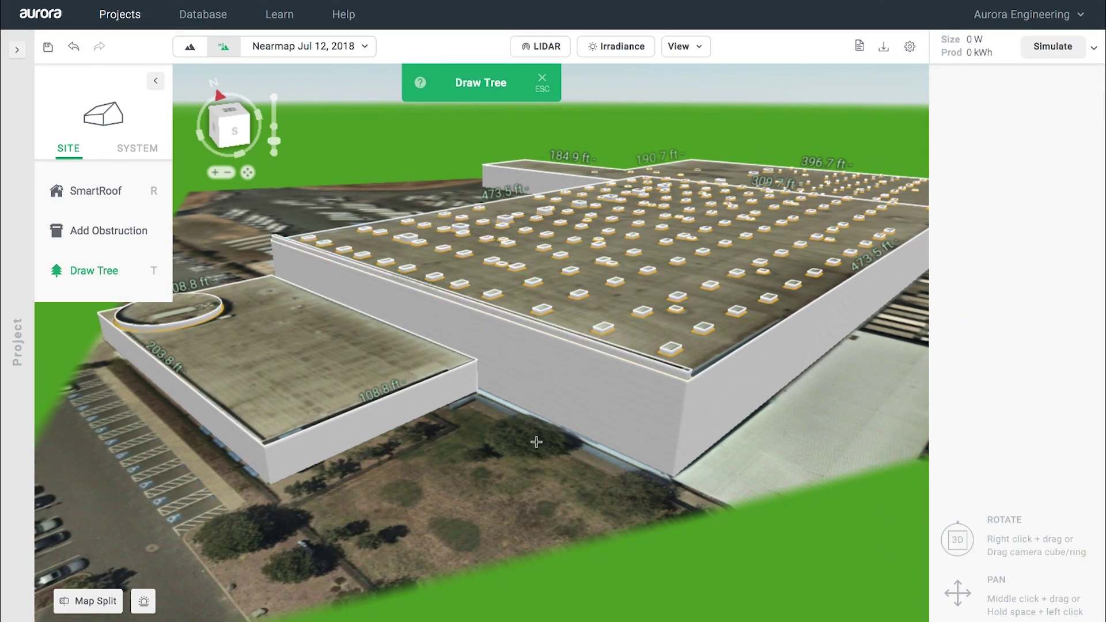
# Step: Place three round trees beside the warehouse walls and run the irradiance map
pyautogui.click(519, 437)
pyautogui.click(600, 469)
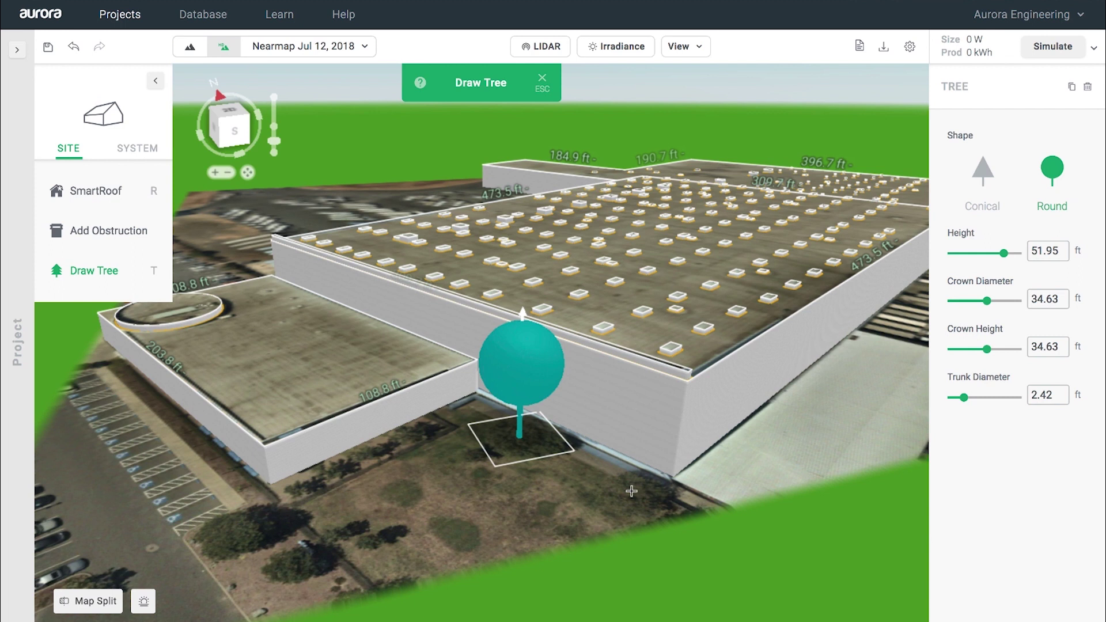
pyautogui.click(631, 491)
pyautogui.click(661, 512)
pyautogui.click(250, 538)
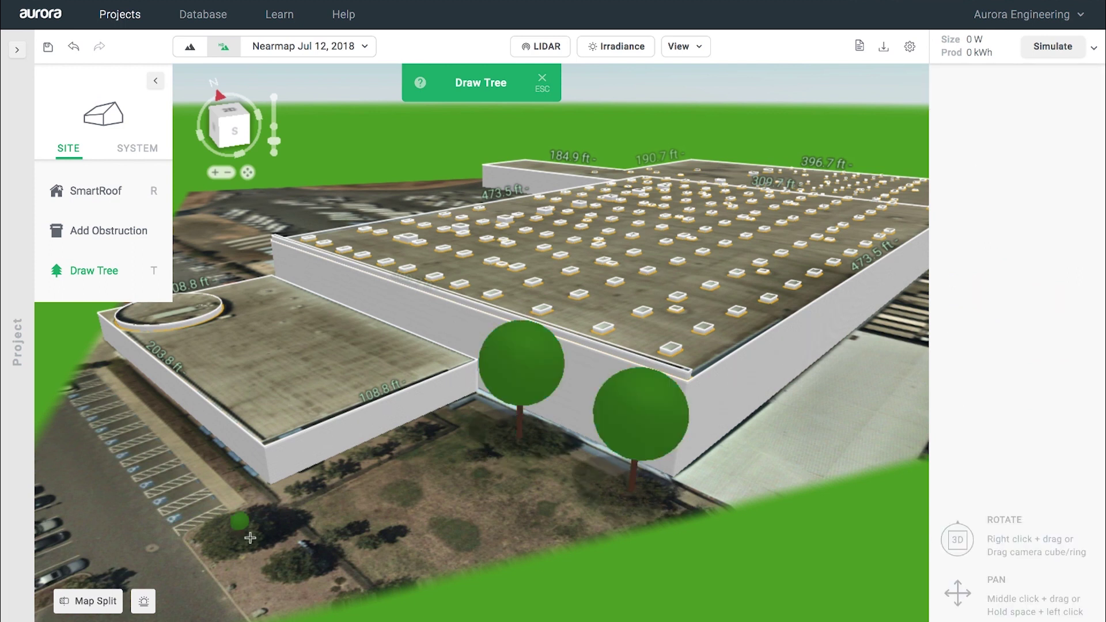
pyautogui.click(255, 539)
pyautogui.press('Escape')
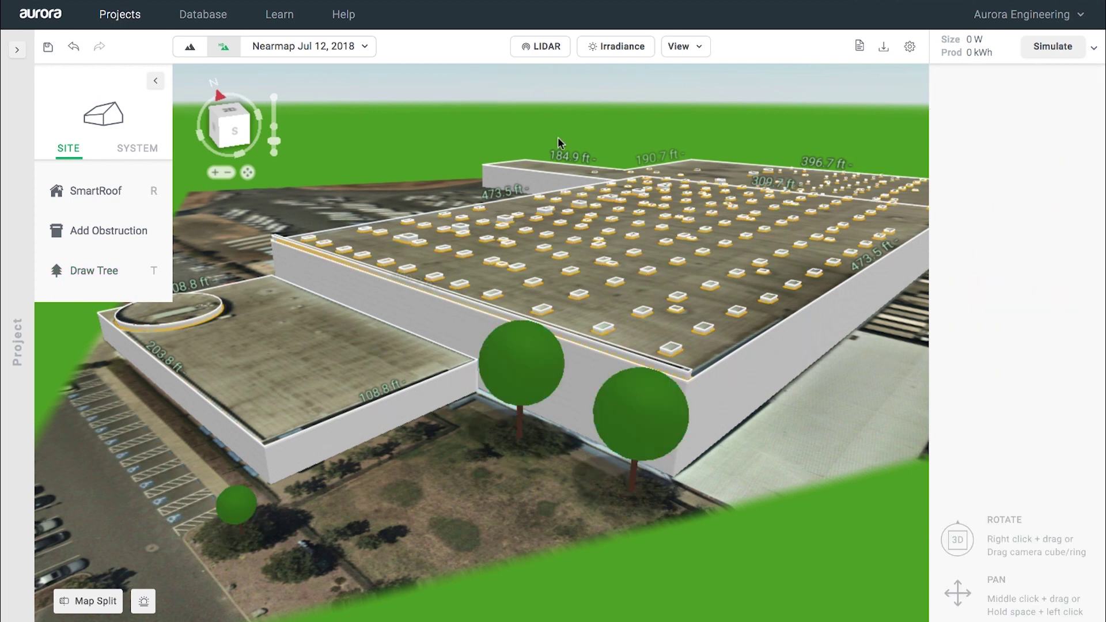
pyautogui.click(615, 51)
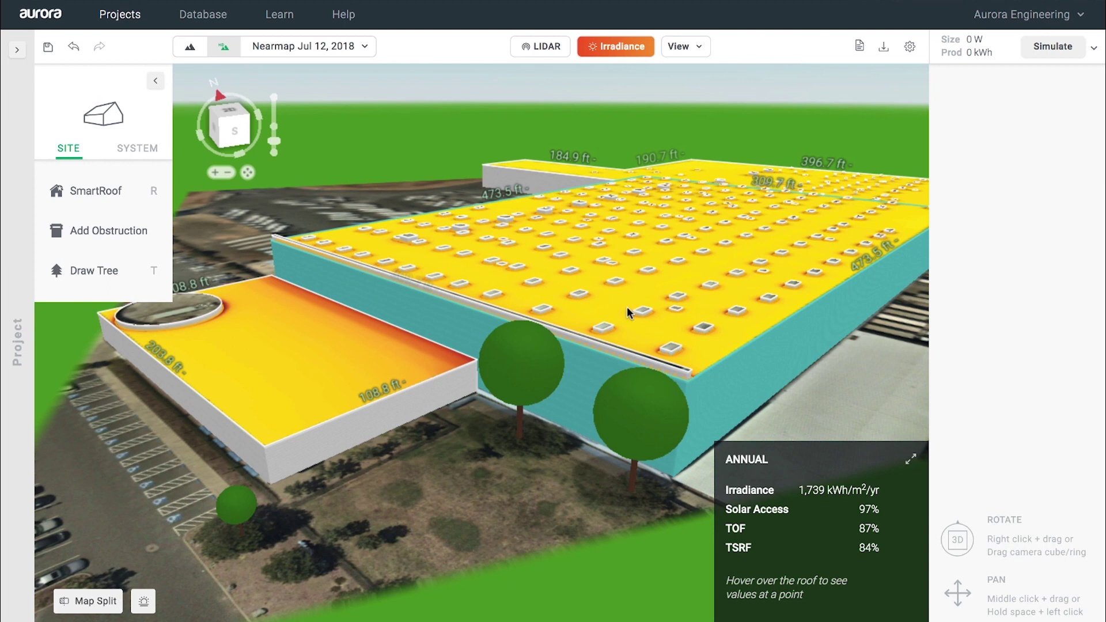
# Step: View the monthly irradiance chart, then select the main roof (flat, 40.58 ft, 4.12 stories)
pyautogui.click(912, 462)
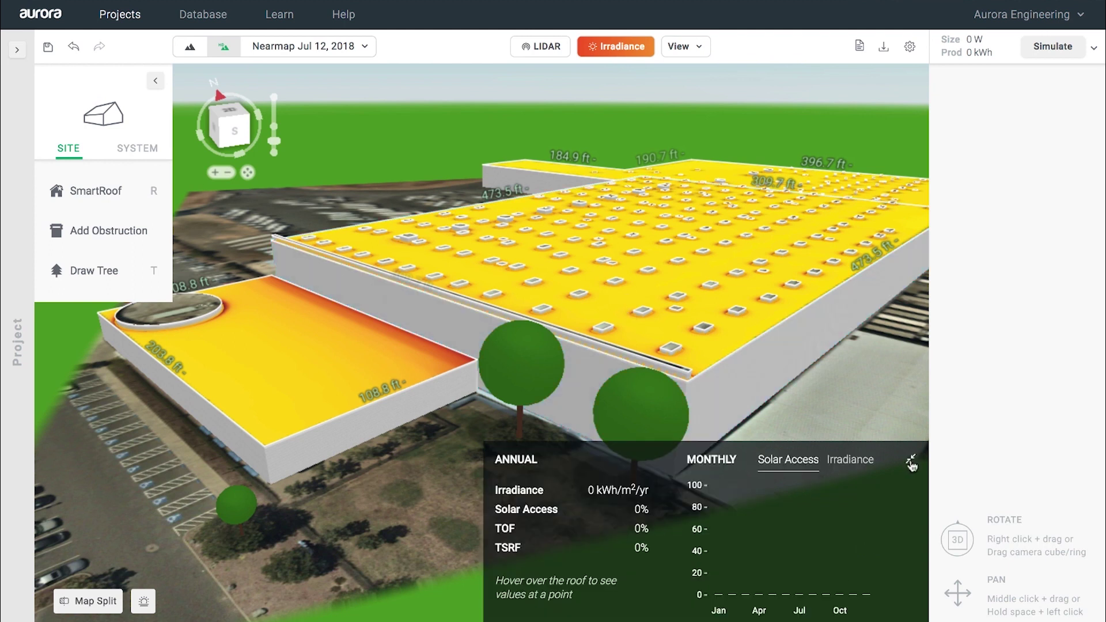
pyautogui.click(843, 465)
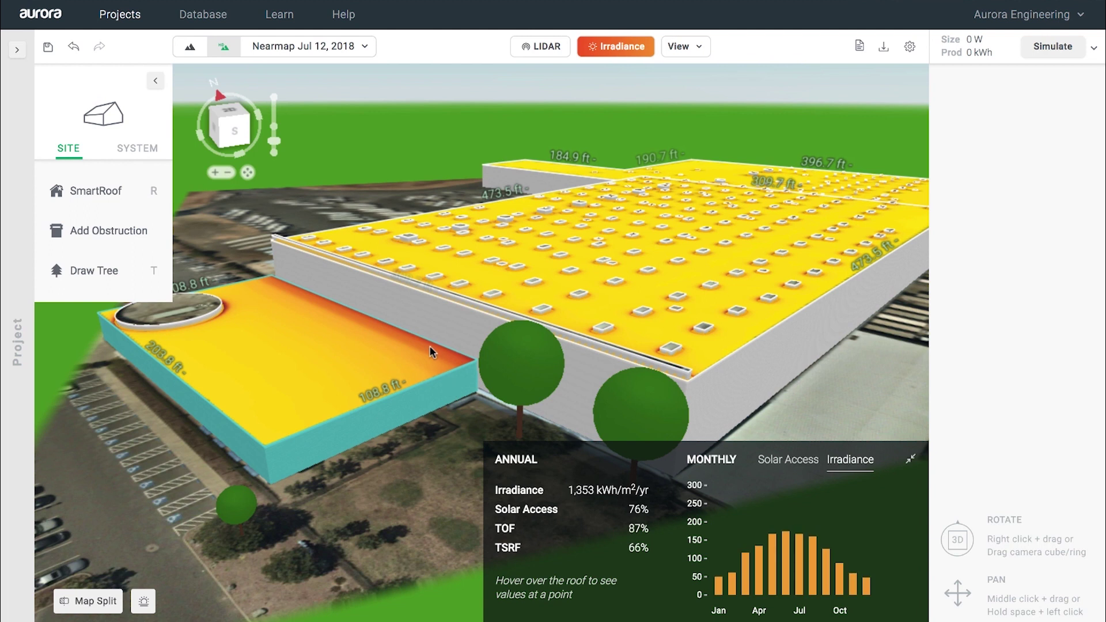
pyautogui.moveTo(403, 343); pyautogui.dragTo(303, 394, button='right')
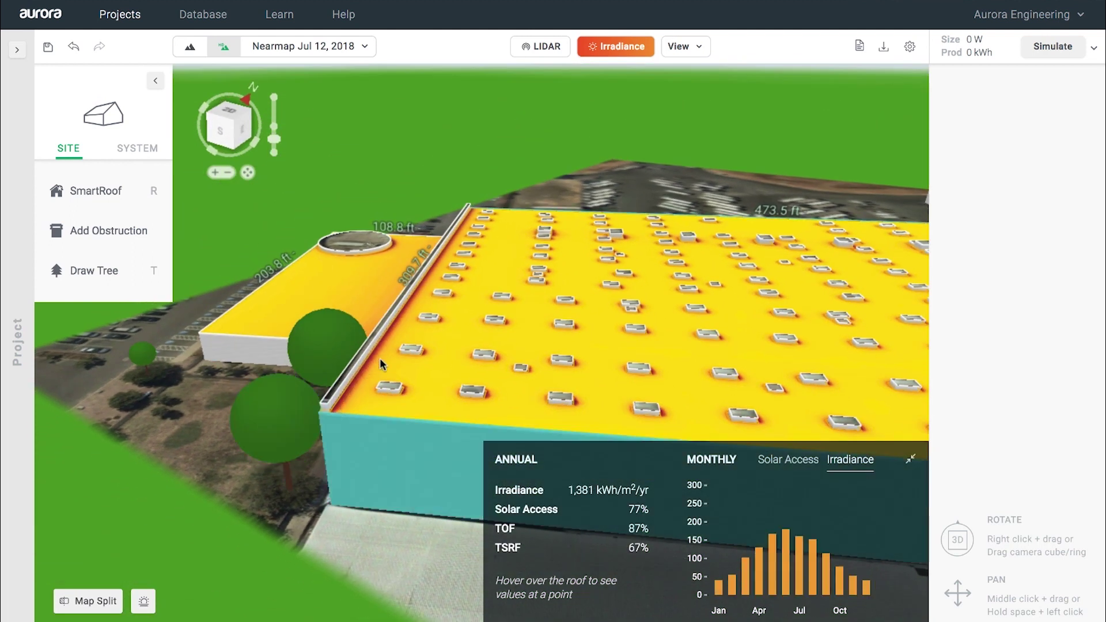
pyautogui.scroll(3, 493, 389)
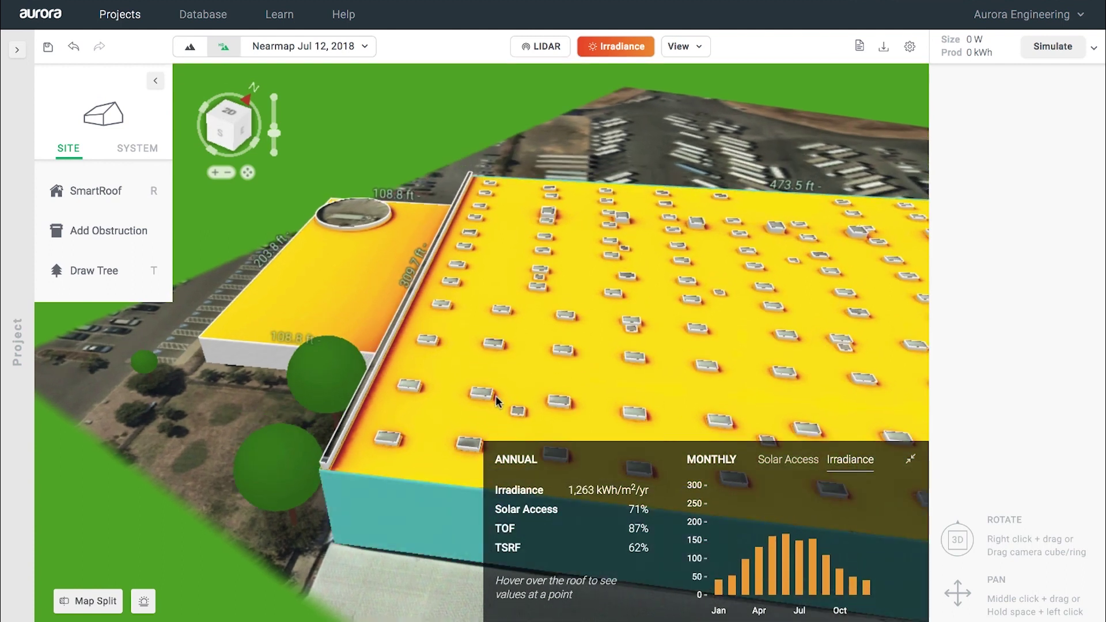
pyautogui.click(658, 343)
pyautogui.click(909, 461)
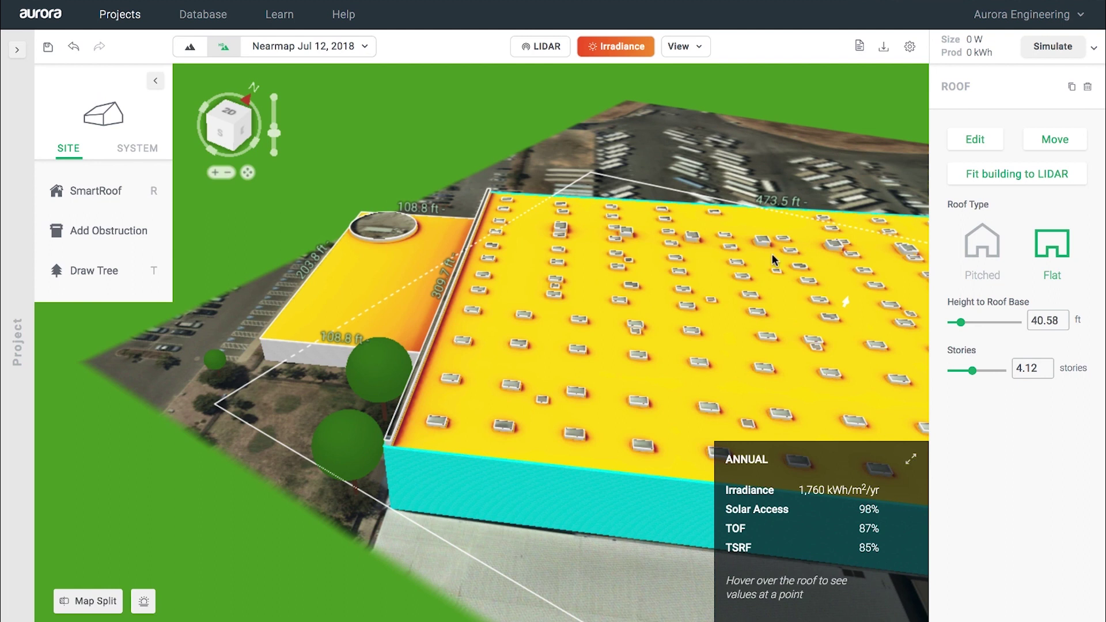
pyautogui.moveTo(761, 157); pyautogui.dragTo(651, 158, button='right')
# Step: Hide the irradiance map, face the view north, and start a panel Fill Zone
pyautogui.click(605, 47)
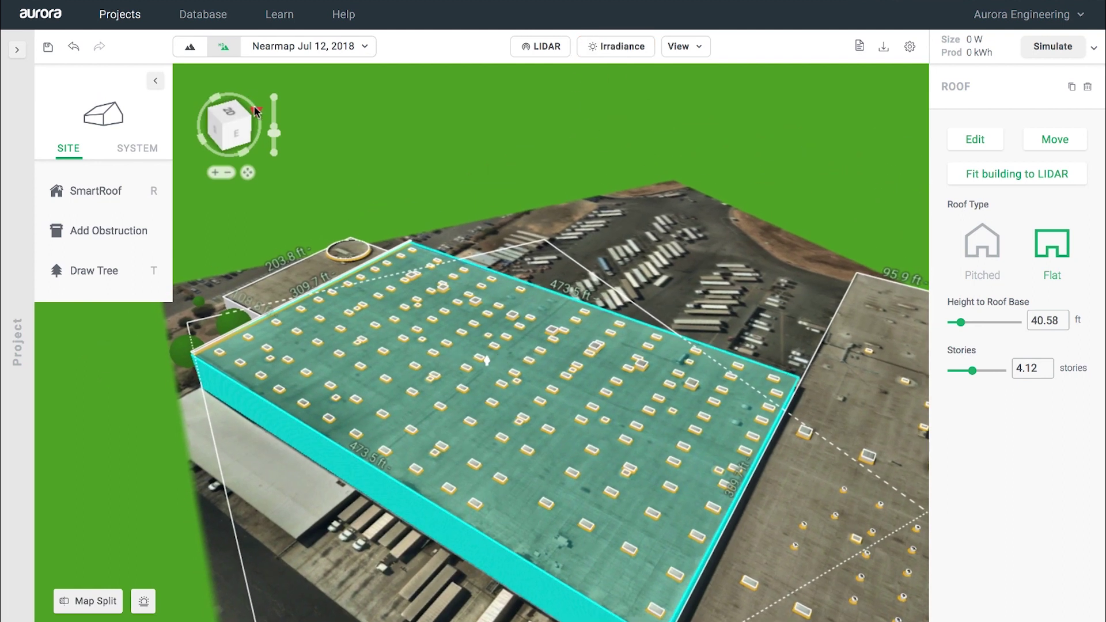
pyautogui.click(257, 111)
pyautogui.click(138, 149)
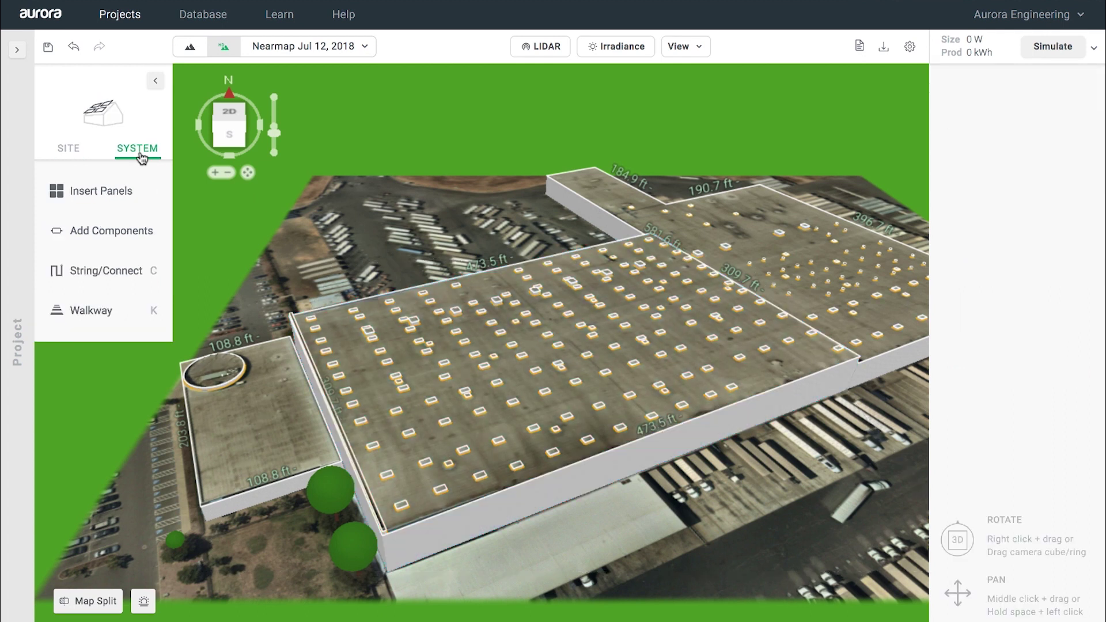
pyautogui.click(117, 197)
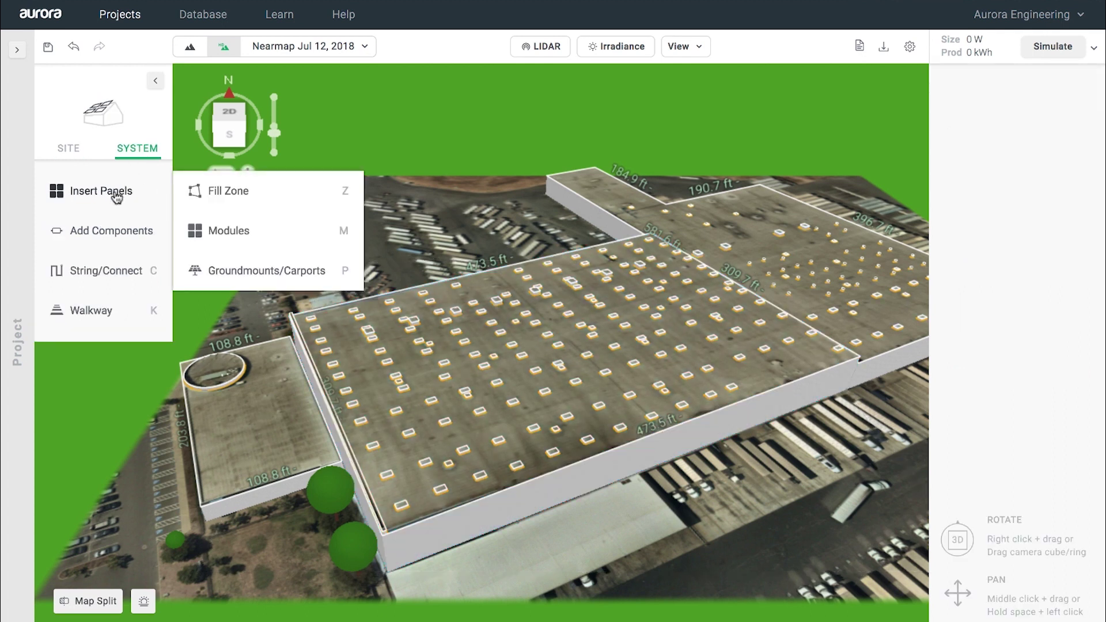
pyautogui.click(234, 194)
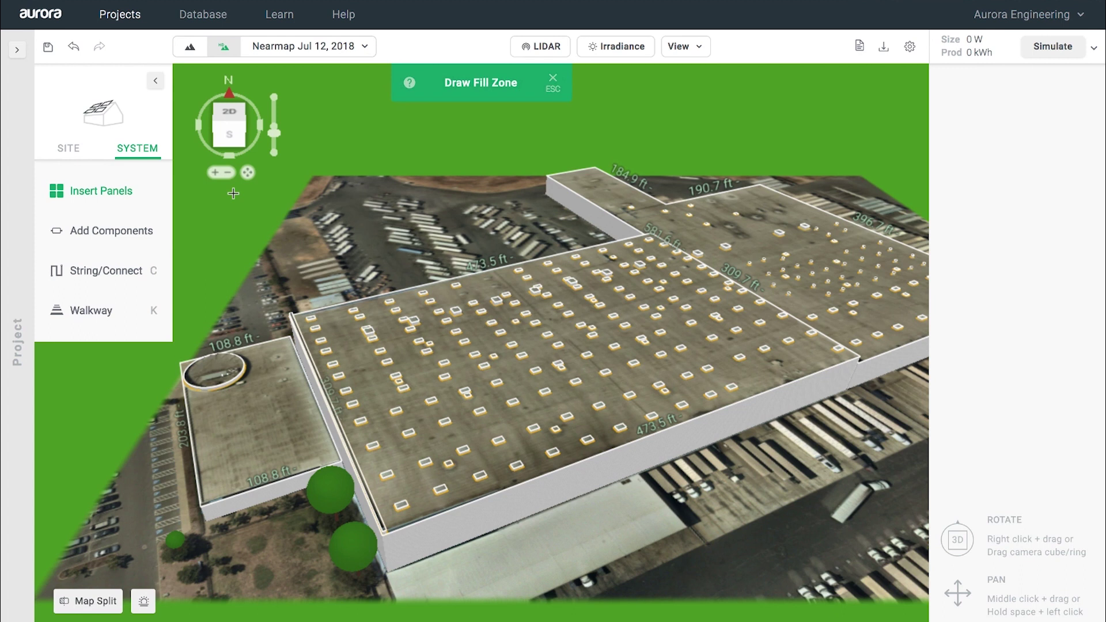
# Step: Fill the main roof with Helix Single Tilt panels: 3,465 SPR-E20-435-COM modules, 1.51 MW
pyautogui.click(532, 343)
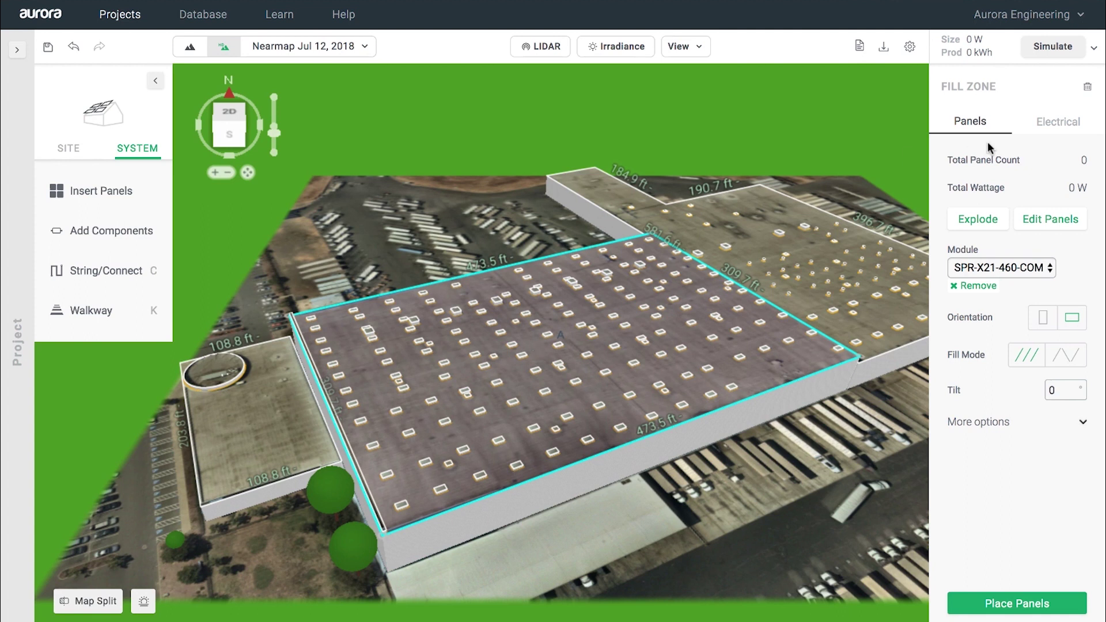
pyautogui.click(1051, 268)
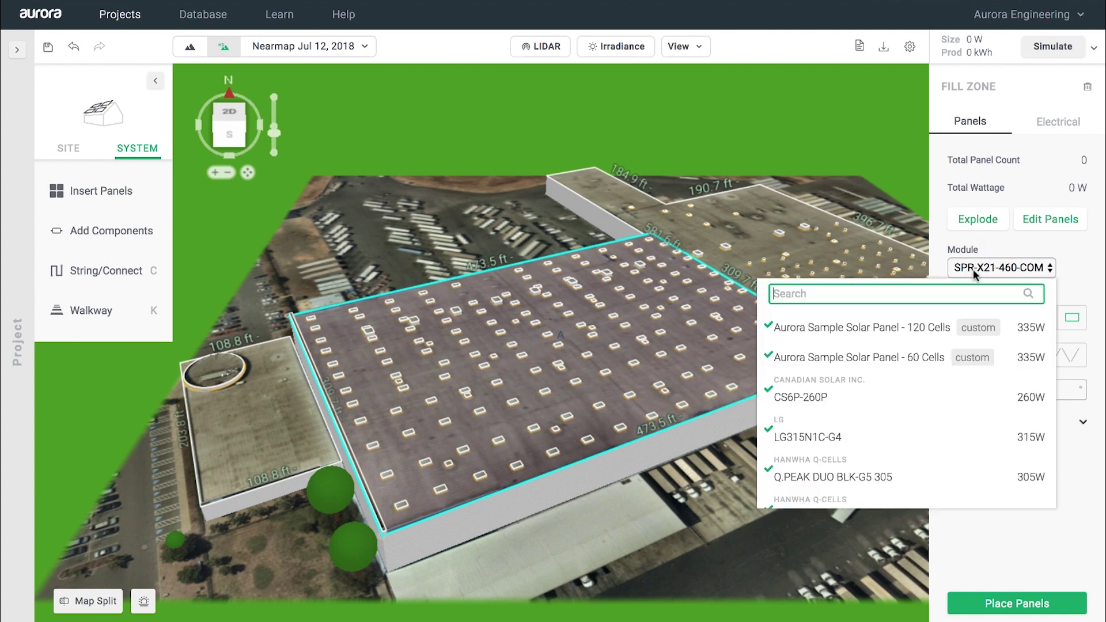
pyautogui.click(1055, 269)
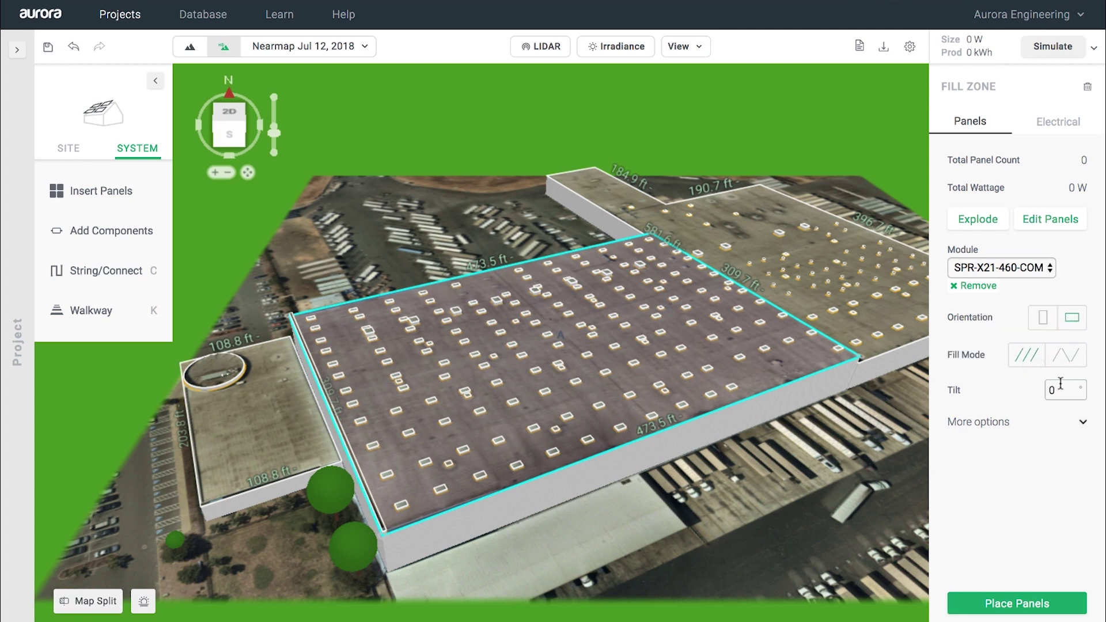
pyautogui.click(1082, 426)
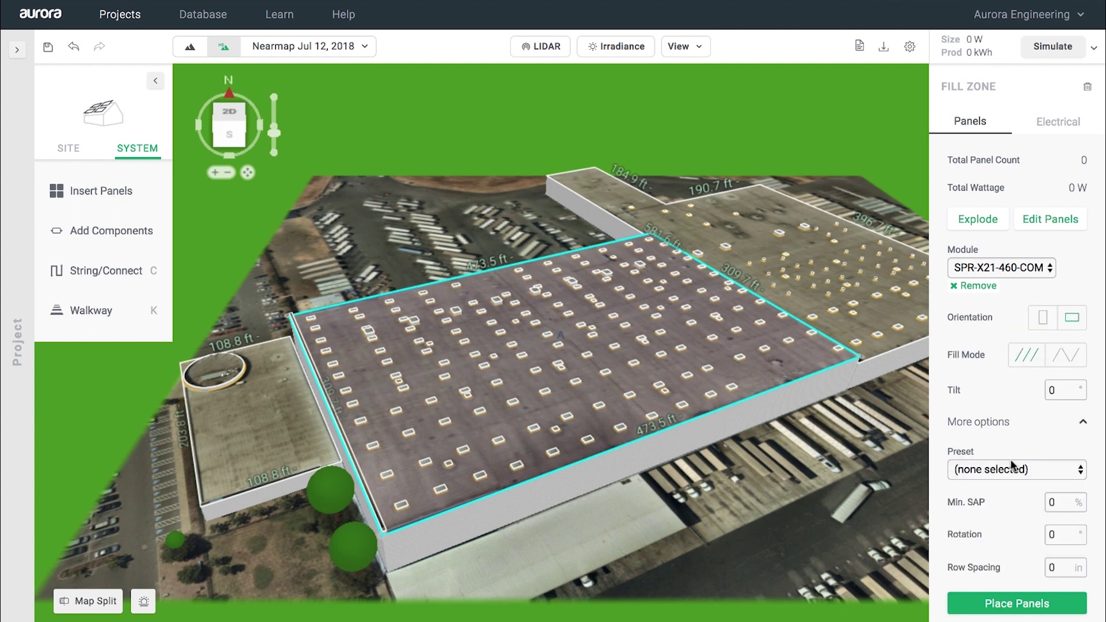
pyautogui.click(1008, 465)
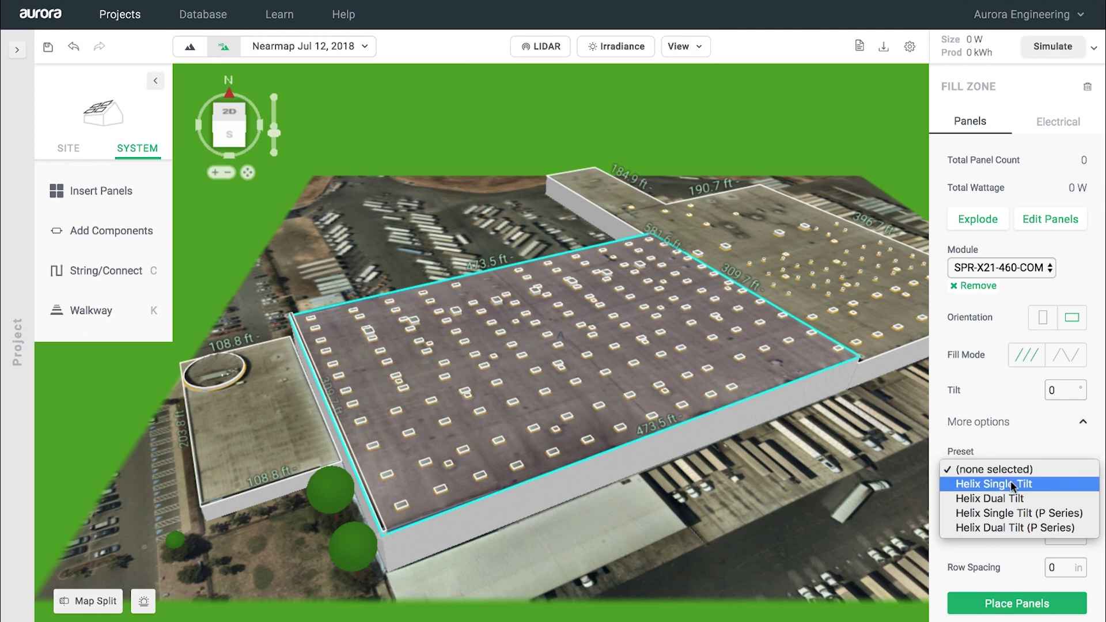
pyautogui.click(1011, 484)
pyautogui.click(1003, 610)
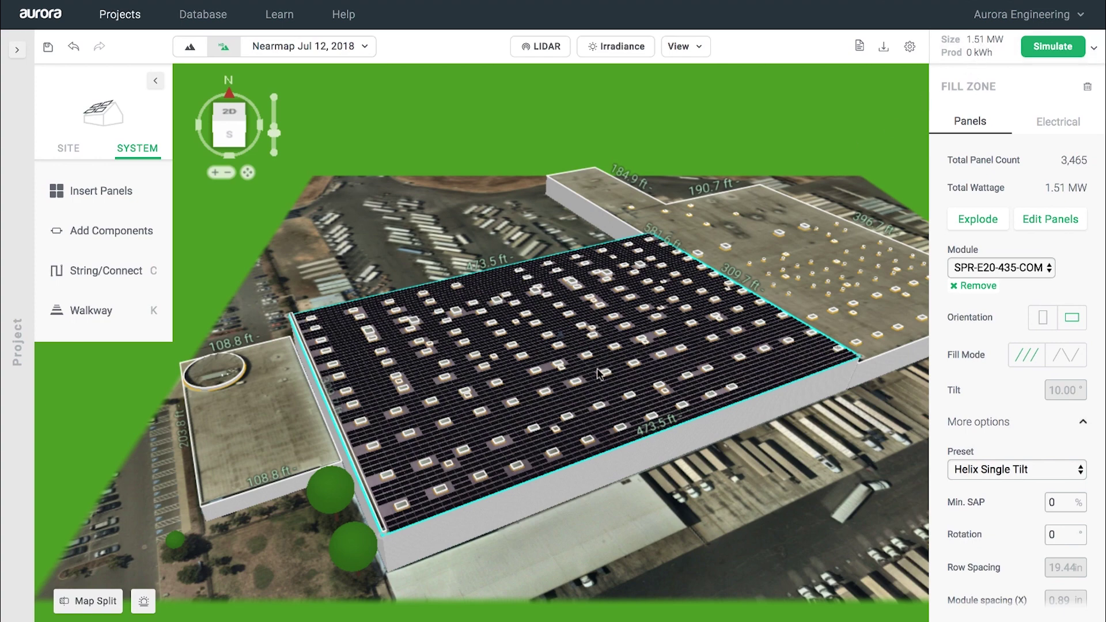
pyautogui.scroll(10, 599, 373)
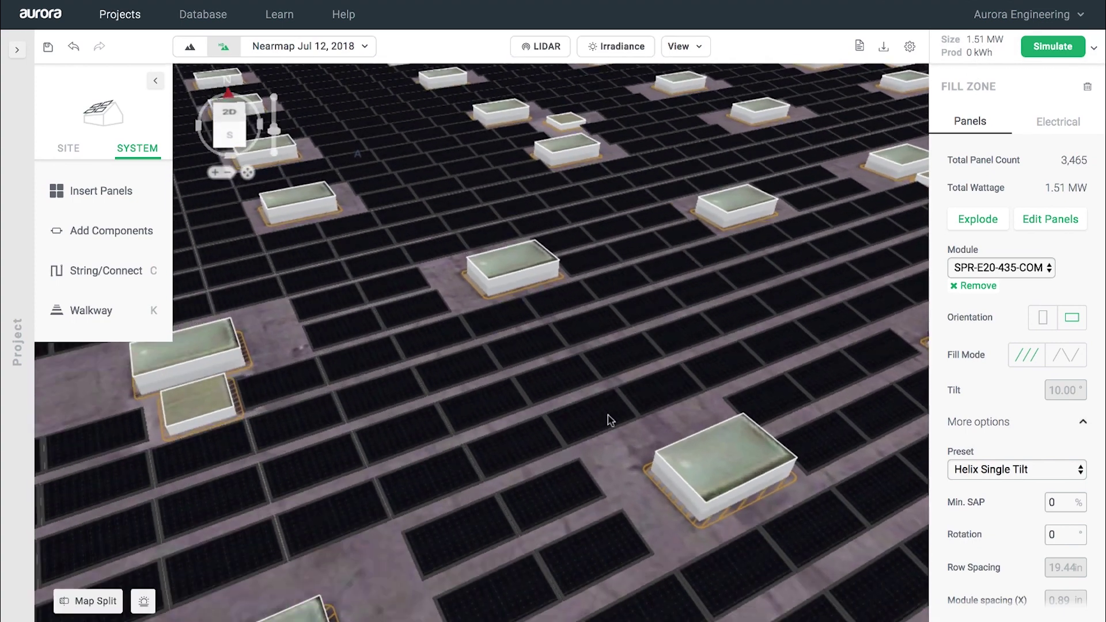
pyautogui.moveTo(611, 420); pyautogui.dragTo(572, 416, button='right')
pyautogui.scroll(-5, 573, 420)
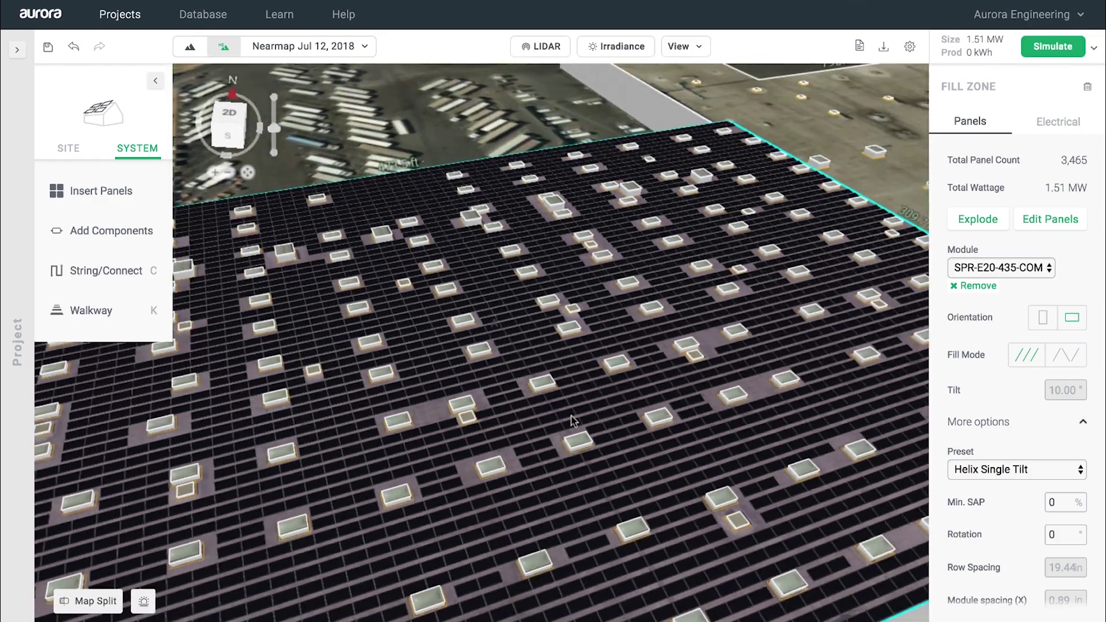
pyautogui.scroll(-5, 572, 421)
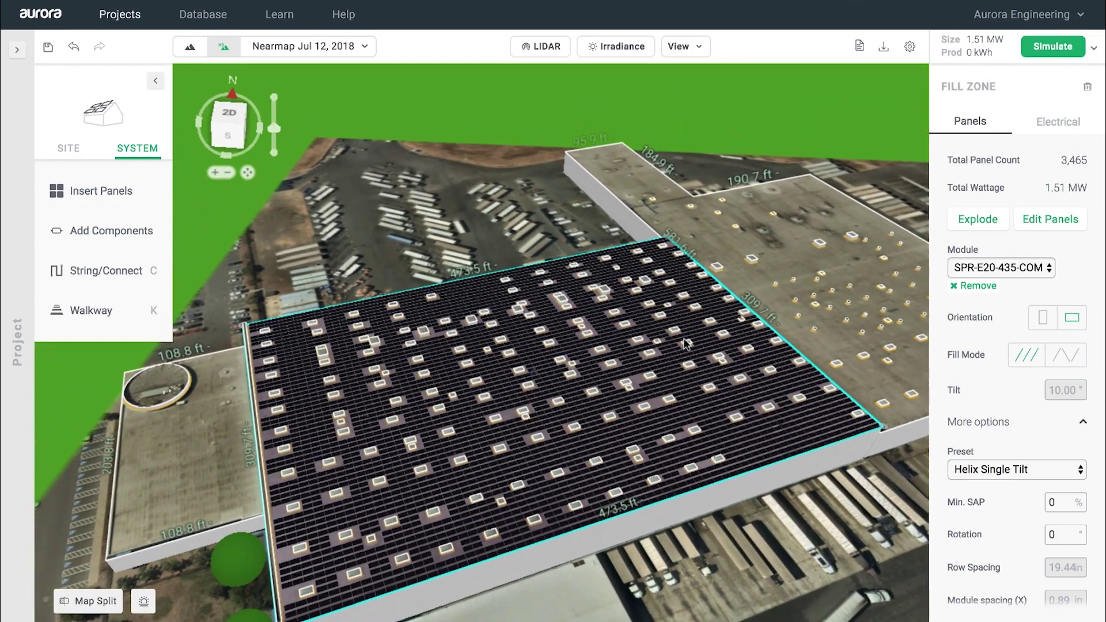
pyautogui.click(1055, 128)
# Step: Choose STP 24000TL-US-10 and STP 20000TL-US-10 as the first two inverter options
pyautogui.click(974, 180)
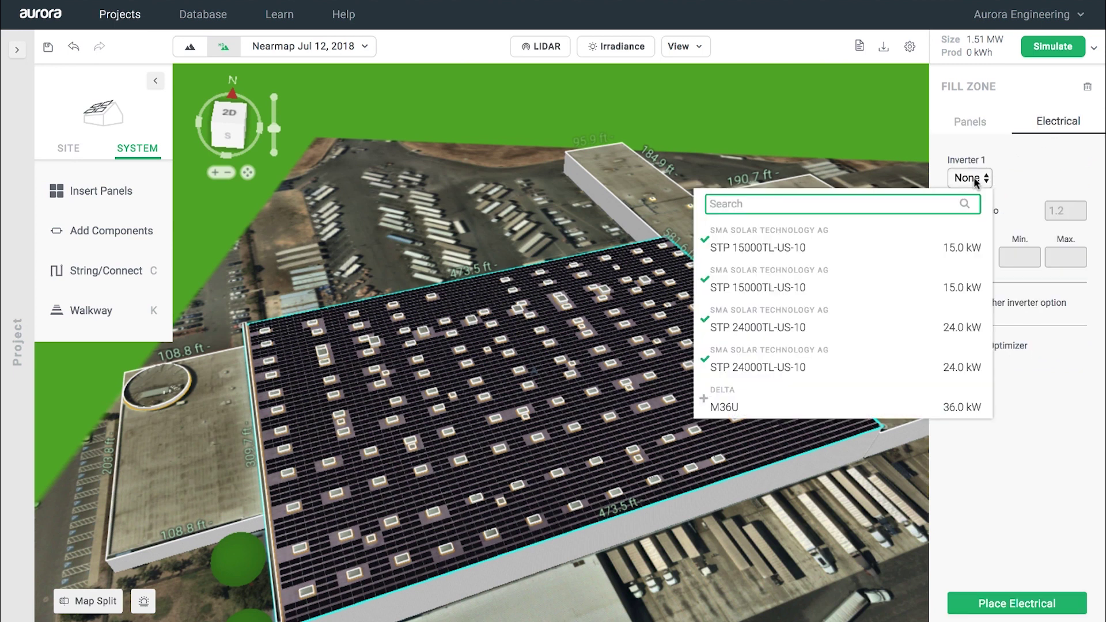
pyautogui.scroll(-1, 870, 325)
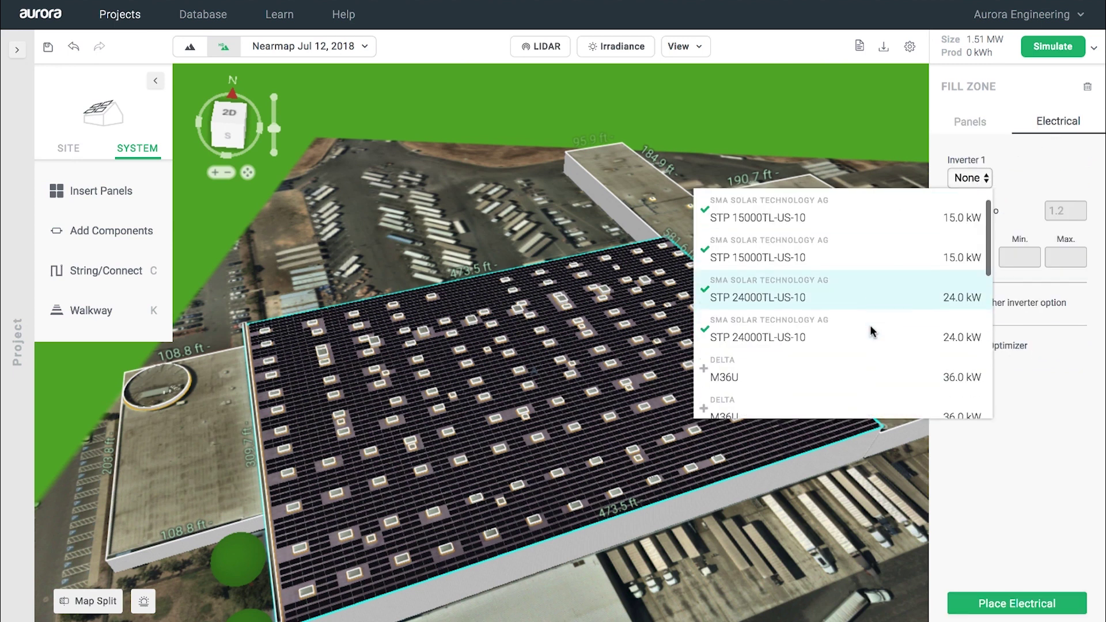
pyautogui.click(838, 341)
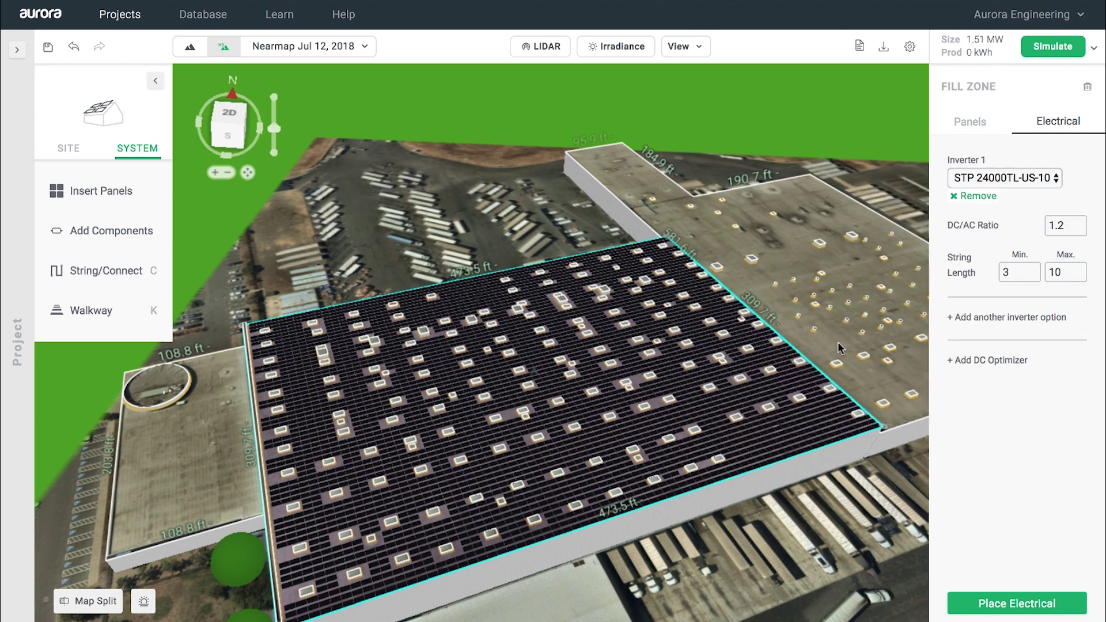
pyautogui.click(978, 320)
pyautogui.click(970, 335)
pyautogui.scroll(-1, 814, 477)
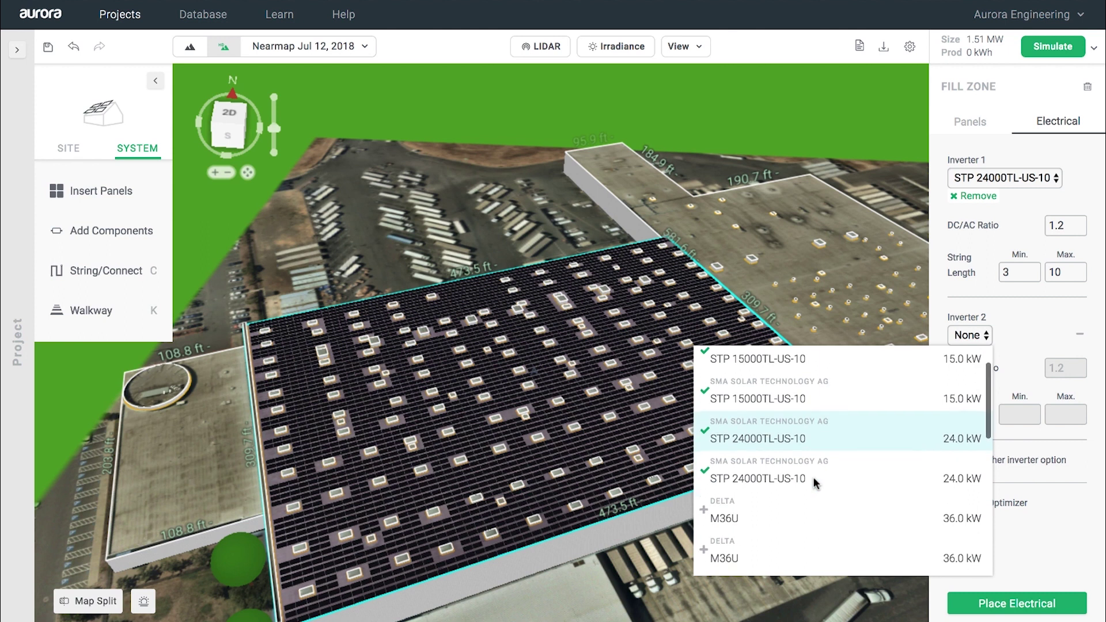
pyautogui.scroll(-5, 814, 477)
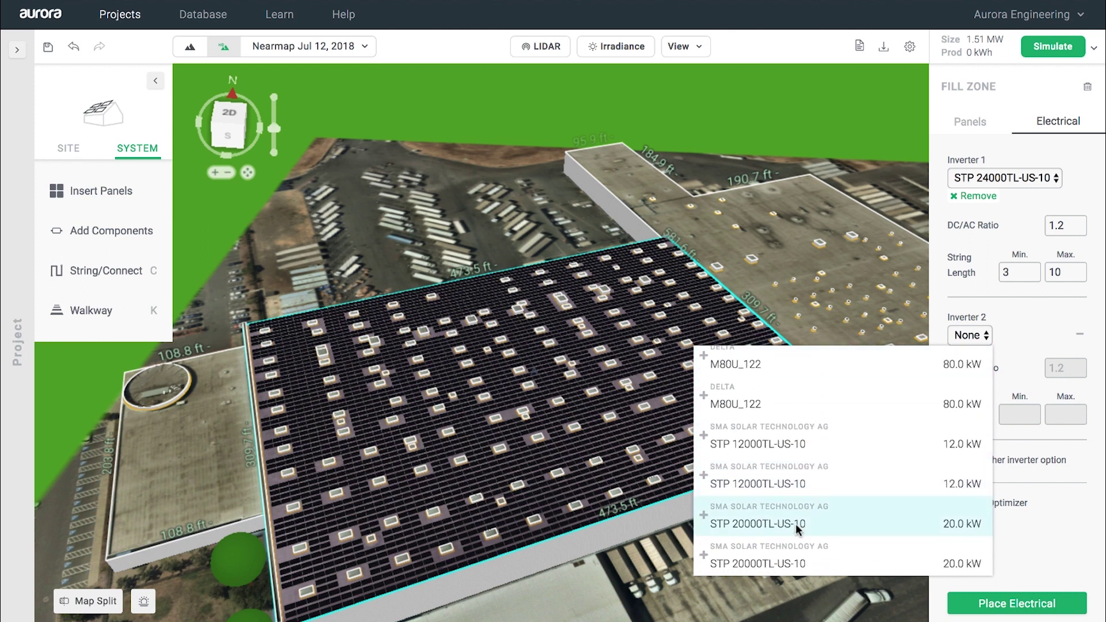
pyautogui.click(796, 524)
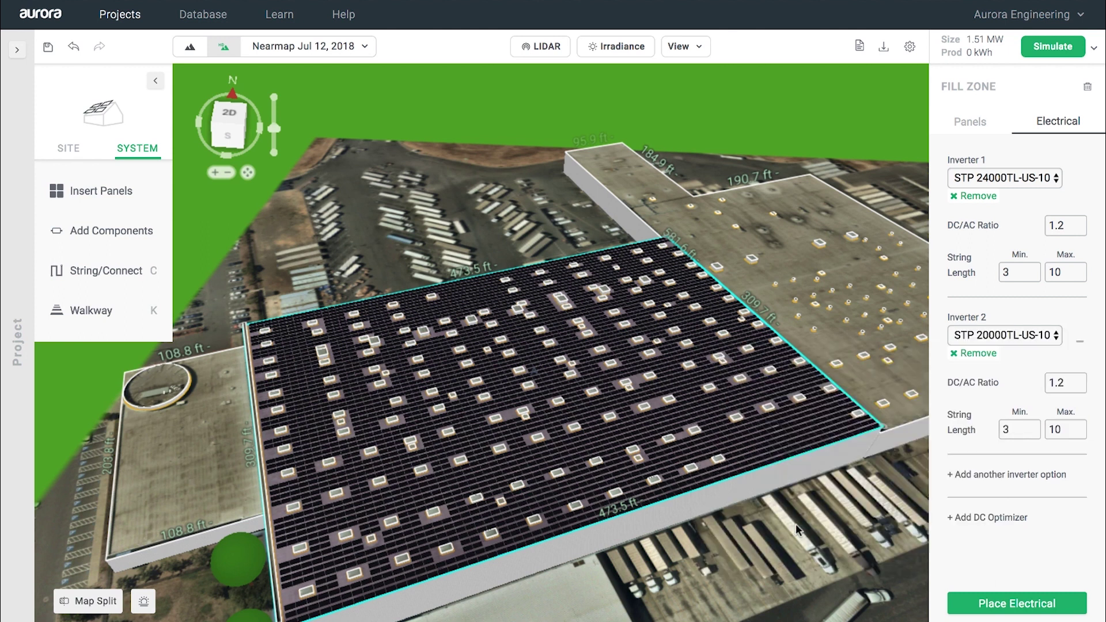
# Step: Add STP 15000TL-US-10 as the third inverter and auto-string the roof panels
pyautogui.click(985, 478)
pyautogui.click(969, 491)
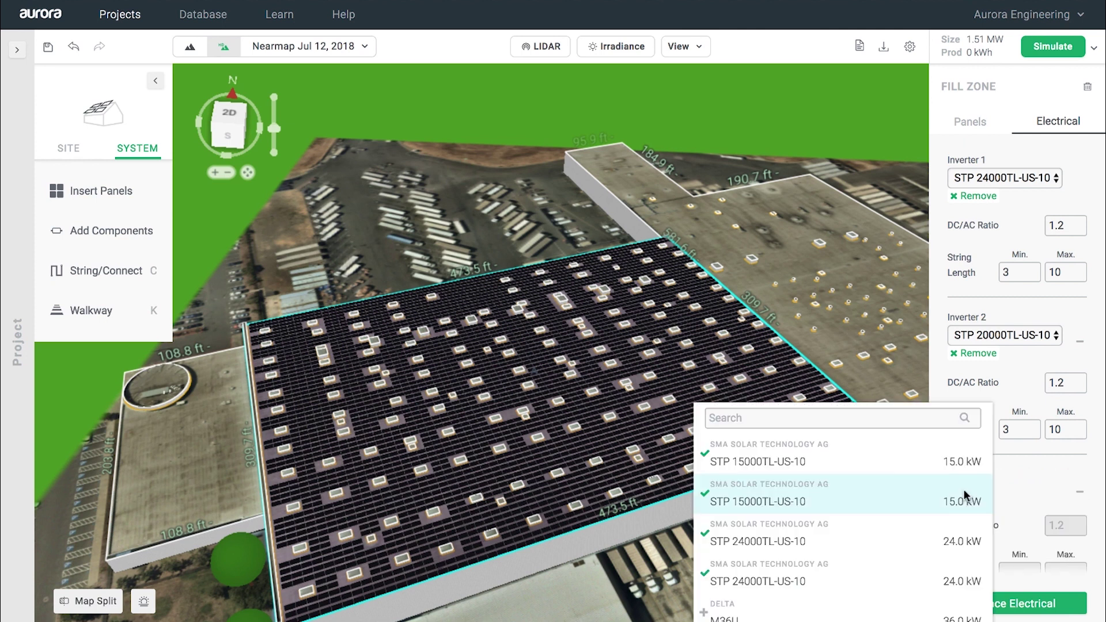
pyautogui.click(808, 477)
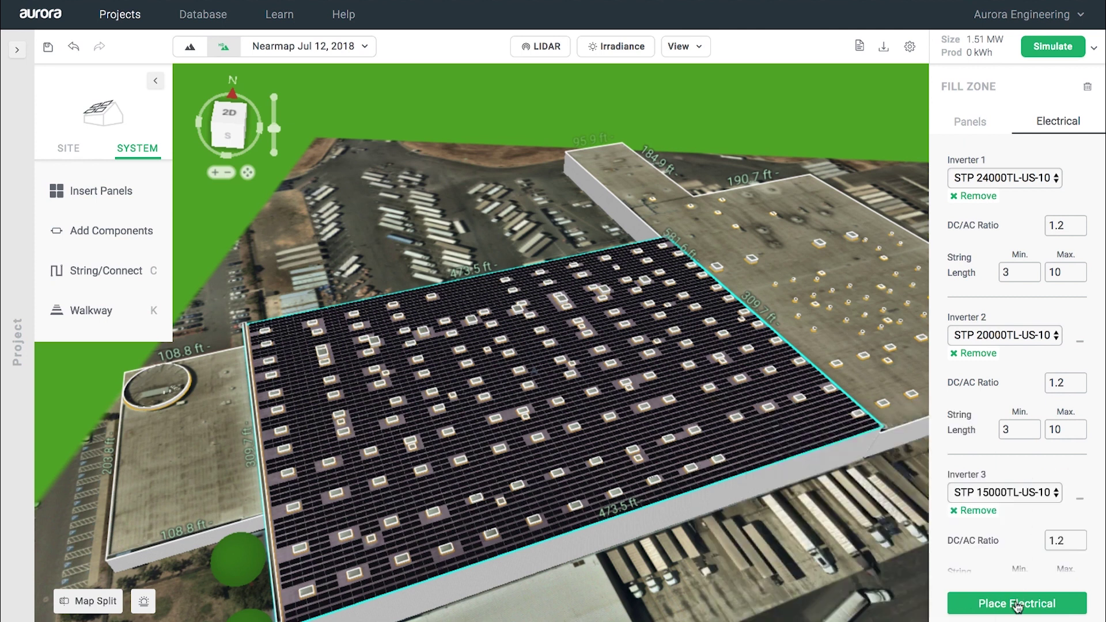
pyautogui.scroll(-1, 1010, 534)
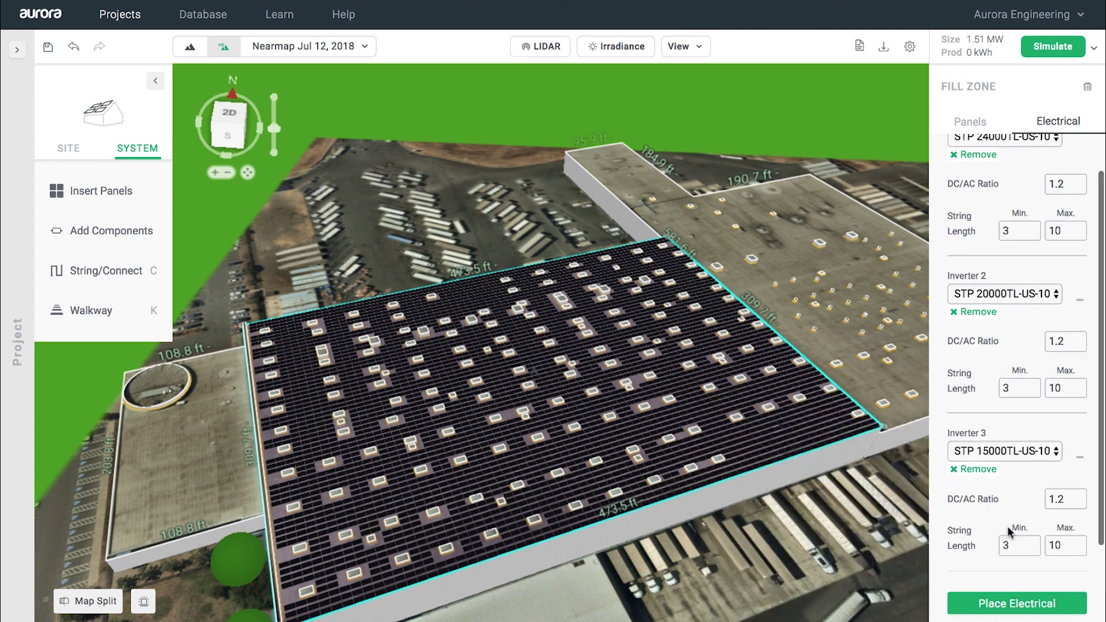
pyautogui.click(1003, 615)
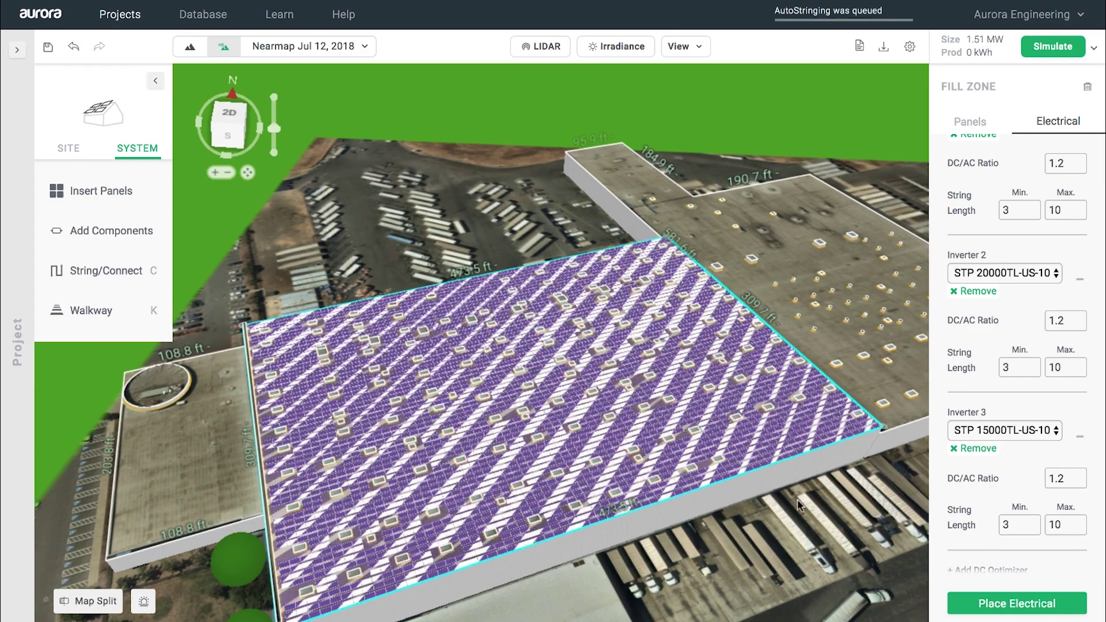
pyautogui.click(229, 113)
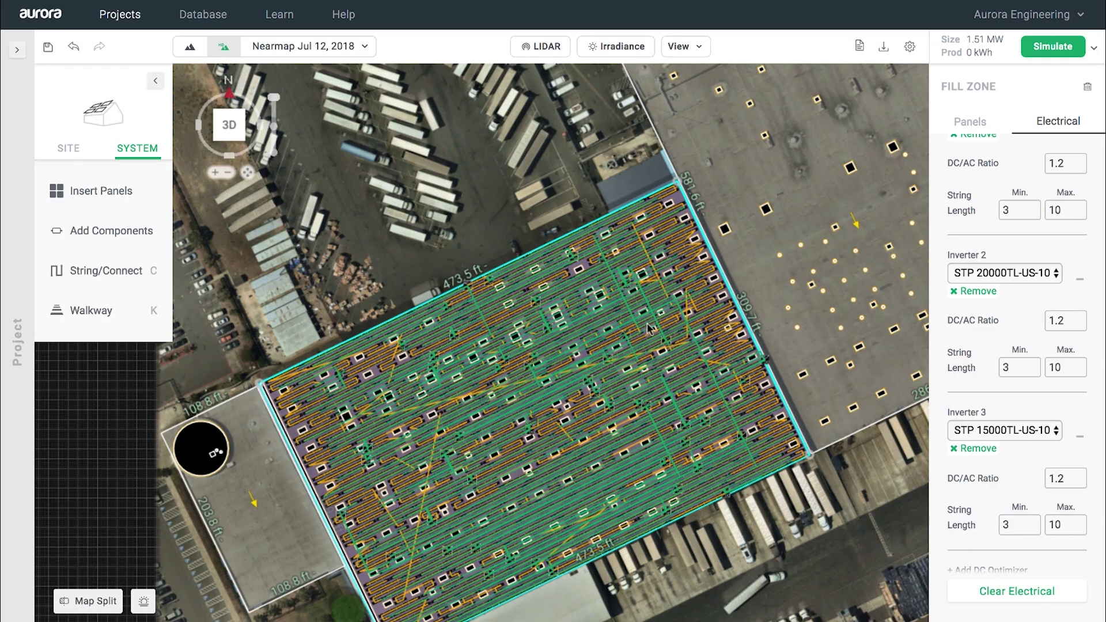
pyautogui.moveTo(278, 144); pyautogui.dragTo(288, 222)
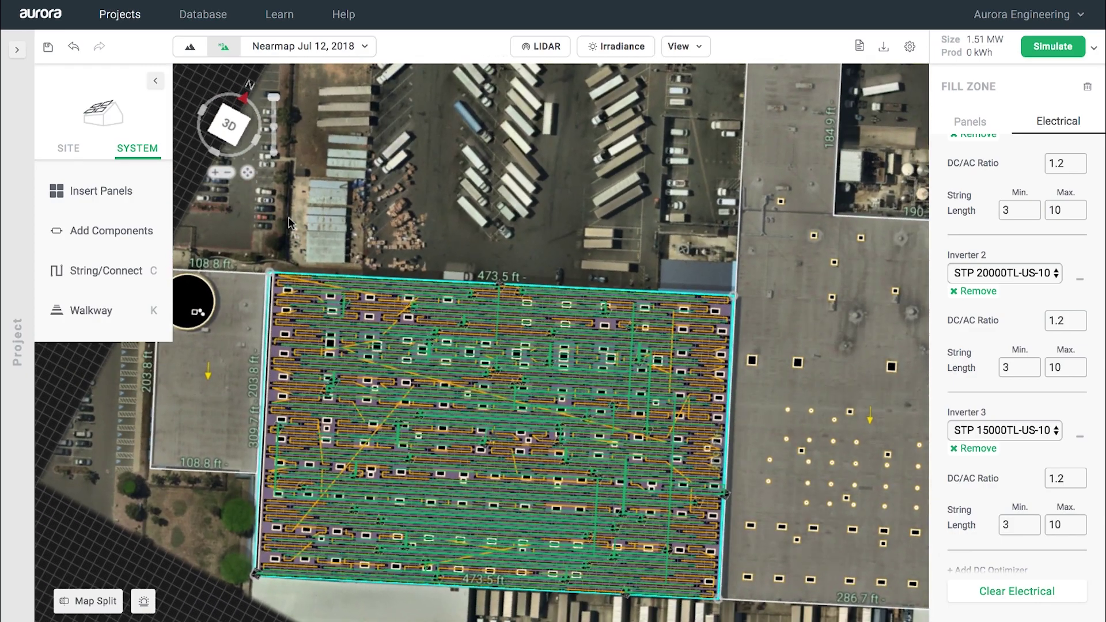
pyautogui.scroll(5, 677, 298)
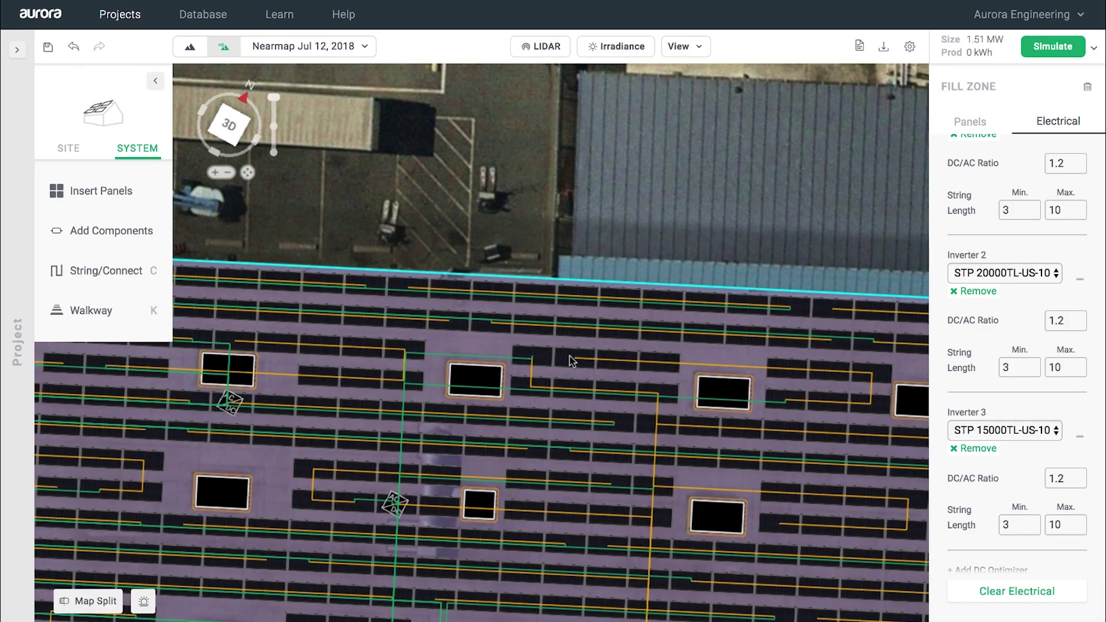
pyautogui.scroll(-5, 571, 362)
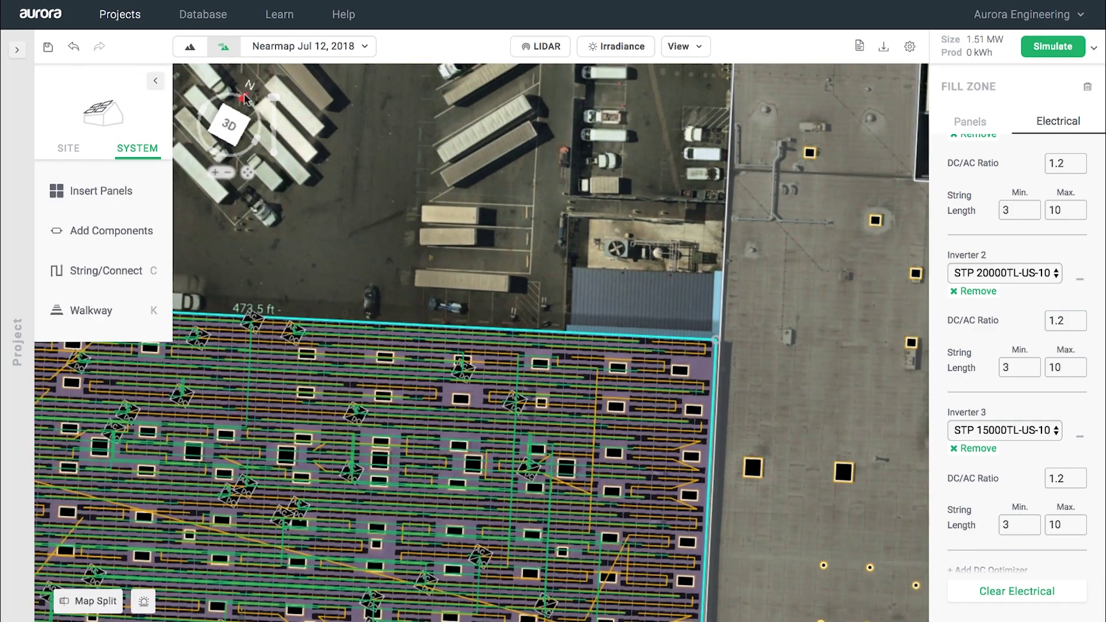
pyautogui.scroll(3, 384, 346)
pyautogui.scroll(-3, 383, 346)
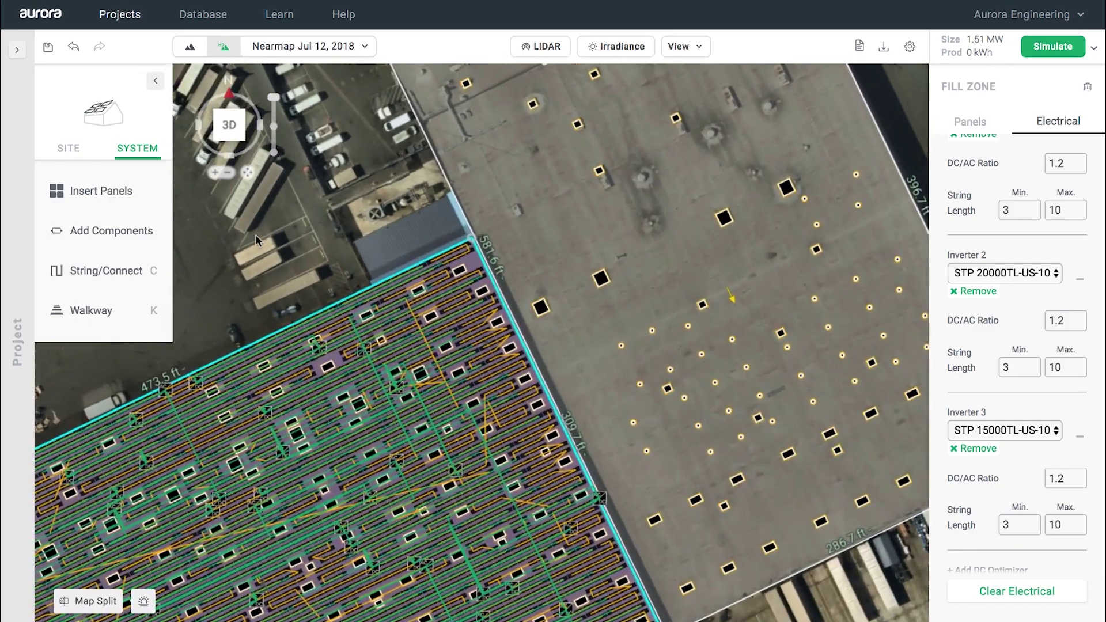
pyautogui.scroll(-2, 569, 366)
pyautogui.click(128, 194)
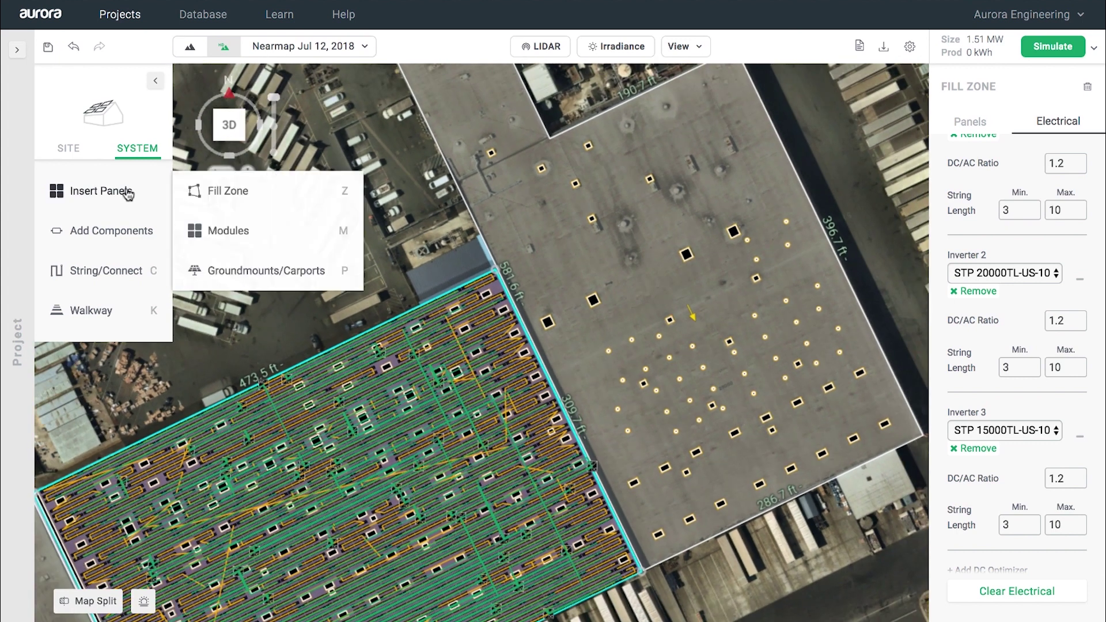
pyautogui.click(222, 191)
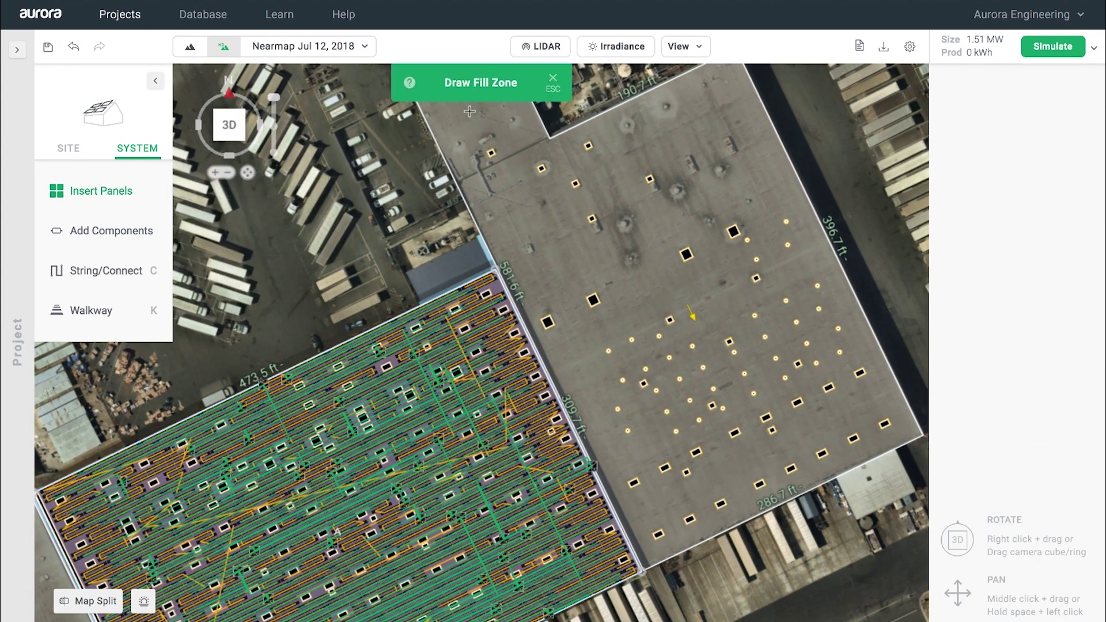
pyautogui.click(600, 380)
pyautogui.click(646, 478)
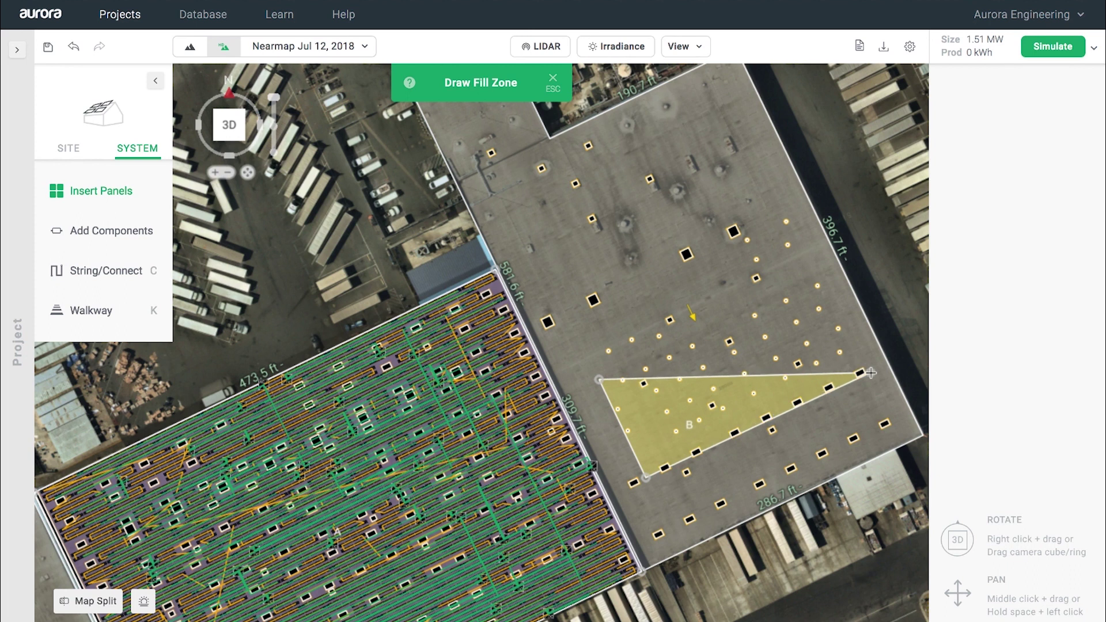
pyautogui.click(871, 372)
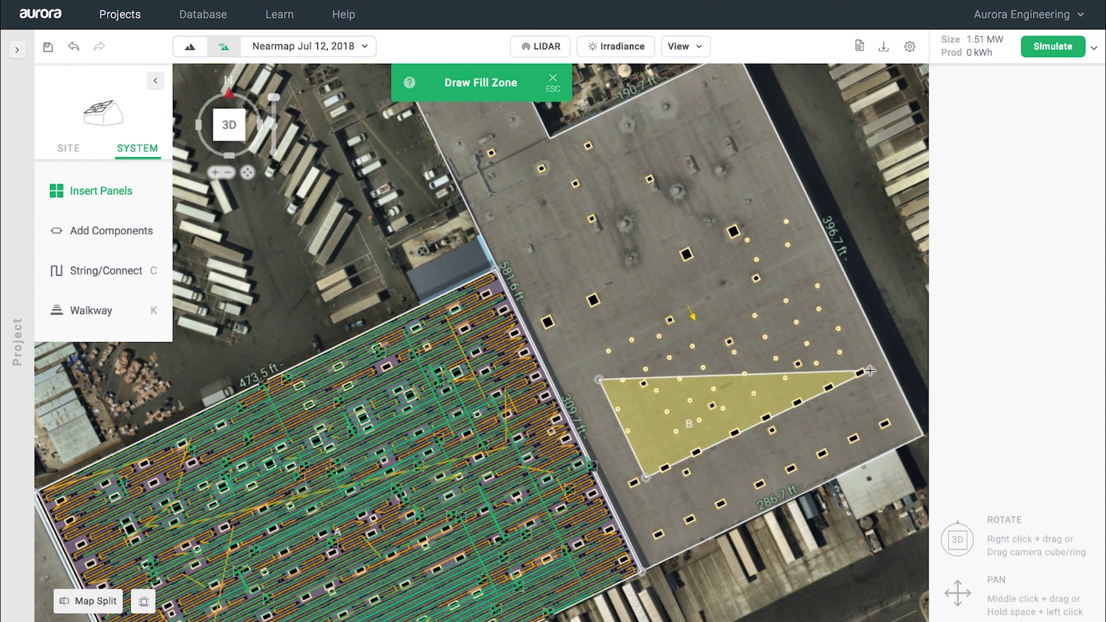
pyautogui.click(821, 271)
pyautogui.click(599, 380)
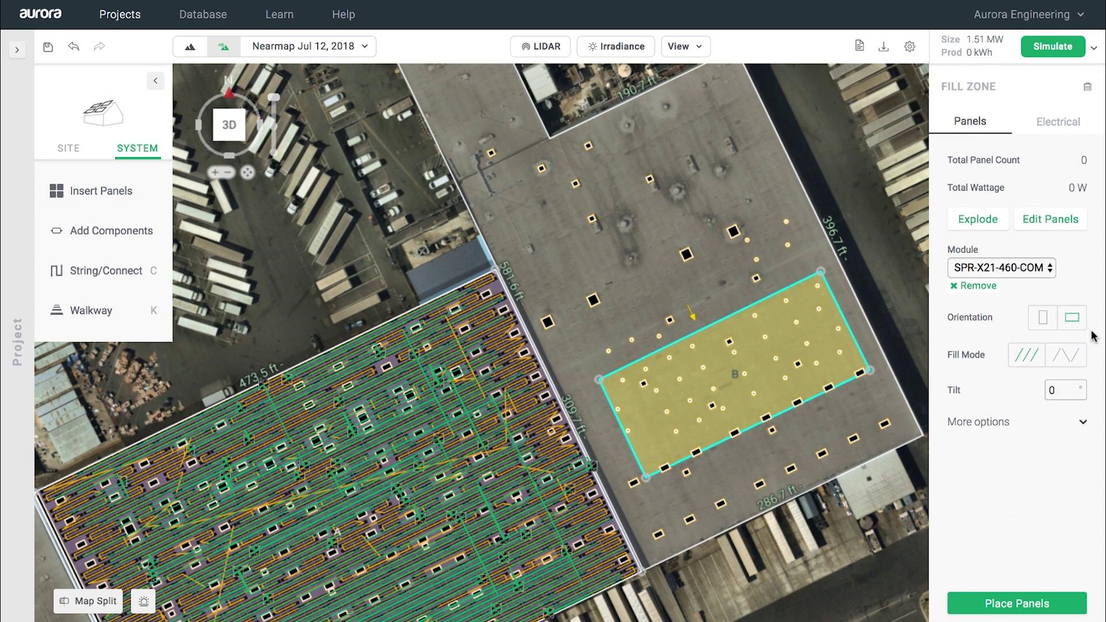
pyautogui.click(1058, 426)
pyautogui.click(989, 475)
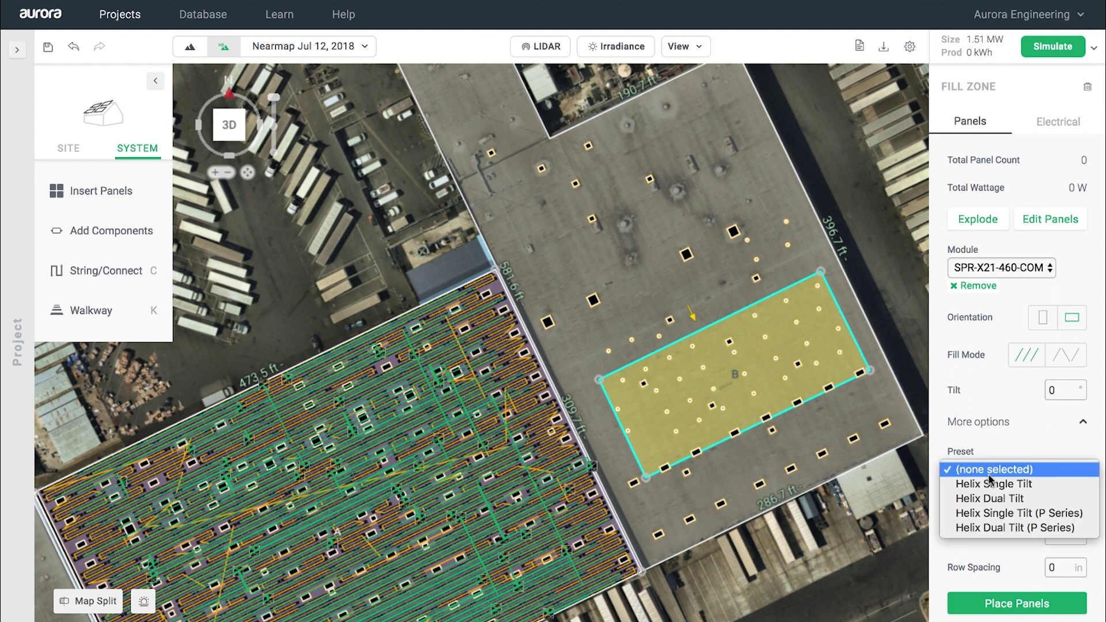
pyautogui.click(990, 499)
pyautogui.click(1066, 502)
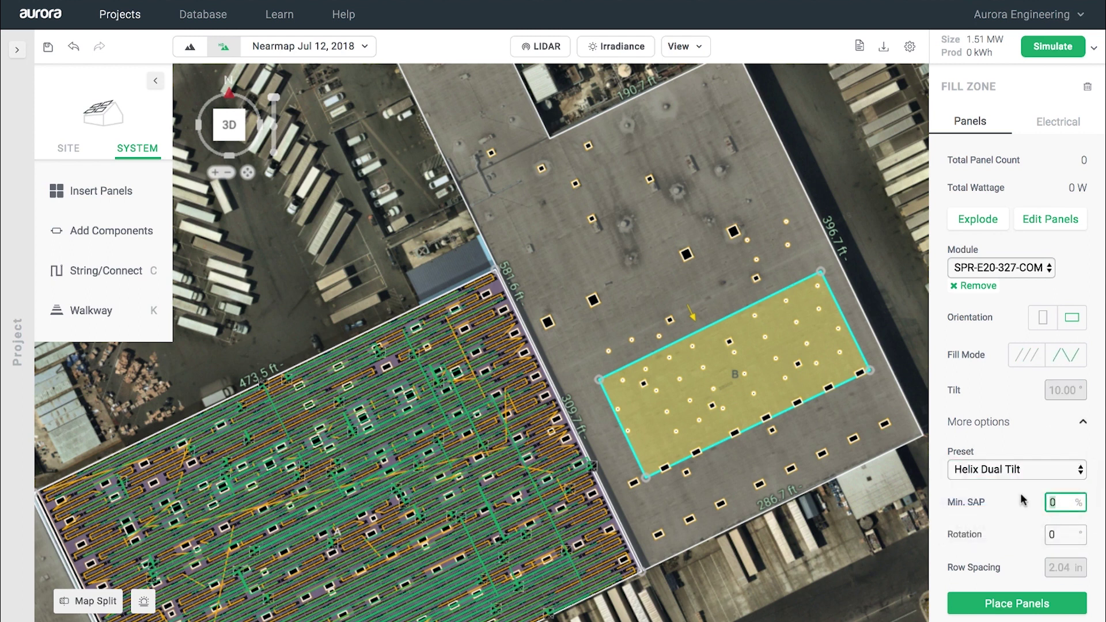
pyautogui.click(1057, 534)
pyautogui.write('90')
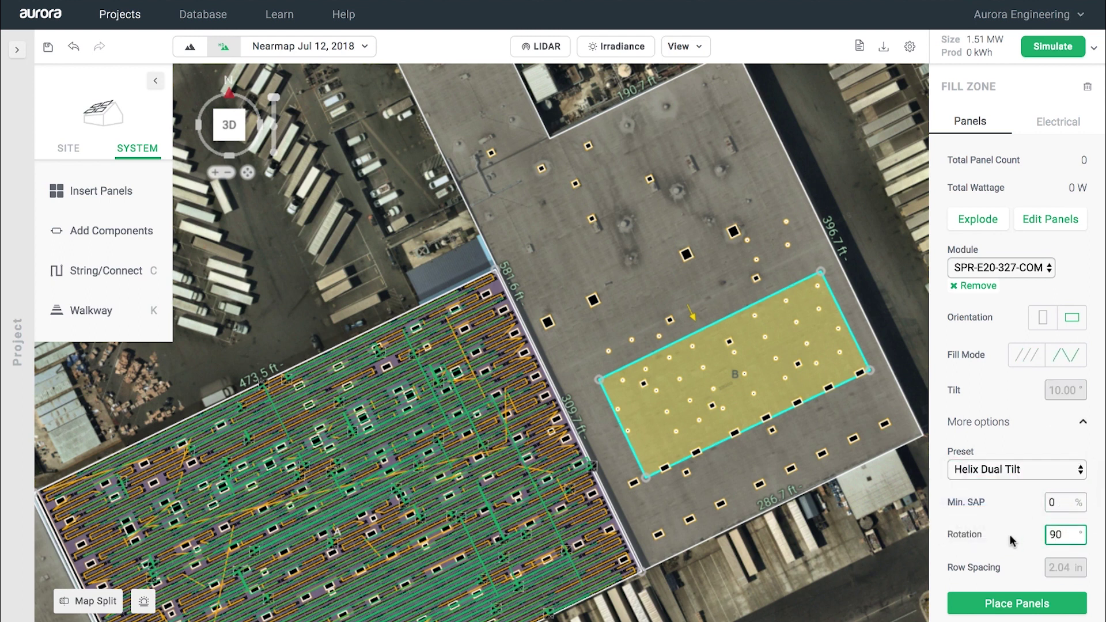
pyautogui.click(1002, 267)
pyautogui.click(978, 330)
pyautogui.click(1017, 603)
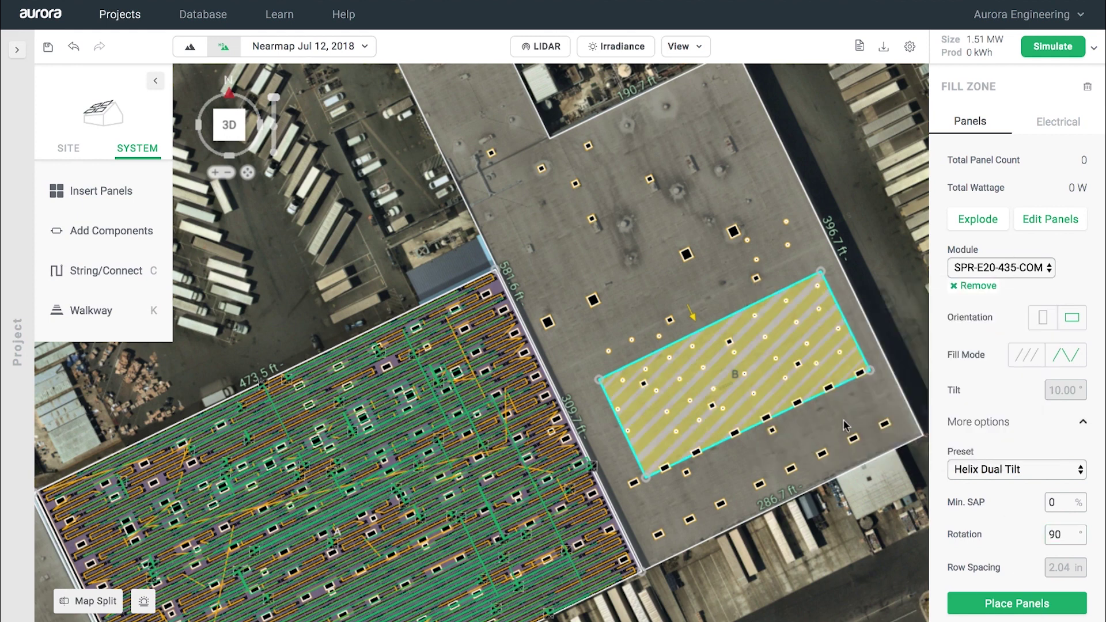
pyautogui.scroll(1, 842, 413)
pyautogui.scroll(5, 842, 413)
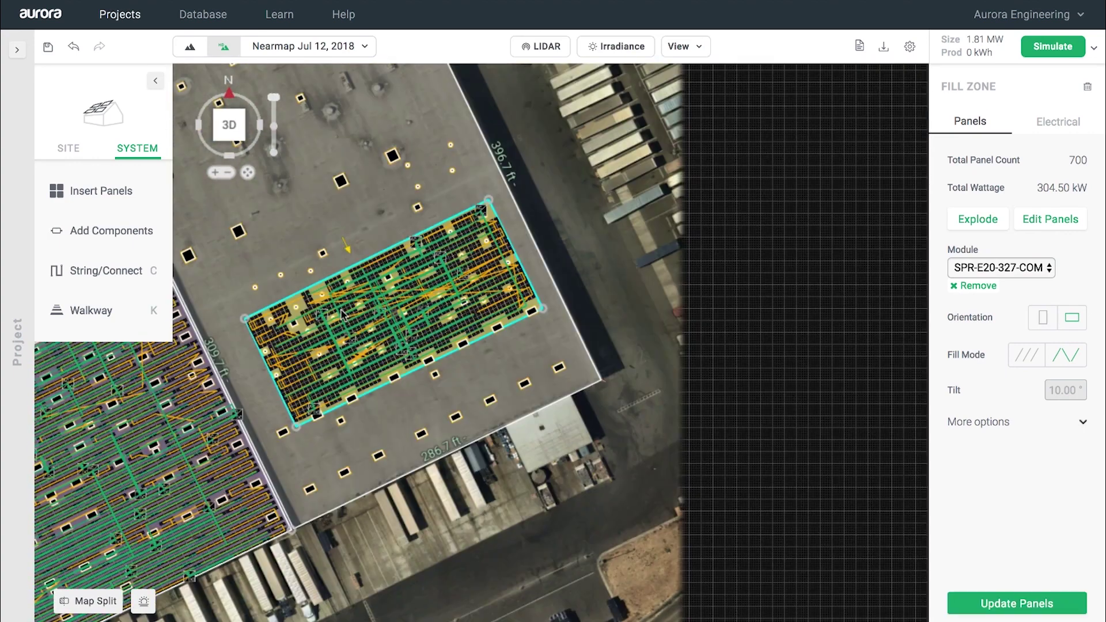
pyautogui.press('Delete')
pyautogui.moveTo(339, 313); pyautogui.dragTo(800, 242, button='middle')
pyautogui.scroll(-2, 800, 242)
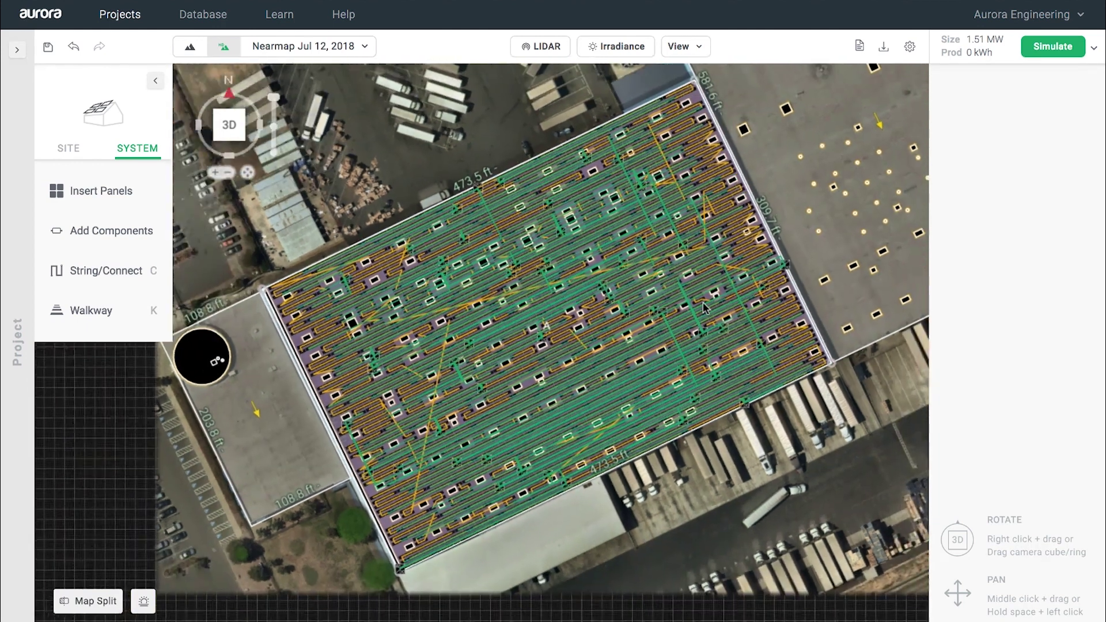
pyautogui.scroll(2, 684, 362)
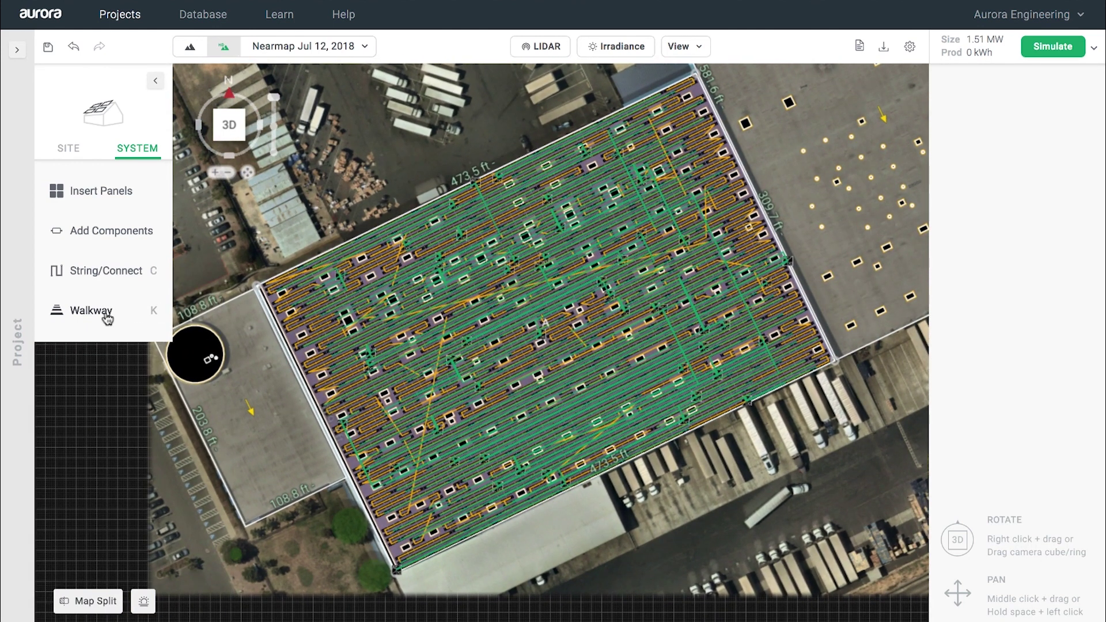
# Step: Start a 4 ft walkway with alternating 4 × 4 ft cutouts spaced 20 ft
pyautogui.click(107, 318)
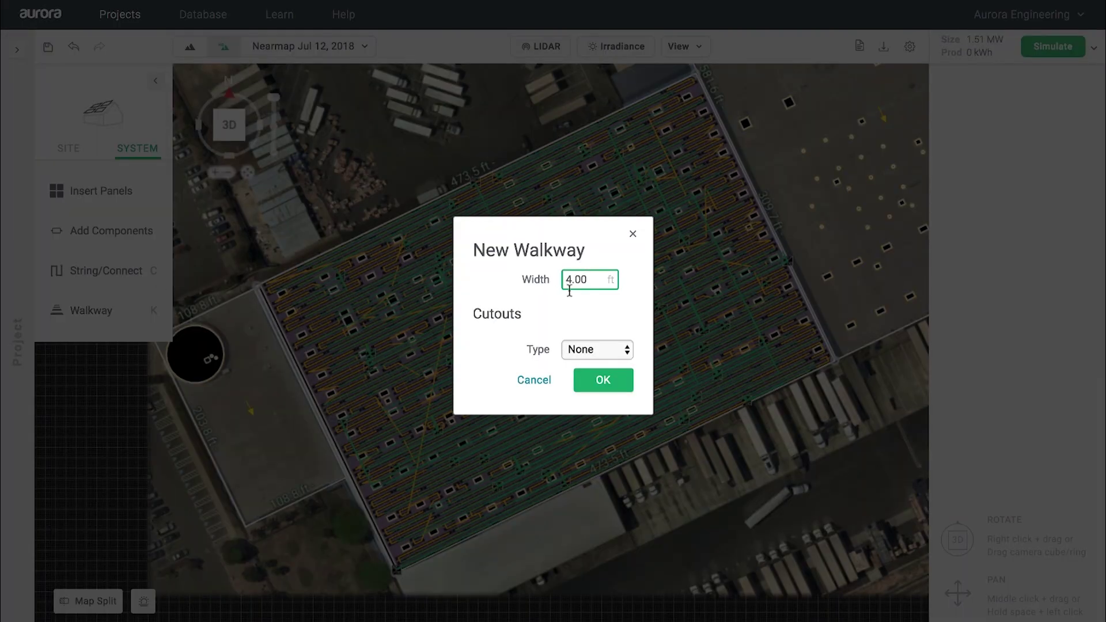
pyautogui.click(585, 352)
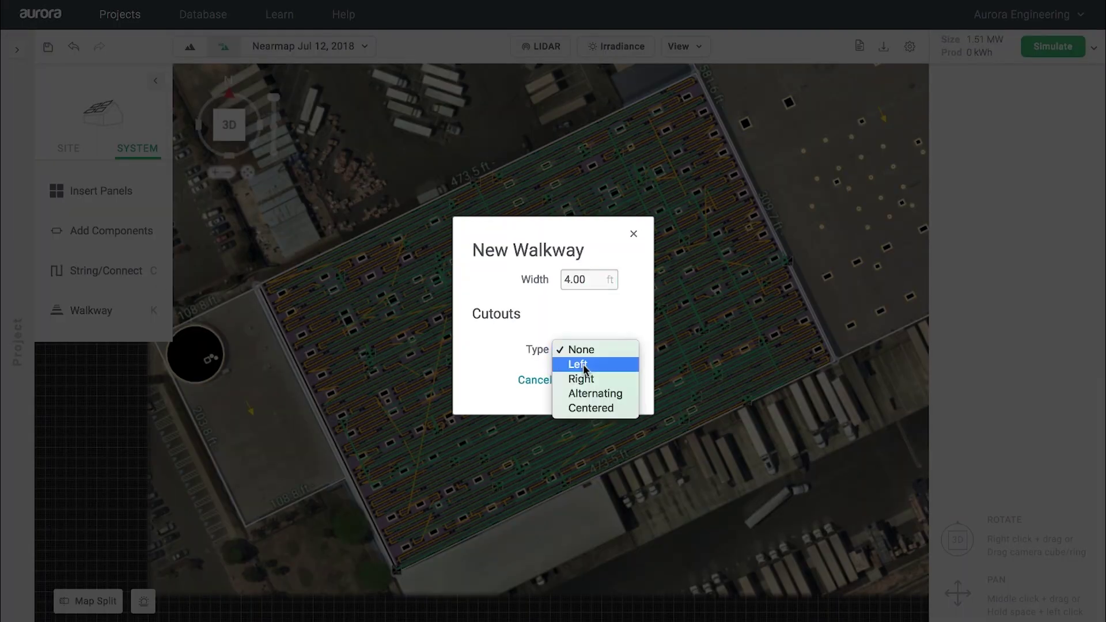
pyautogui.click(585, 396)
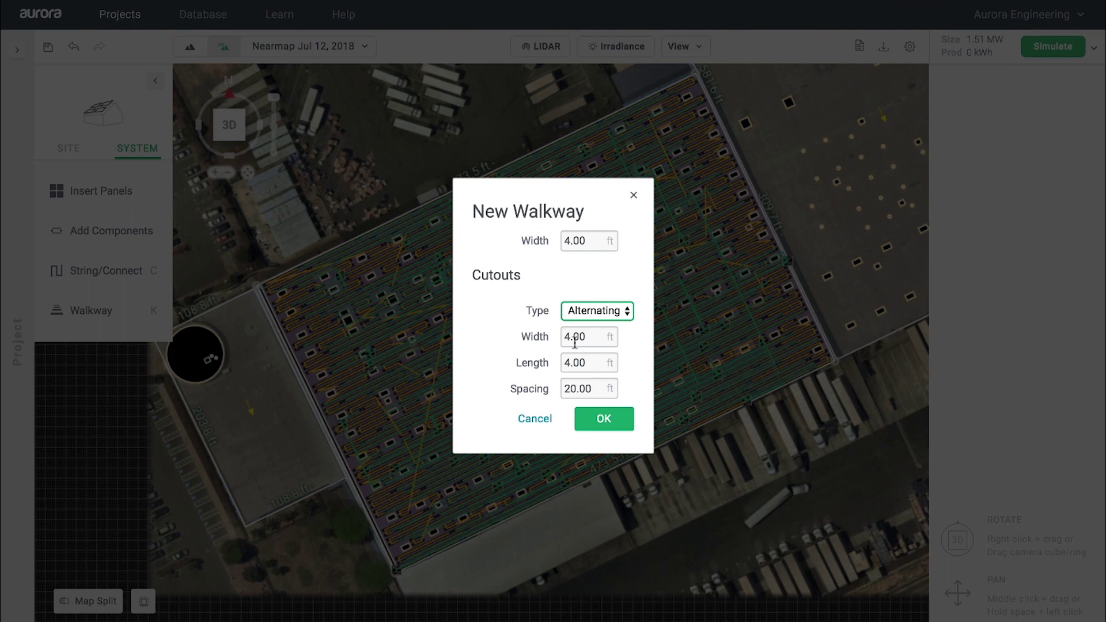
pyautogui.click(618, 425)
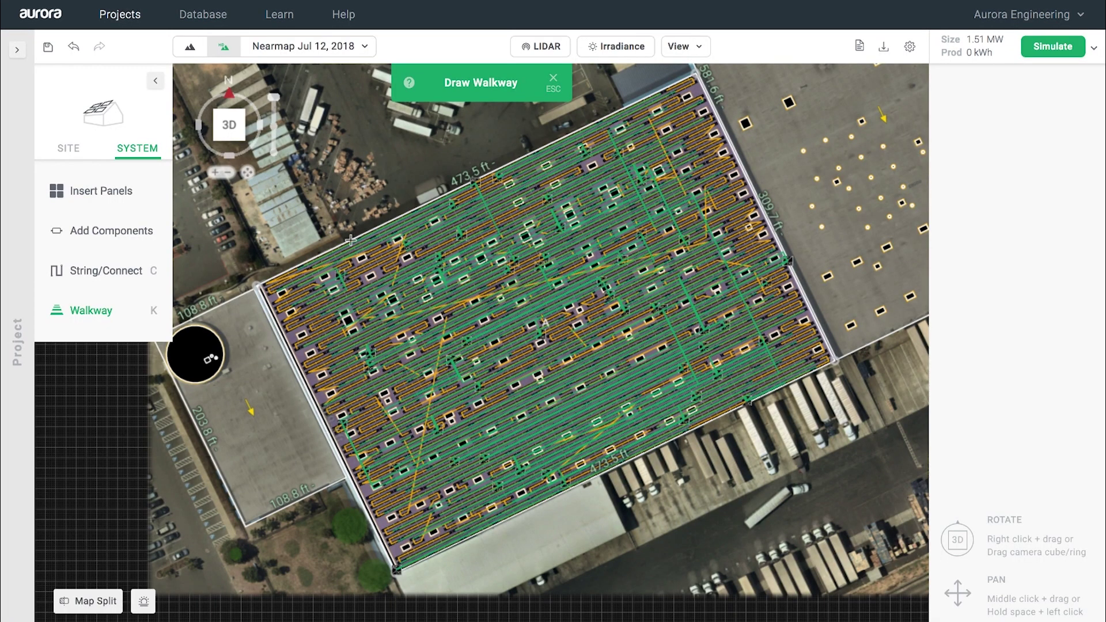
# Step: Draw walkways across the array from its lower edge to the top edge, then finish
pyautogui.click(367, 234)
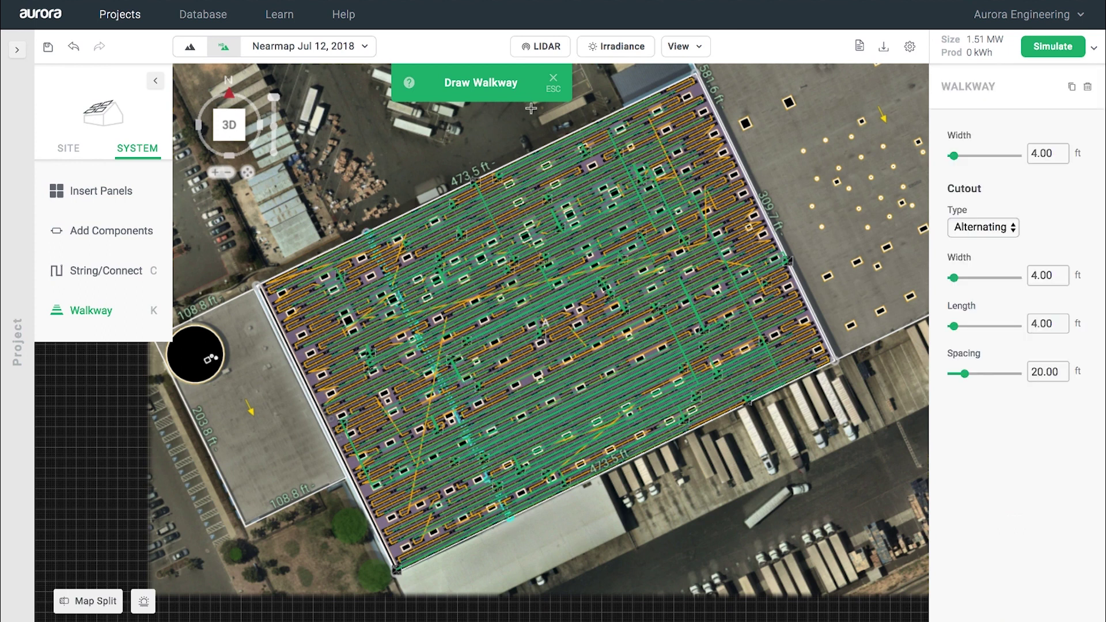
pyautogui.click(553, 142)
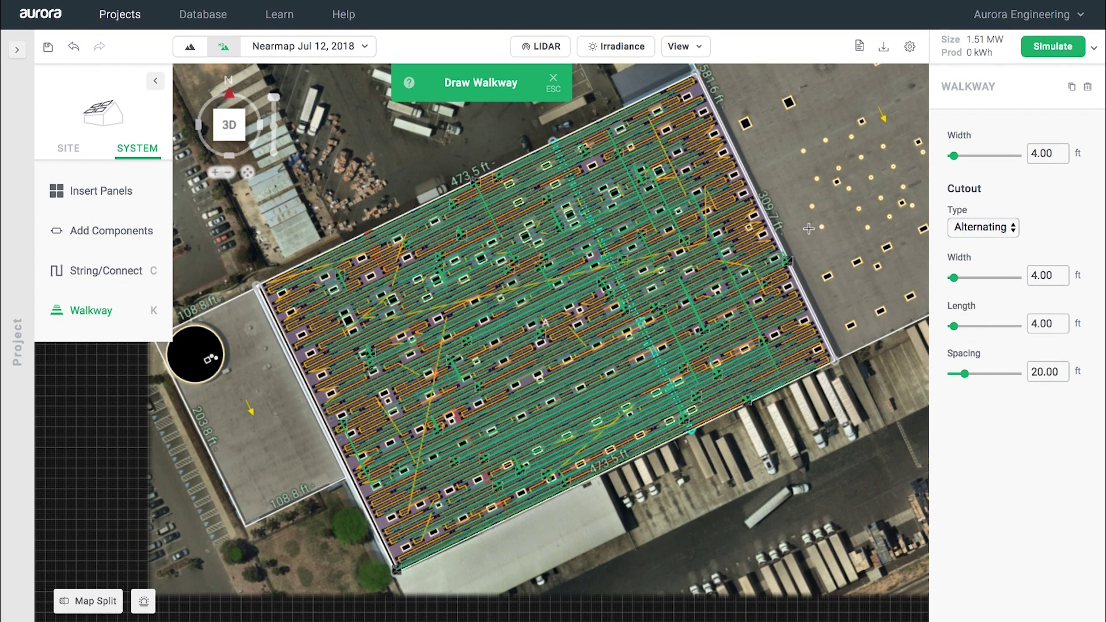
pyautogui.click(553, 79)
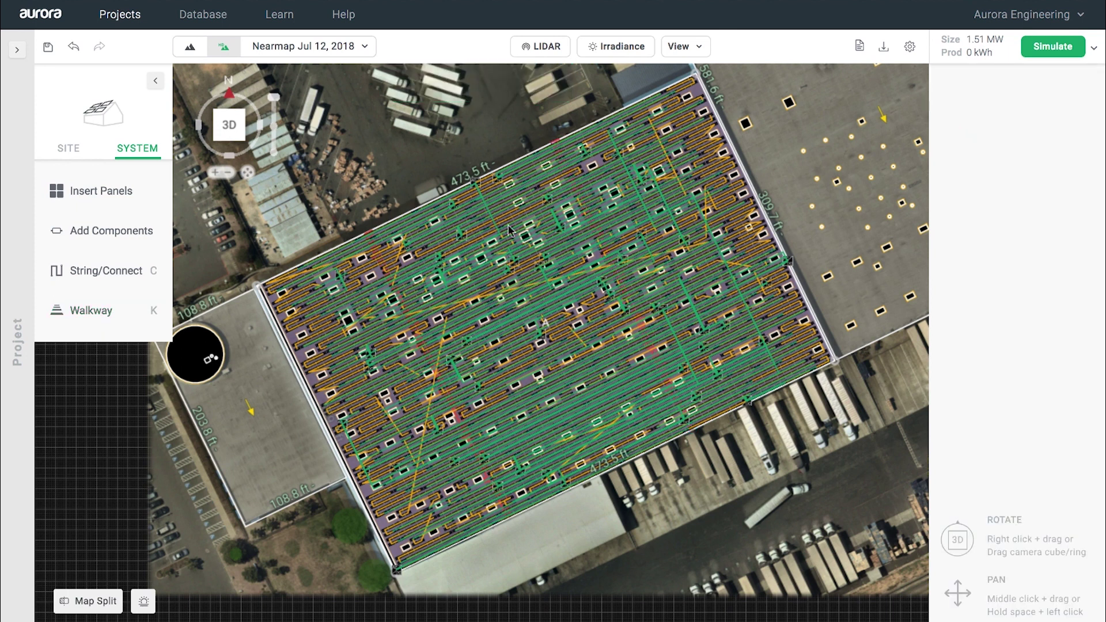
# Step: Refill the roof zone around the walkways (4,459 panels, 1.46 MW) and view it in 3D
pyautogui.click(530, 270)
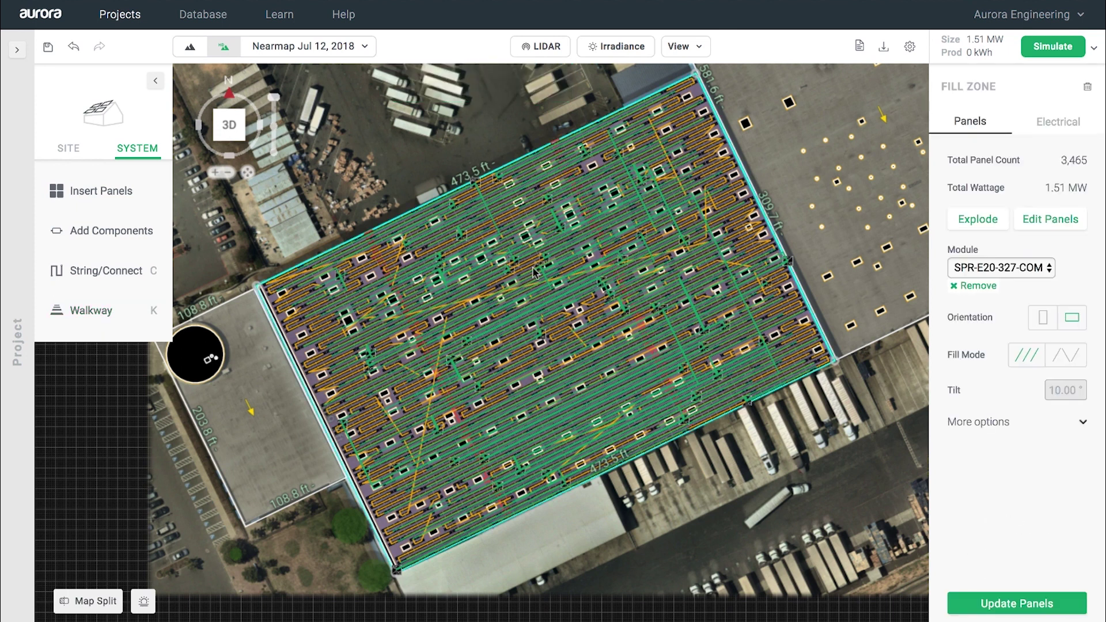
pyautogui.click(1017, 605)
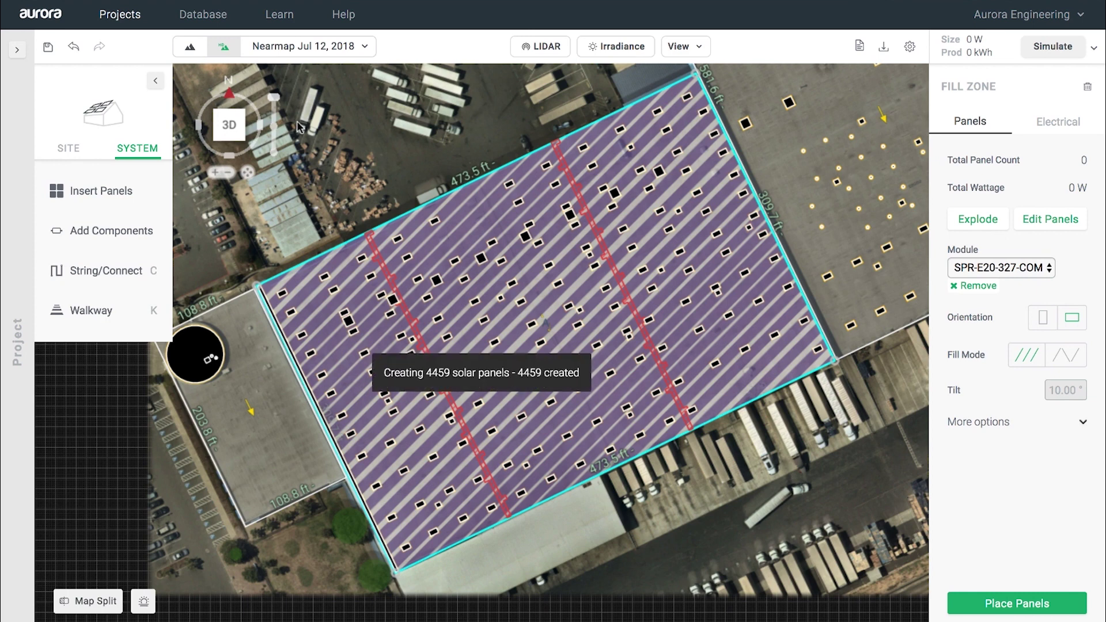
pyautogui.click(229, 126)
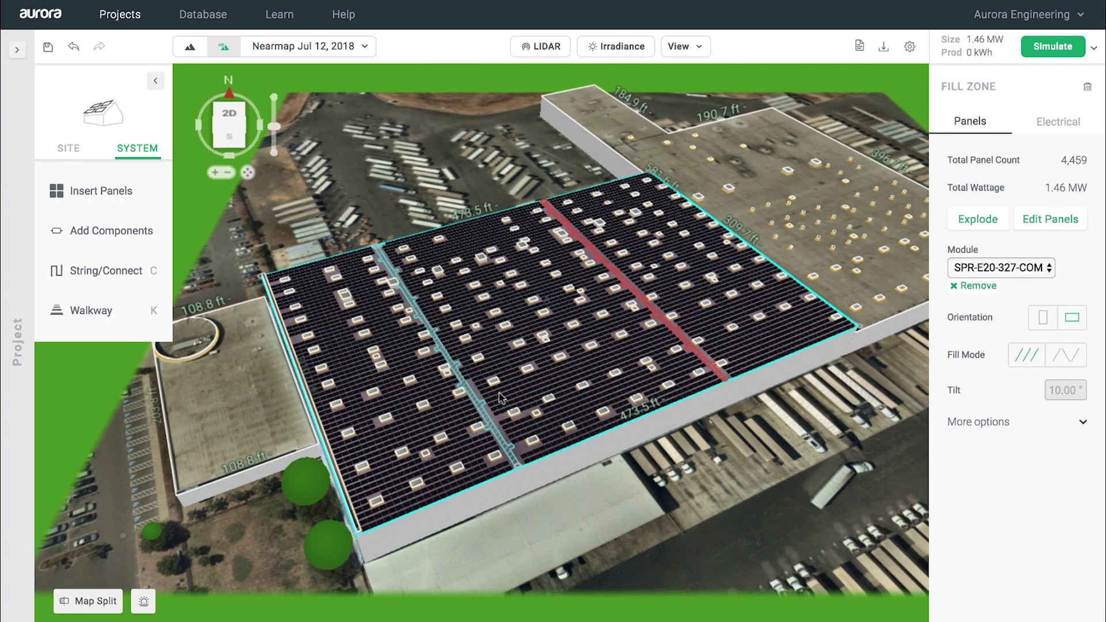
pyautogui.scroll(10, 499, 393)
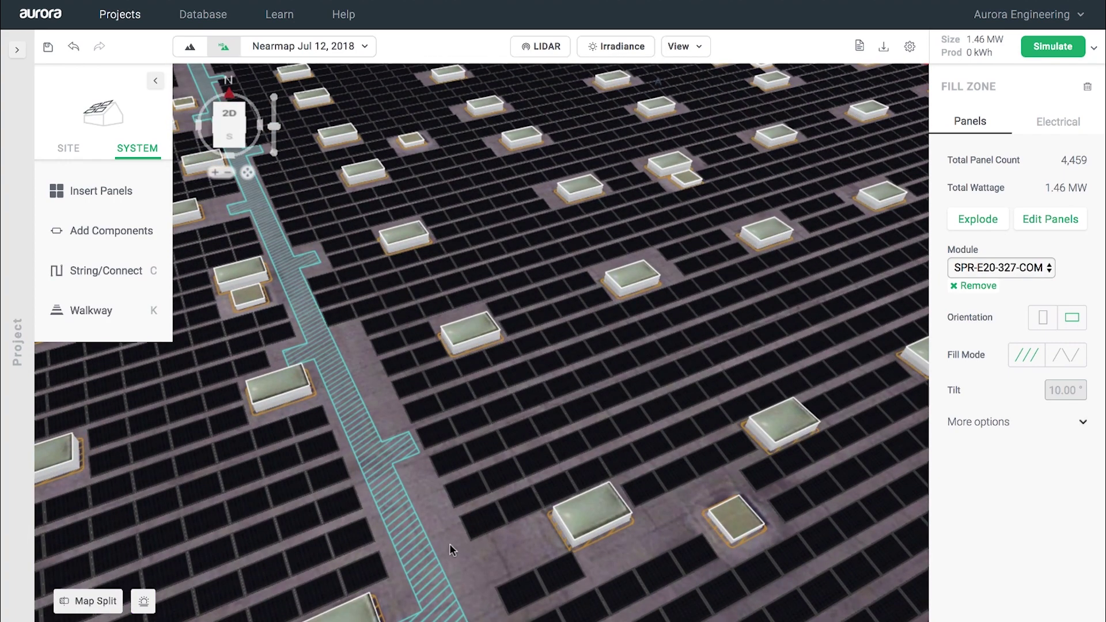
pyautogui.scroll(-10, 449, 544)
# Step: Auto-string the fill zone to three inverters at a 1.2 DC/AC ratio, then run the performance simulation
pyautogui.click(1062, 124)
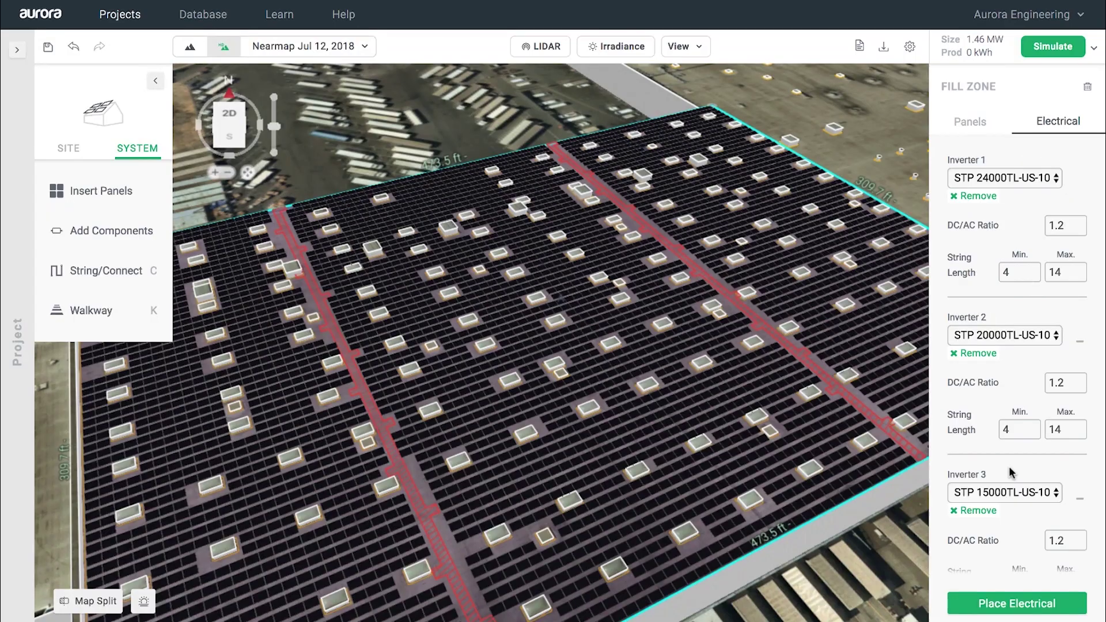
pyautogui.click(1008, 605)
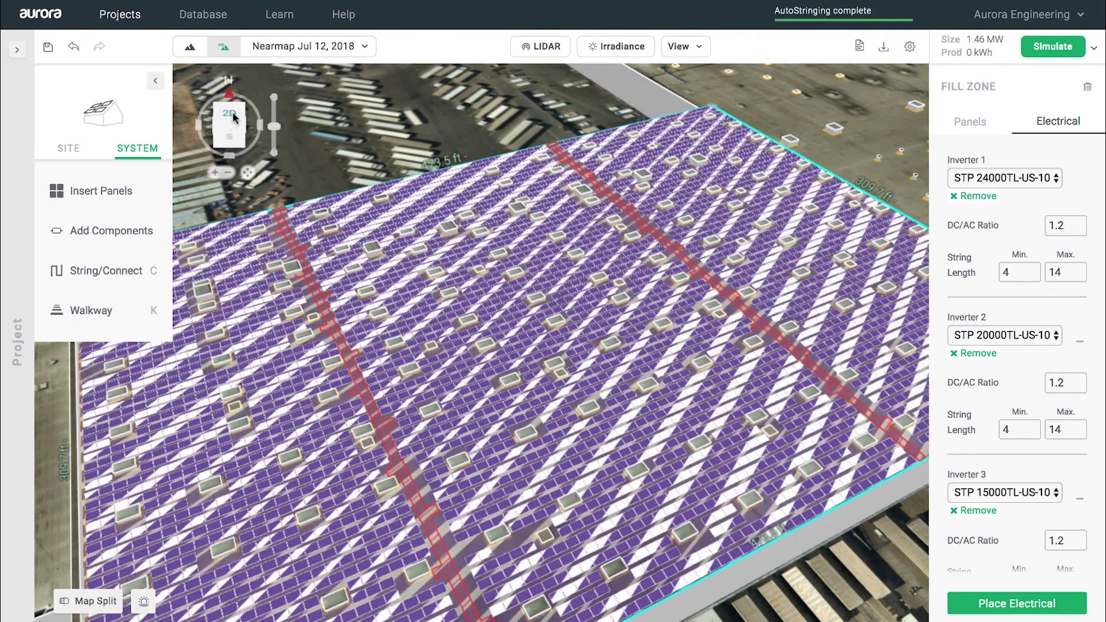
pyautogui.click(231, 117)
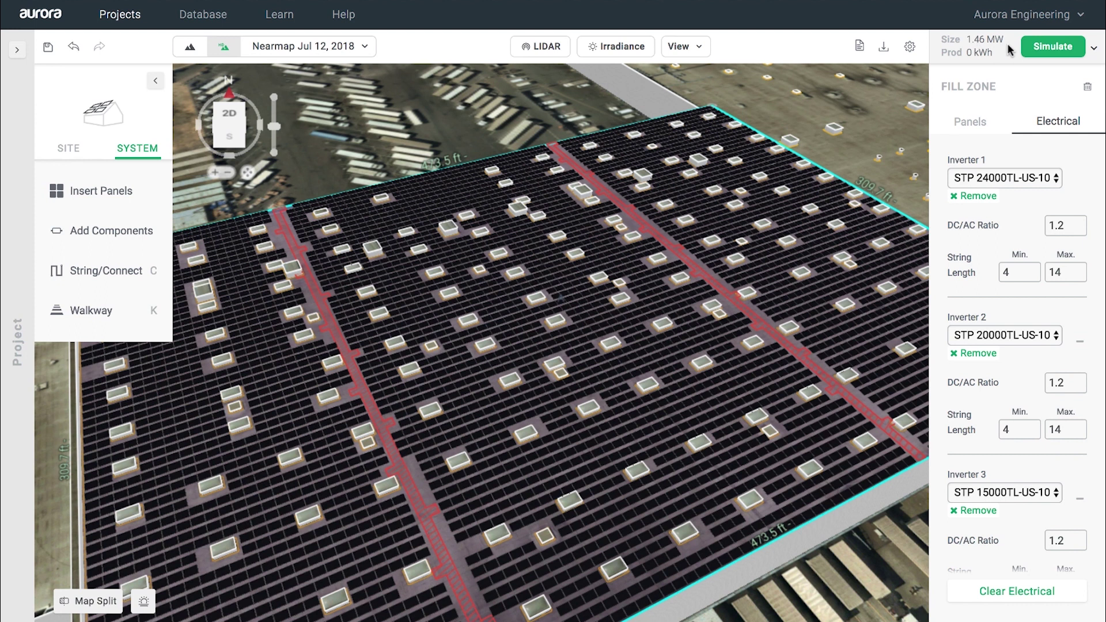
pyautogui.click(1050, 50)
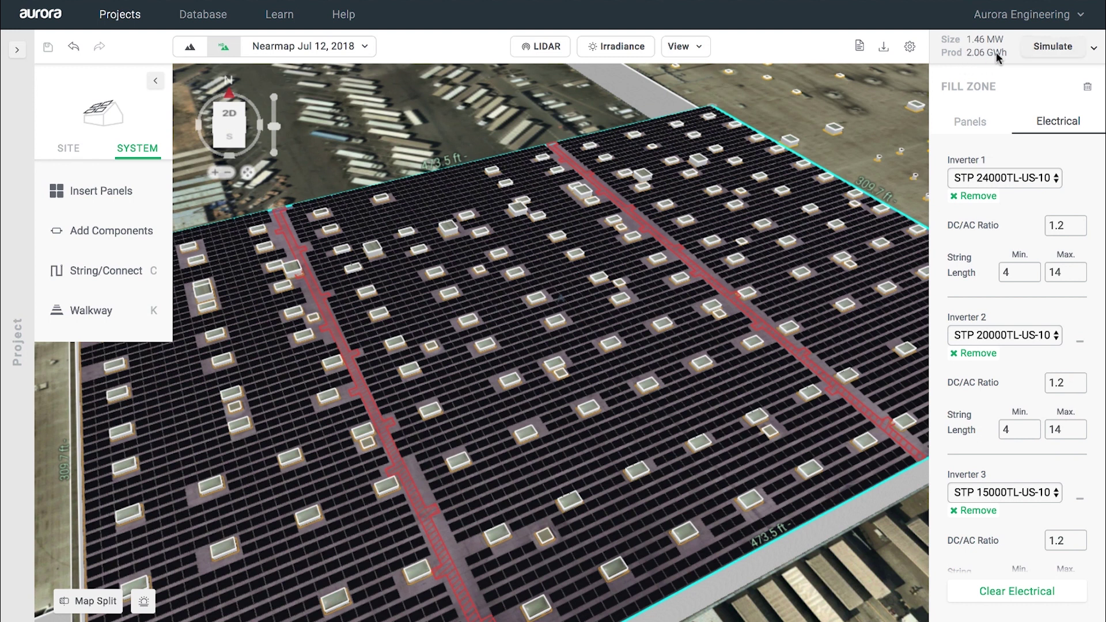
# Step: Show the production summary with 2,057,032 kWh and 152% offset, and review the detailed system losses
pyautogui.click(1097, 49)
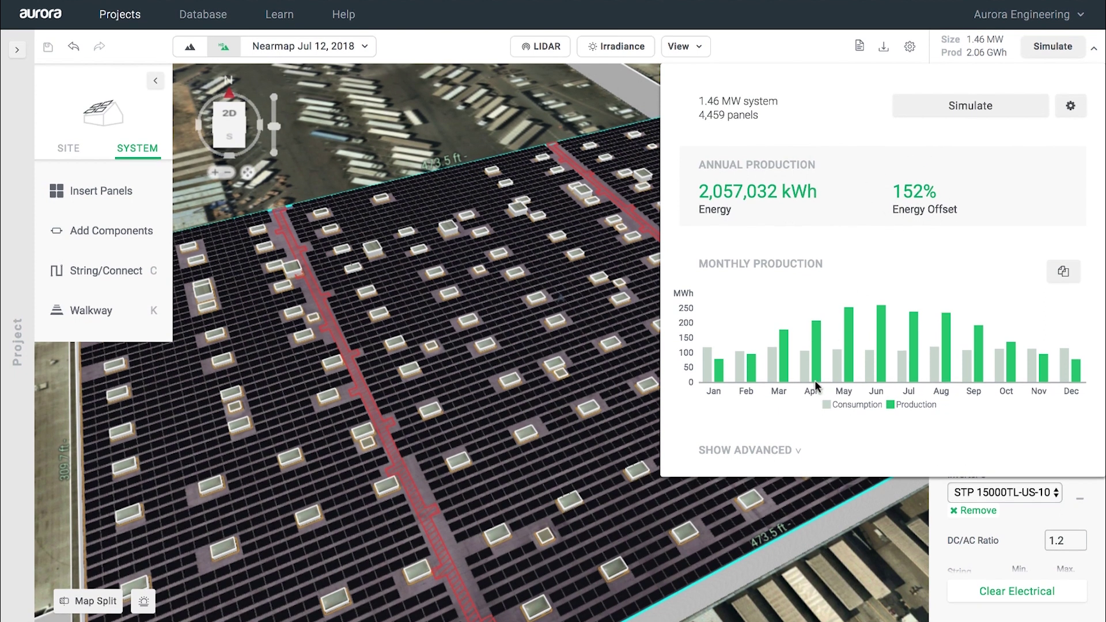
pyautogui.click(793, 451)
pyautogui.scroll(-6, 835, 411)
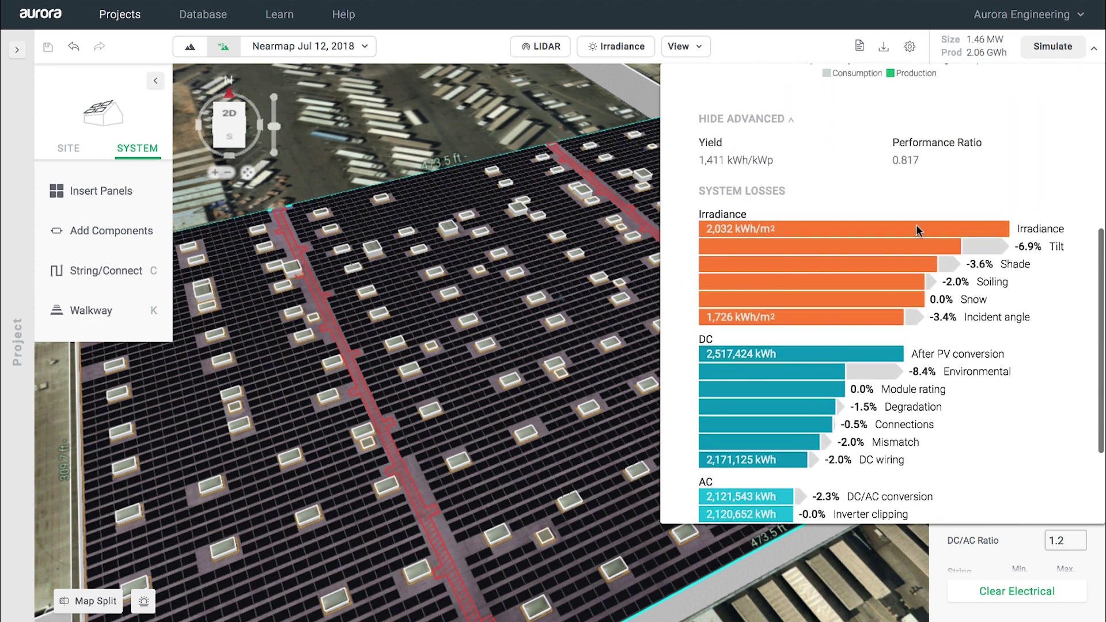
pyautogui.scroll(-2, 917, 226)
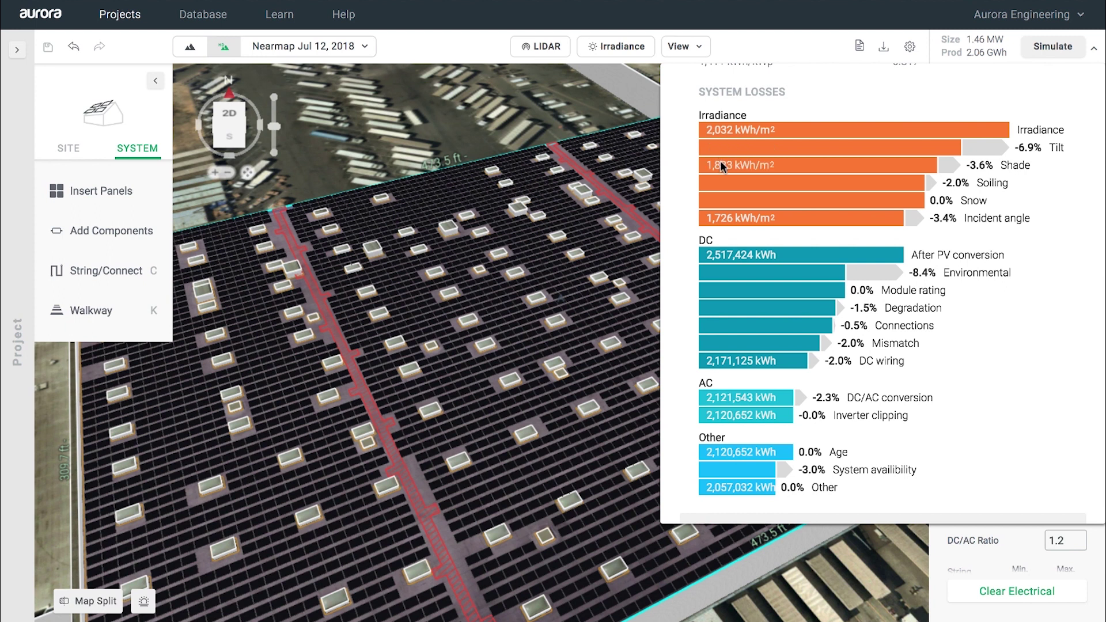
pyautogui.scroll(-1, 720, 164)
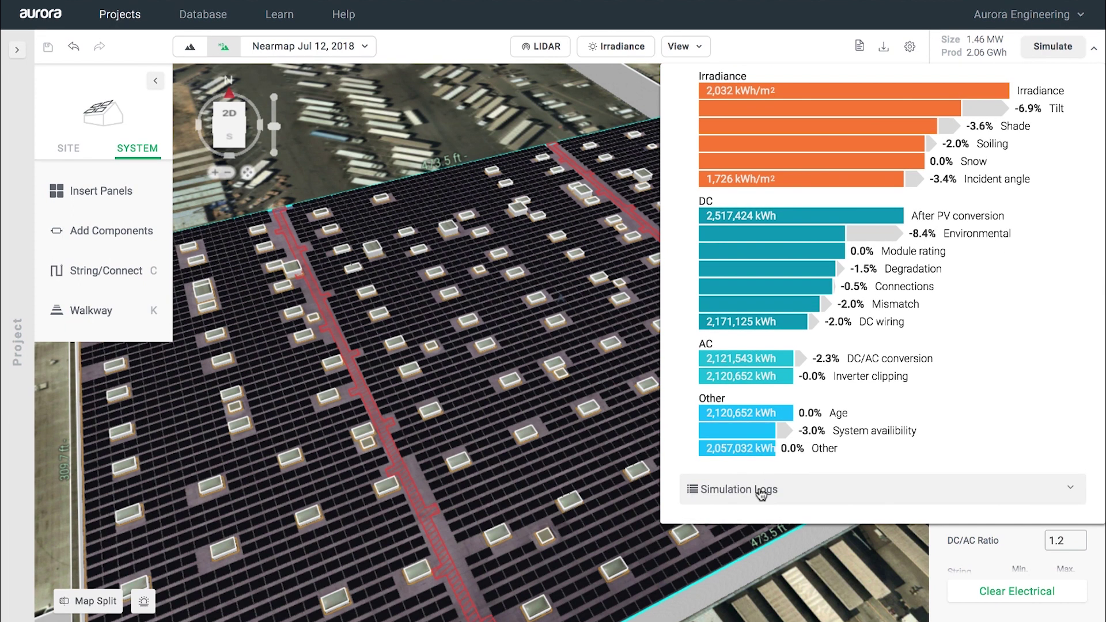
# Step: Expand and read through the simulation logs, then check and close the simulation settings
pyautogui.click(762, 490)
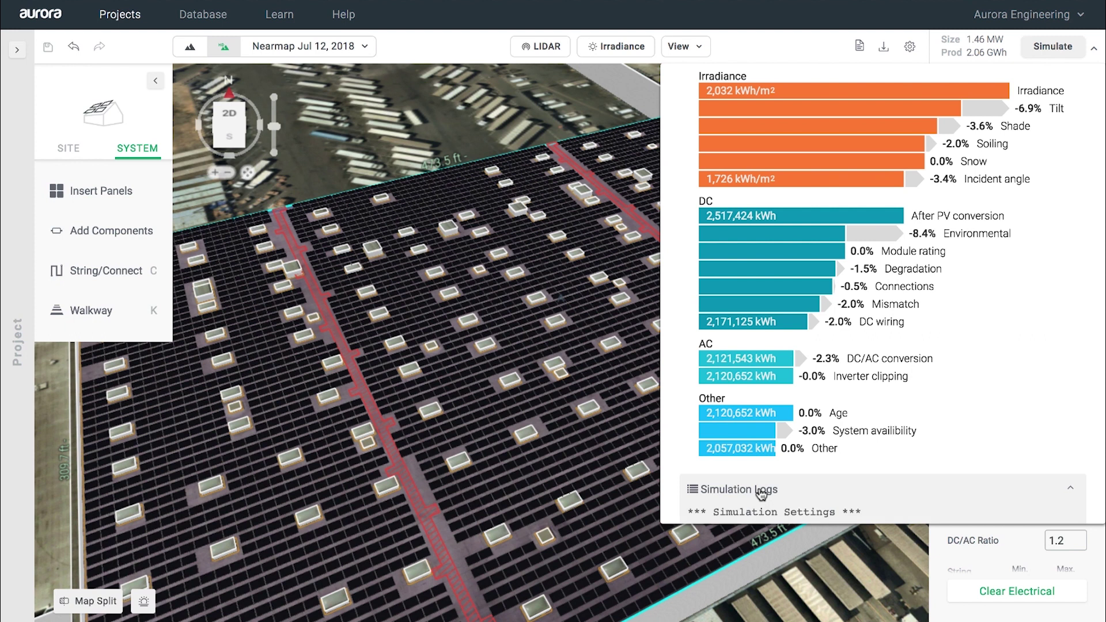
pyautogui.scroll(-1, 762, 494)
pyautogui.scroll(-5, 760, 489)
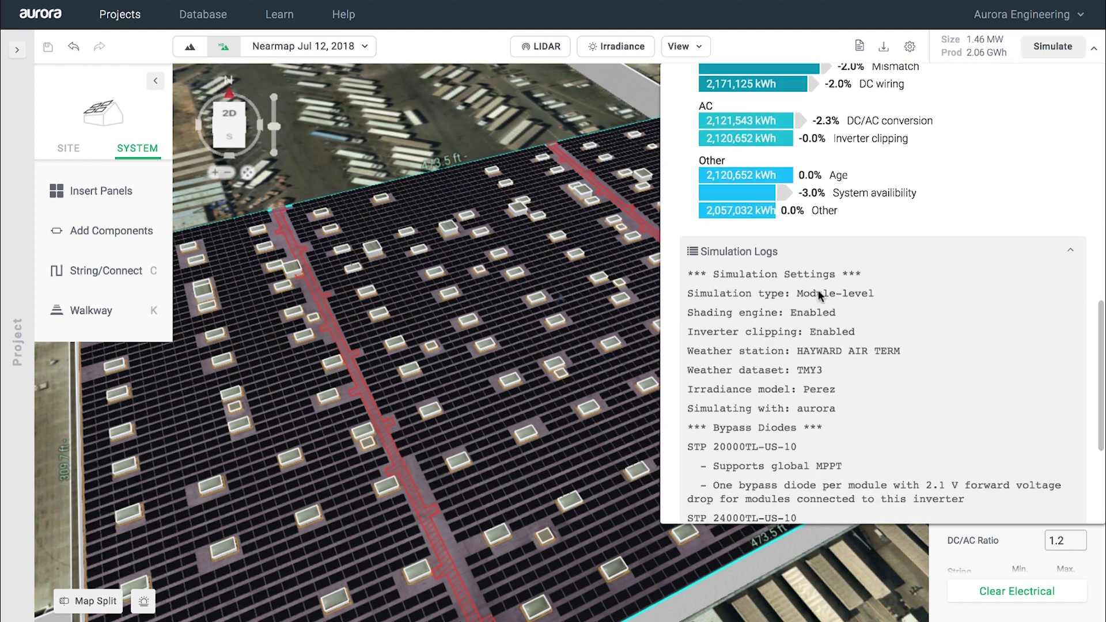
pyautogui.scroll(-2, 773, 369)
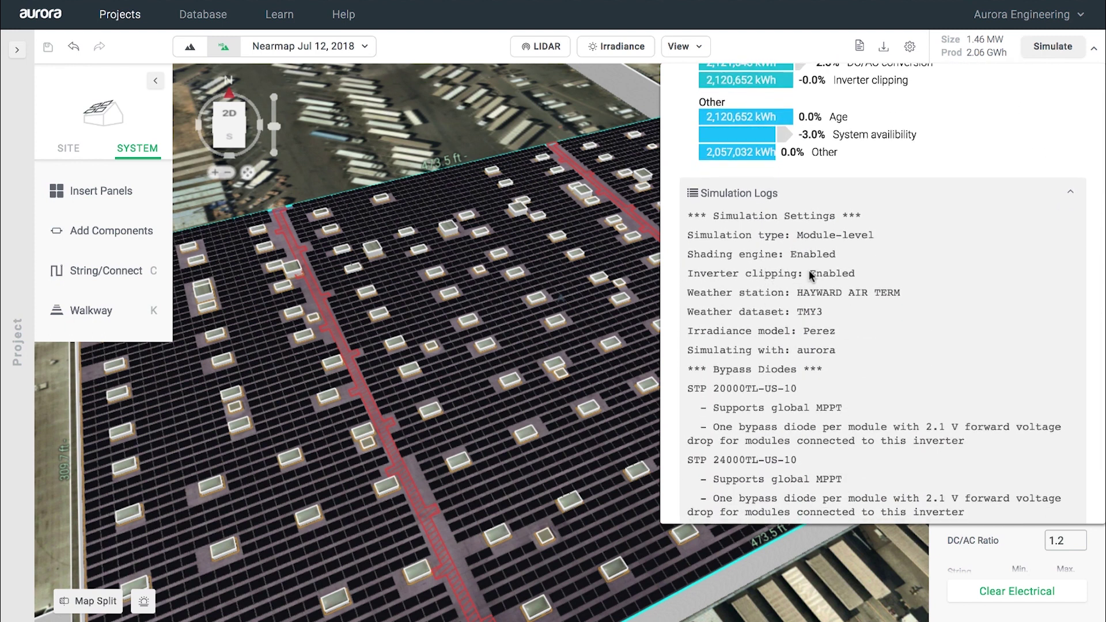
pyautogui.scroll(-1, 777, 326)
pyautogui.scroll(-3, 776, 327)
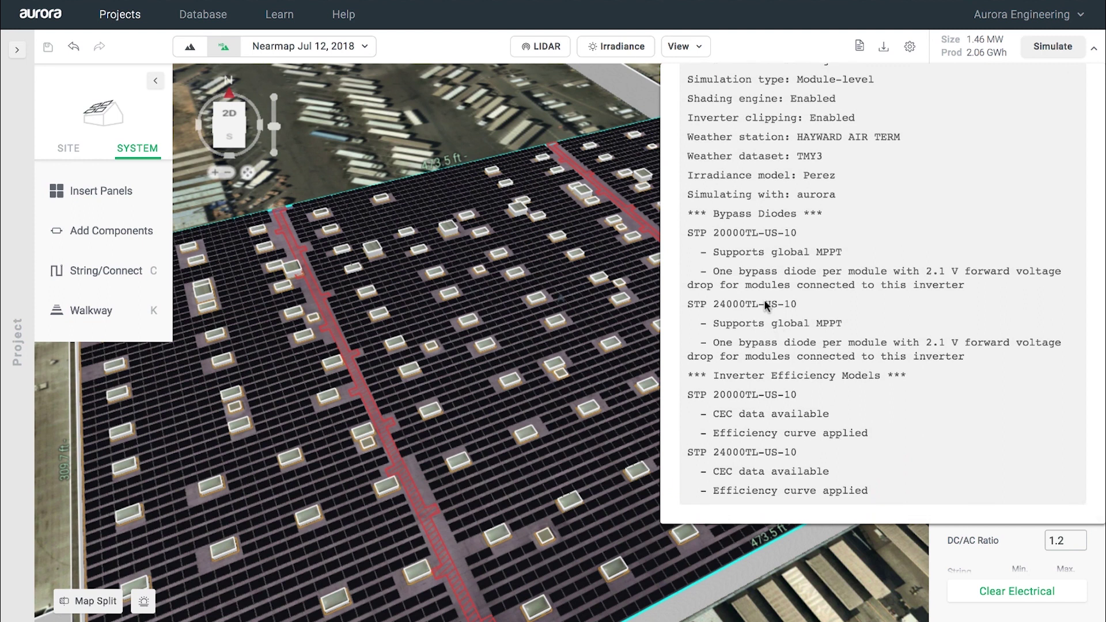
pyautogui.scroll(1, 764, 271)
pyautogui.scroll(20, 765, 261)
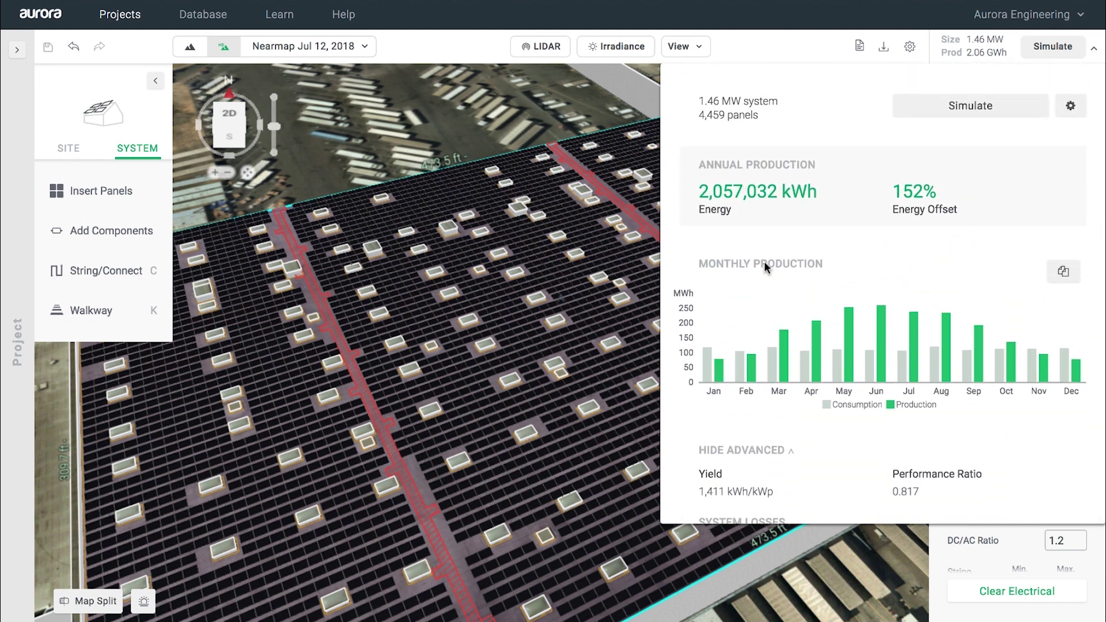
pyautogui.click(1073, 107)
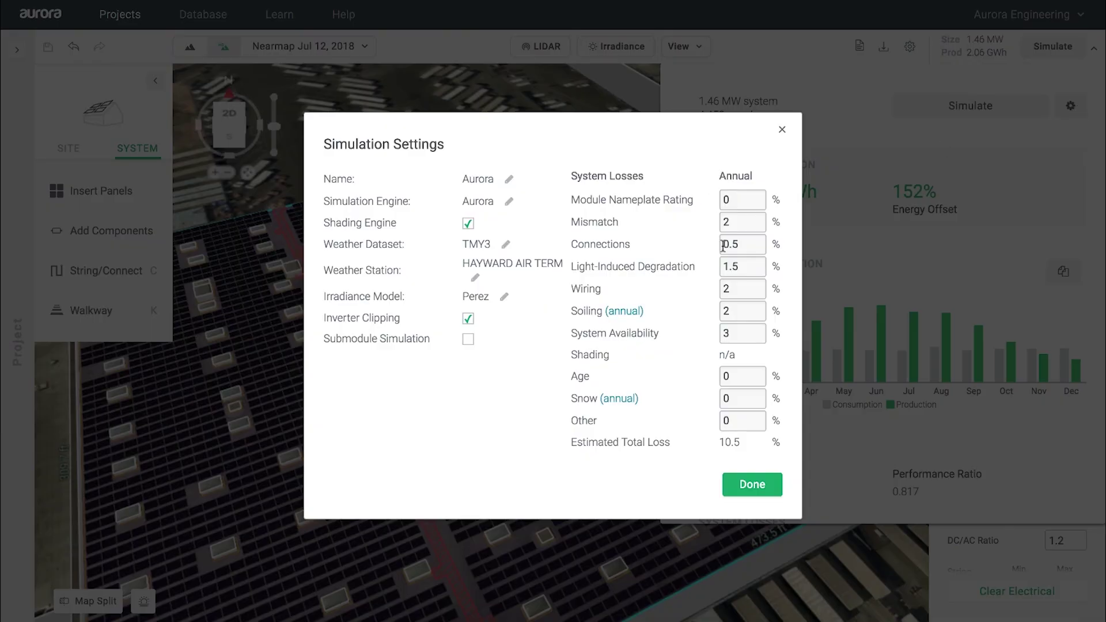
pyautogui.click(783, 132)
# Step: Start a ground-mount array of SPR-X21-460-COM modules at 10° tilt and 15 ft height
pyautogui.click(1096, 53)
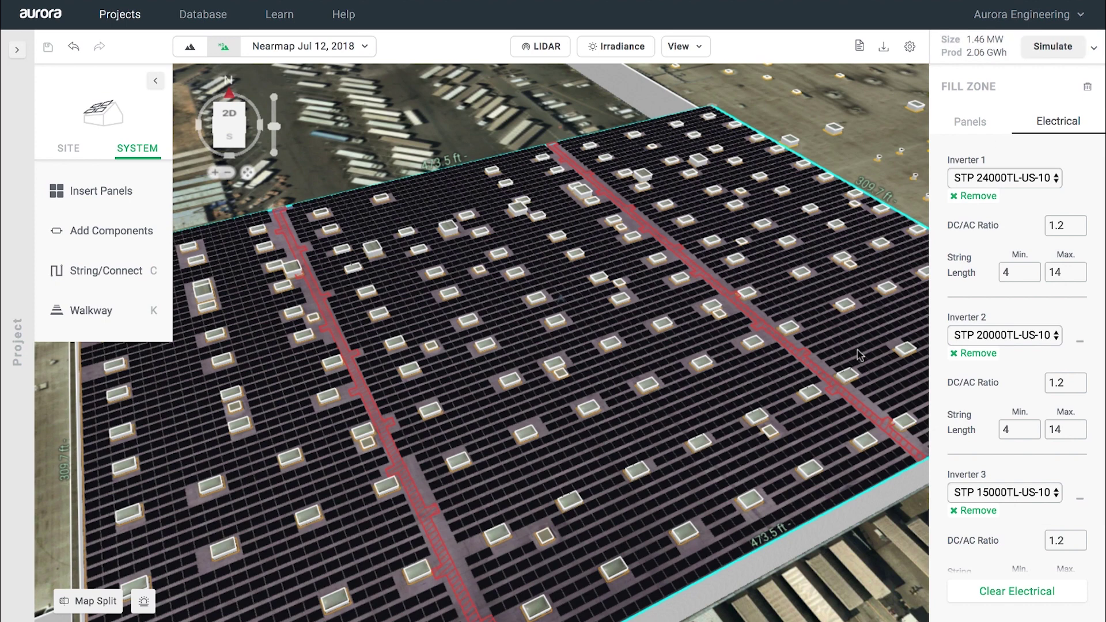
pyautogui.scroll(-6, 845, 475)
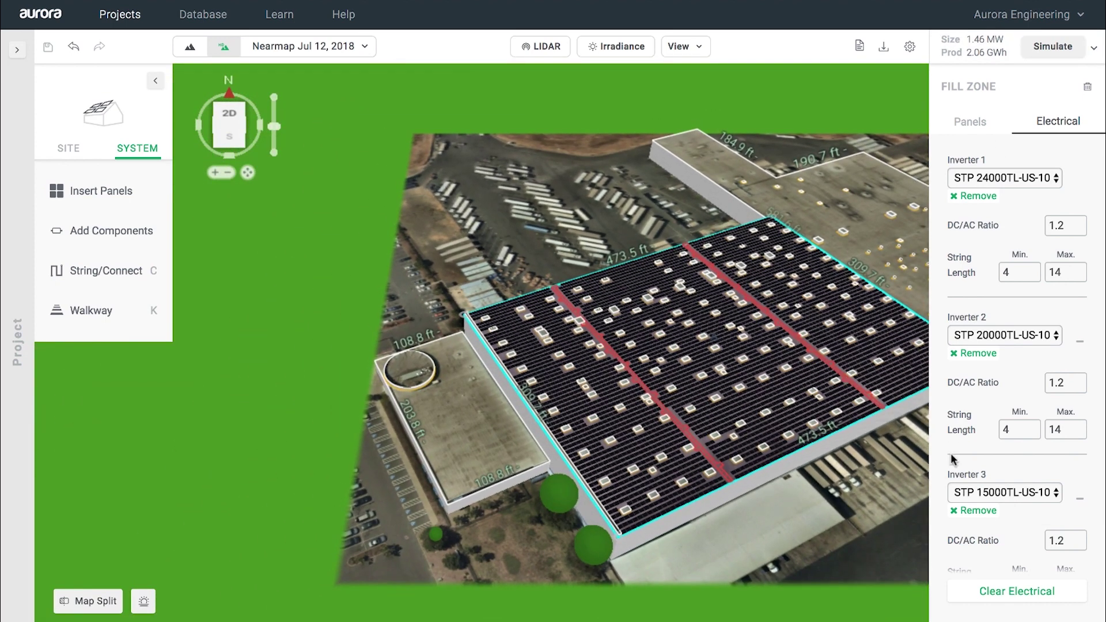
pyautogui.moveTo(893, 474); pyautogui.dragTo(467, 479)
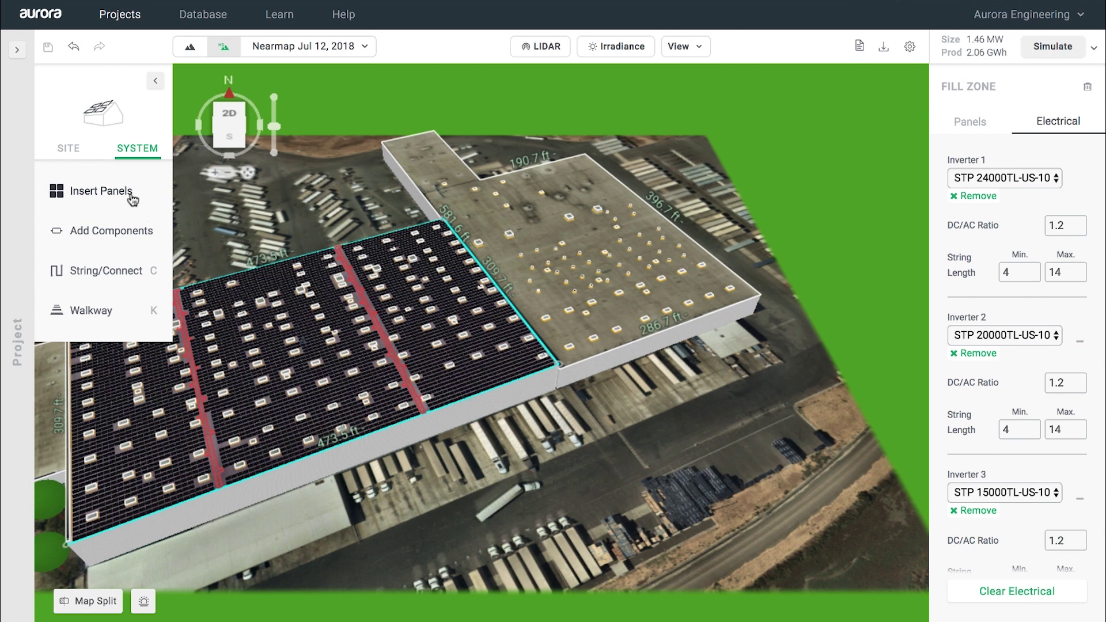
pyautogui.moveTo(132, 199)
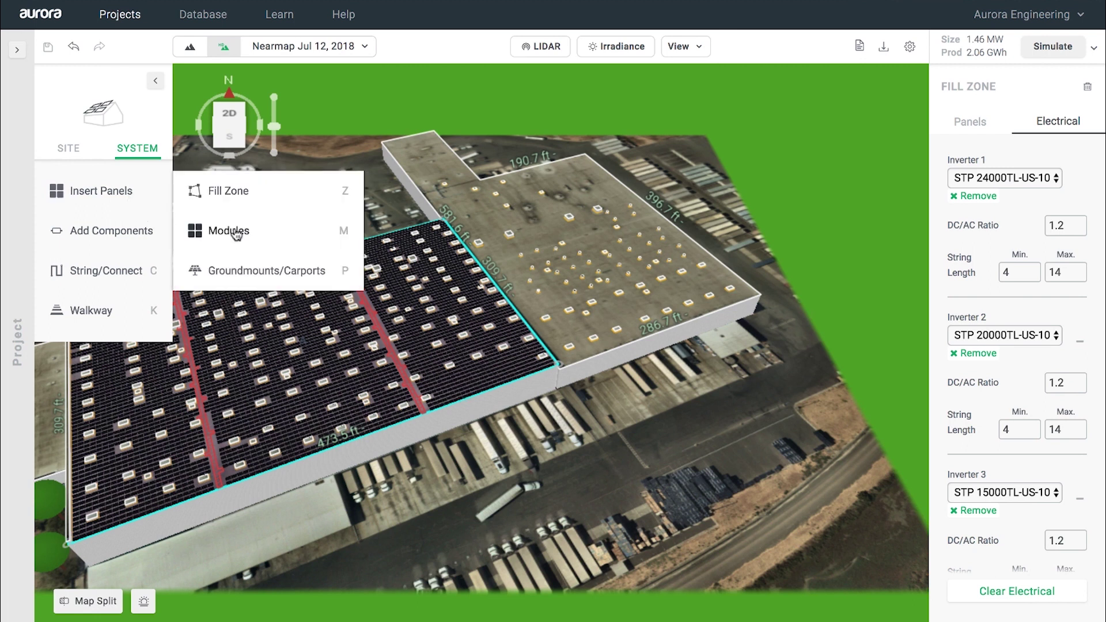
pyautogui.click(257, 272)
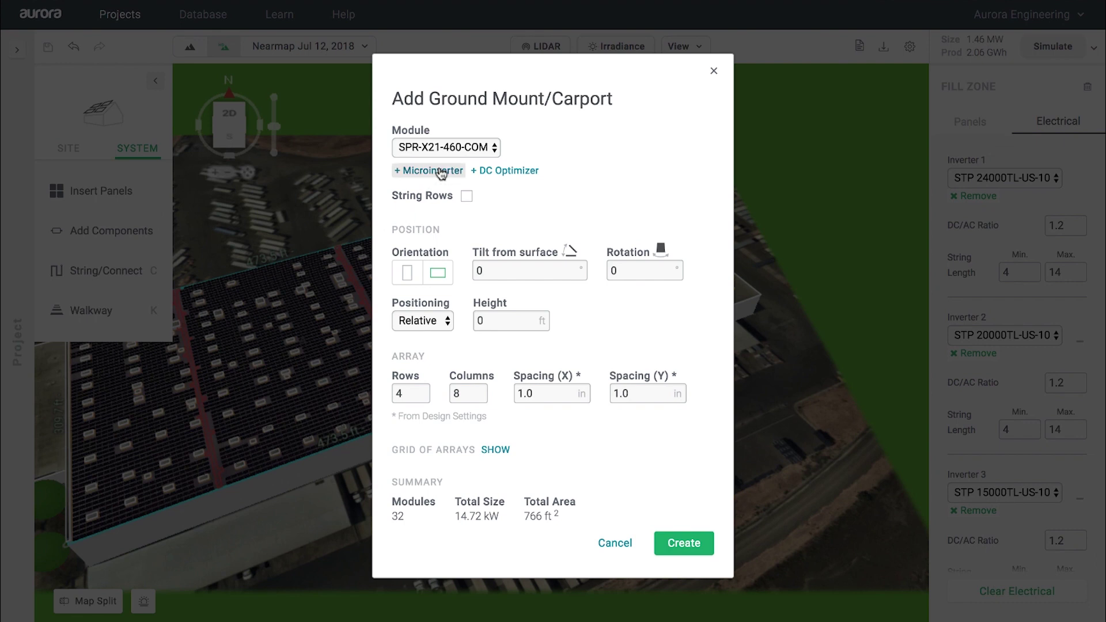
pyautogui.click(445, 149)
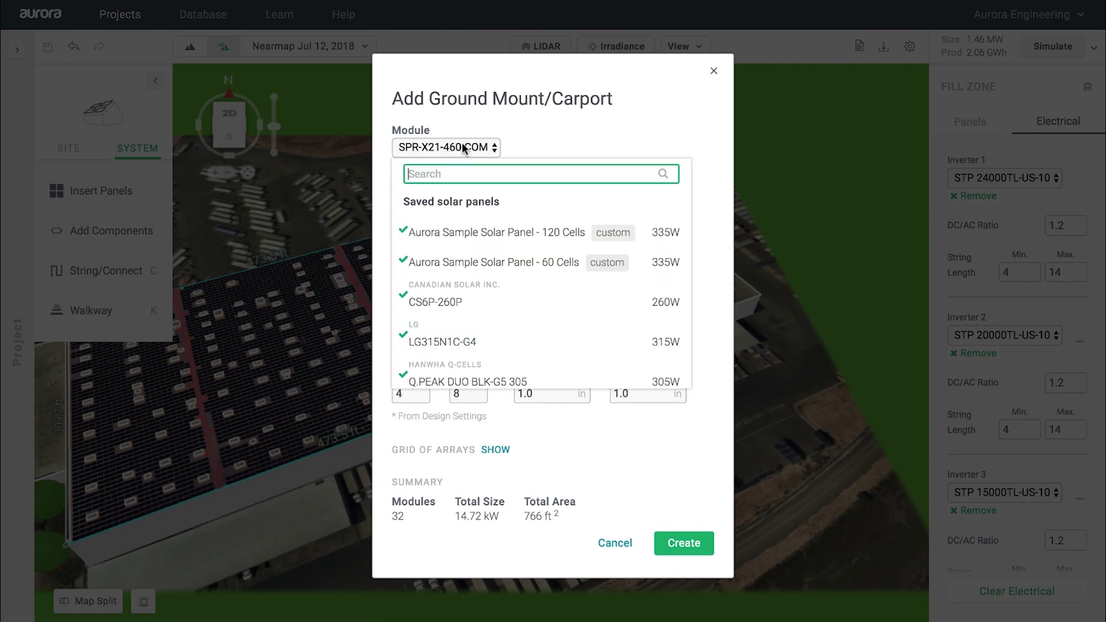
pyautogui.click(531, 117)
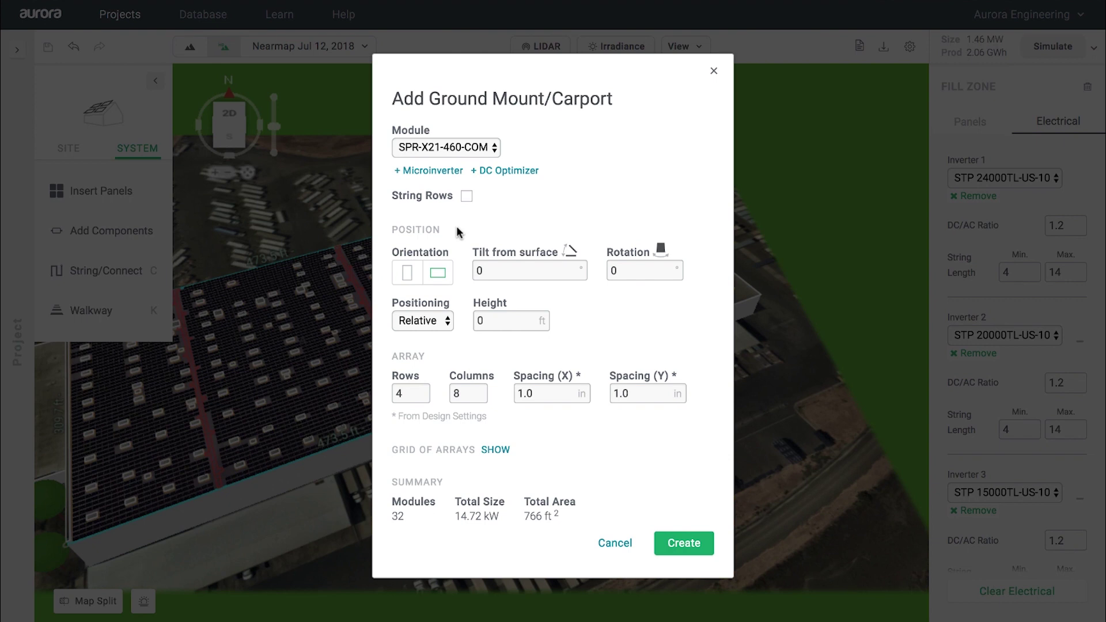
pyautogui.click(481, 270)
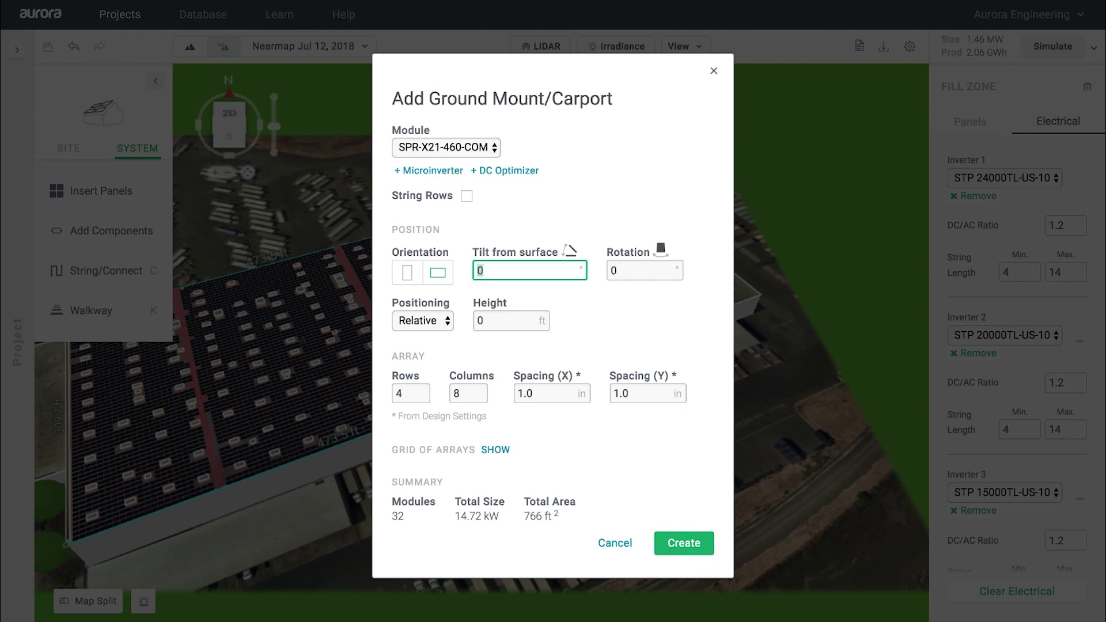
pyautogui.write('10')
pyautogui.click(483, 321)
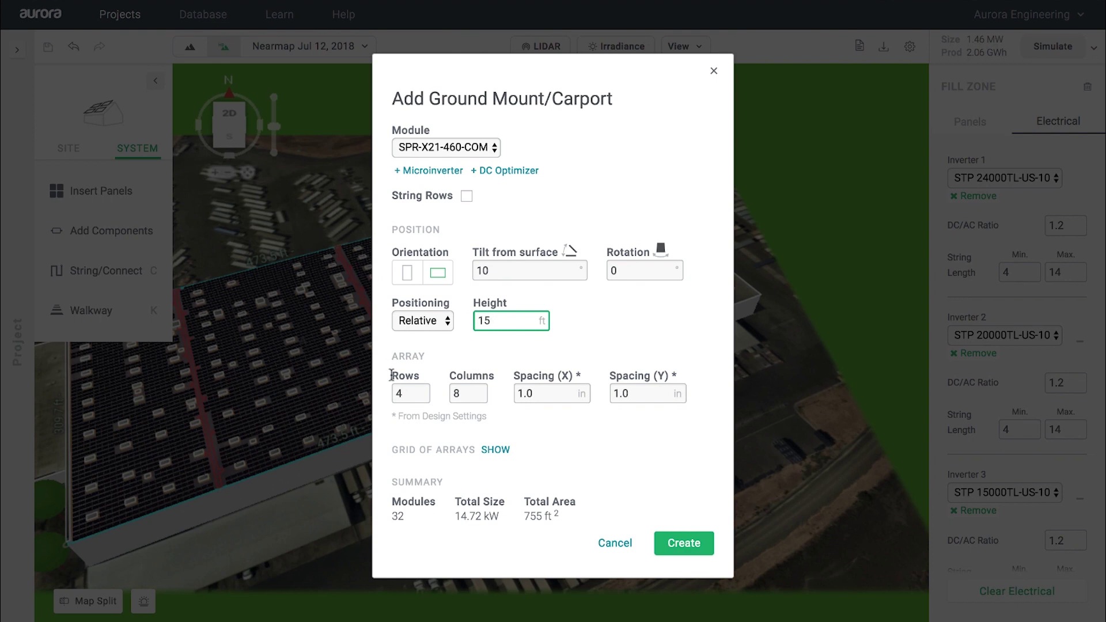
# Step: Set the array grid to 2 rows by 15 columns and create it
pyautogui.click(495, 449)
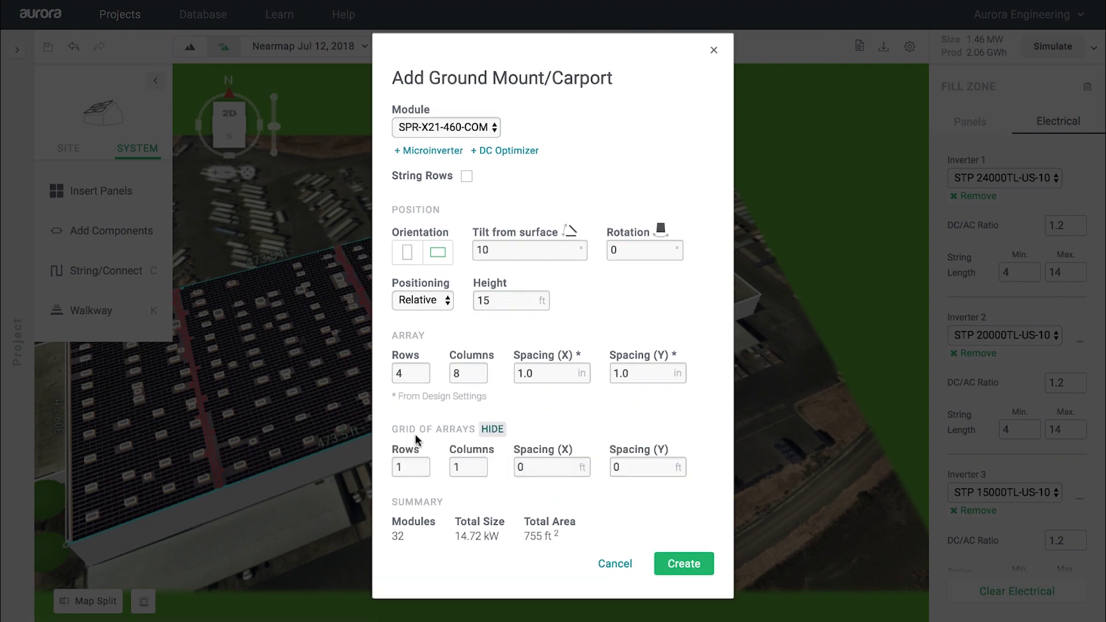
pyautogui.click(401, 374)
pyautogui.write('2')
pyautogui.press('Tab')
pyautogui.write('15')
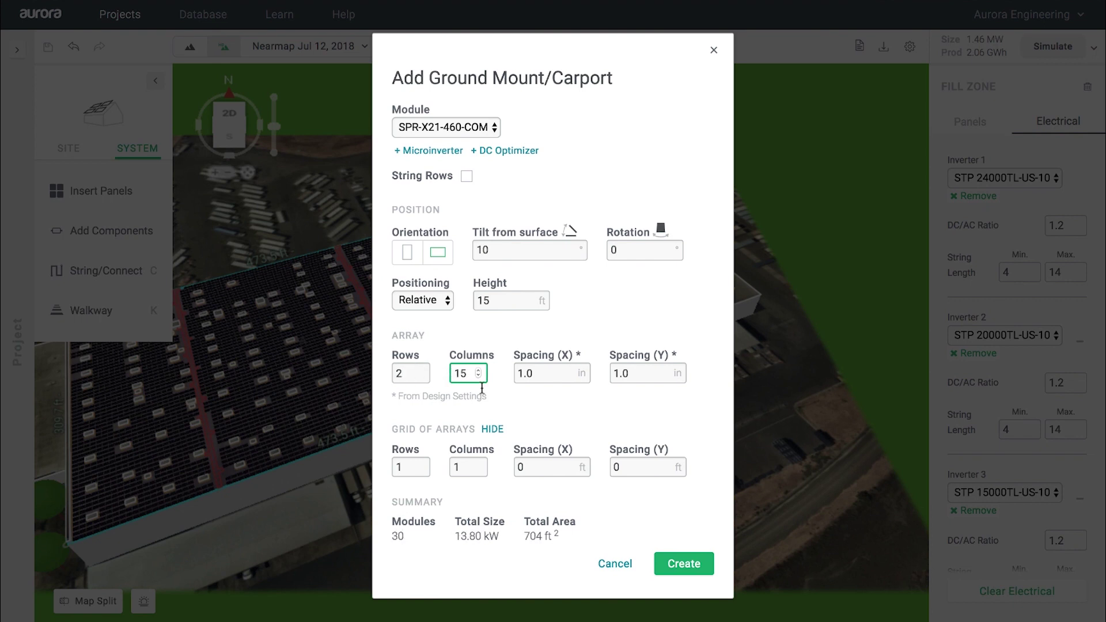
pyautogui.click(684, 563)
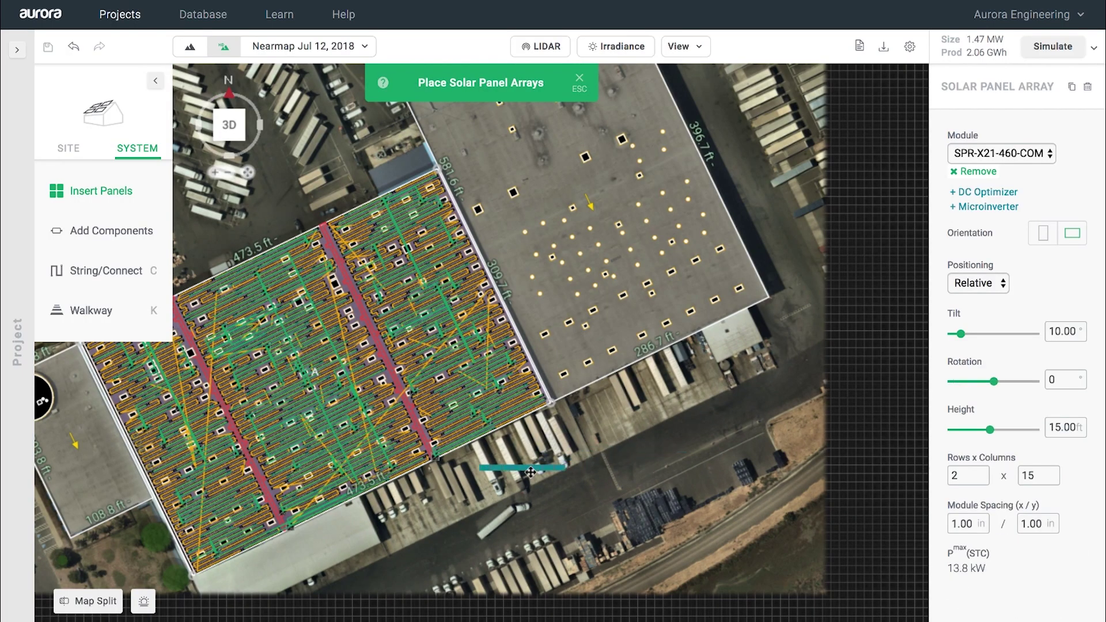
# Step: Place the carport array in the parking lot south of the building, rotated to -116°
pyautogui.click(671, 424)
pyautogui.scroll(3, 671, 424)
pyautogui.scroll(2, 670, 427)
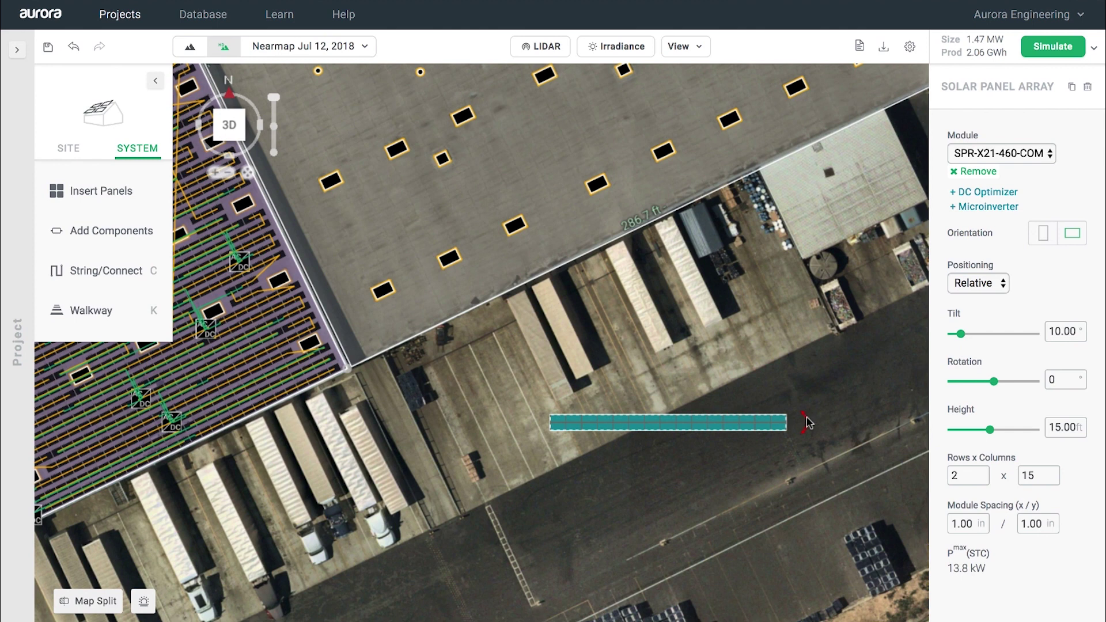
pyautogui.moveTo(806, 422); pyautogui.dragTo(703, 483)
pyautogui.press('3')
pyautogui.moveTo(812, 555); pyautogui.dragTo(609, 417, button='right')
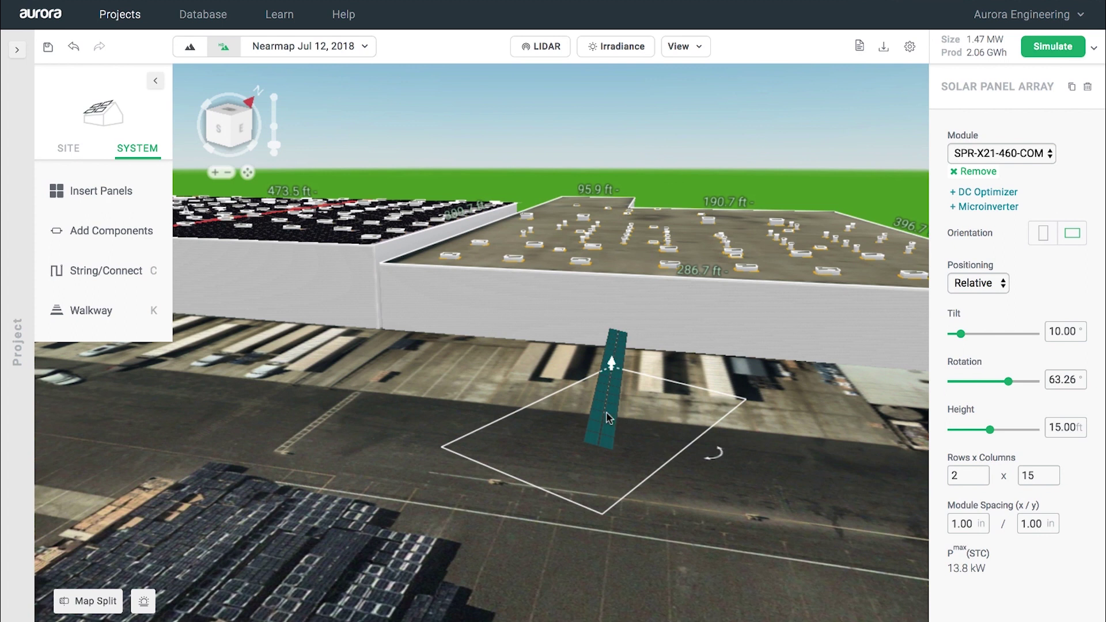
pyautogui.press('2')
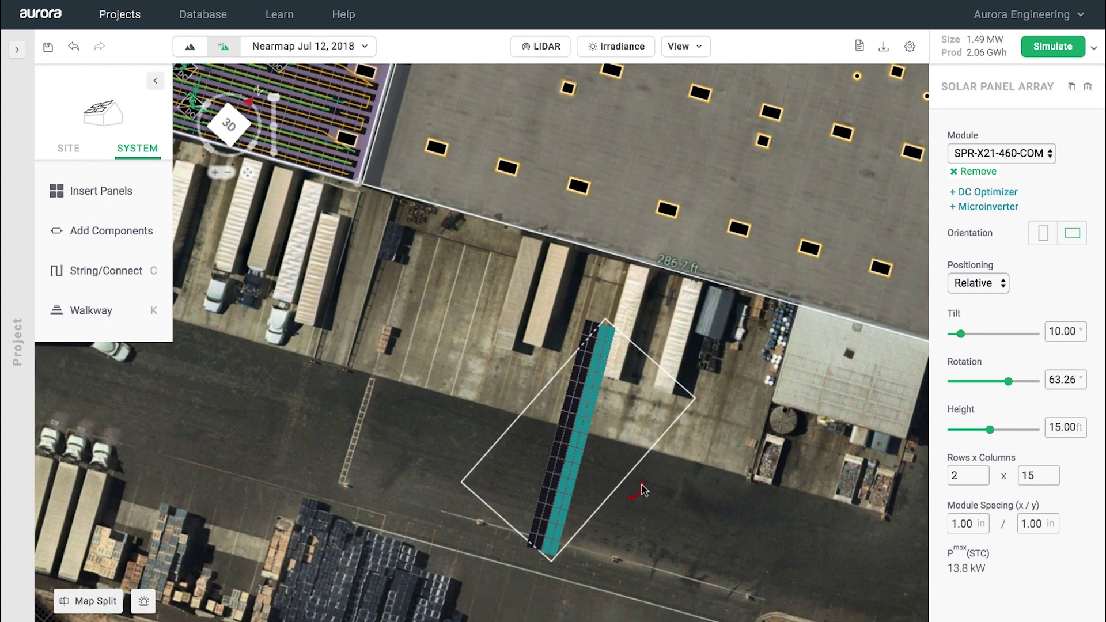
pyautogui.moveTo(642, 489); pyautogui.dragTo(545, 416)
pyautogui.press('3')
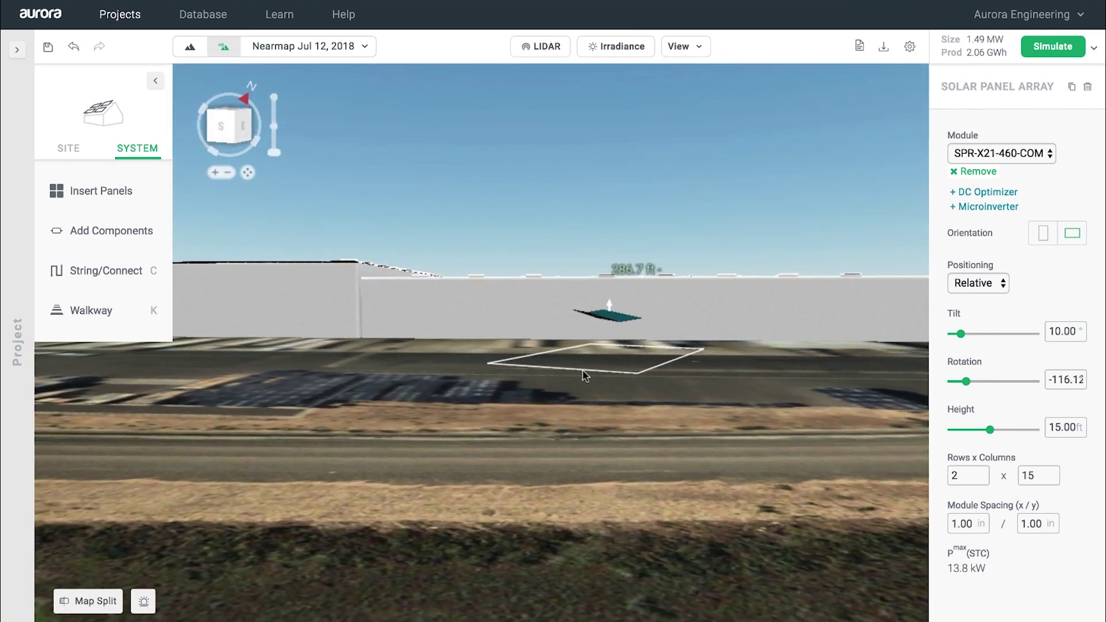
pyautogui.moveTo(585, 376); pyautogui.dragTo(568, 546, button='right')
pyautogui.press('3')
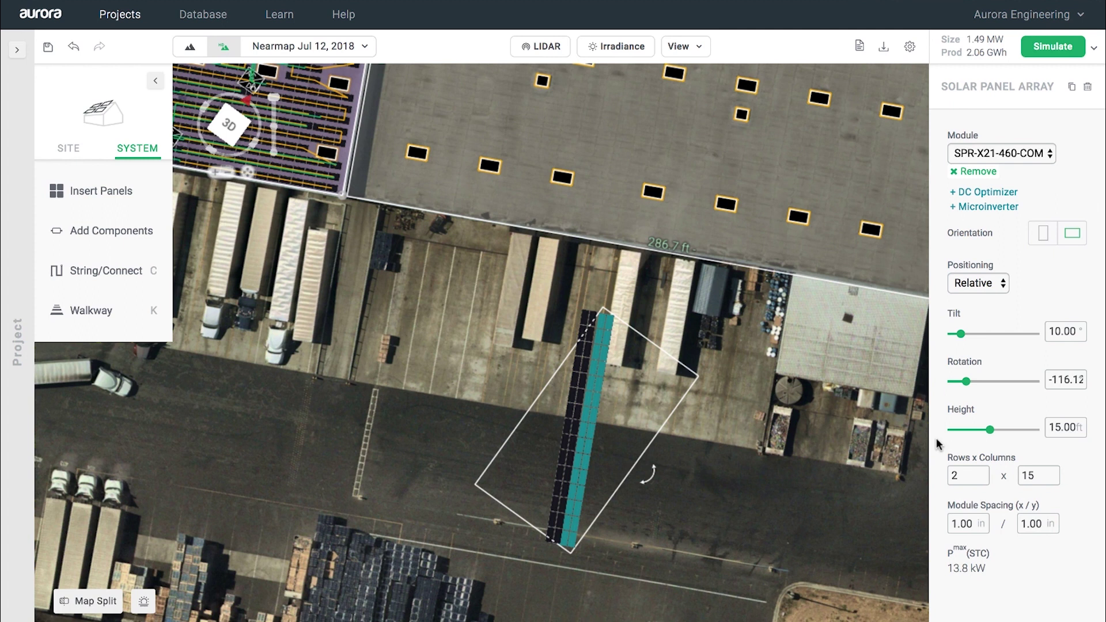
# Step: Try 3 rows for the carport array, then revert it to 2 rows
pyautogui.click(969, 476)
pyautogui.press('BackSpace')
pyautogui.write('3')
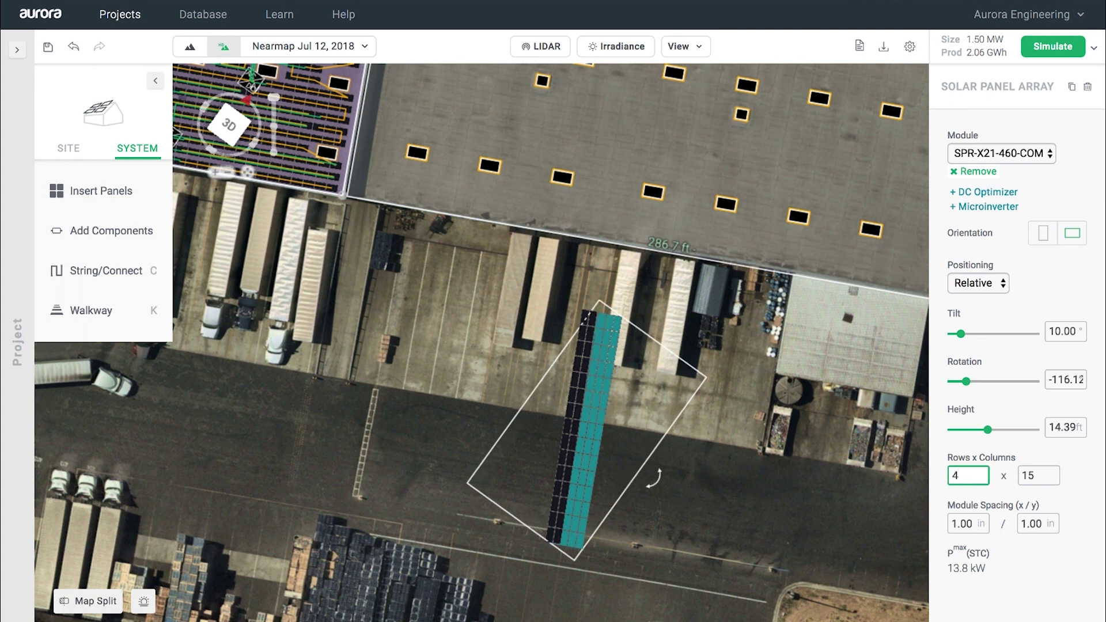
pyautogui.press('BackSpace')
pyautogui.write('2')
# Step: Delete the stray panel array in the parking lot, bringing the system to 1.46 MW
pyautogui.click(758, 484)
pyautogui.click(585, 425)
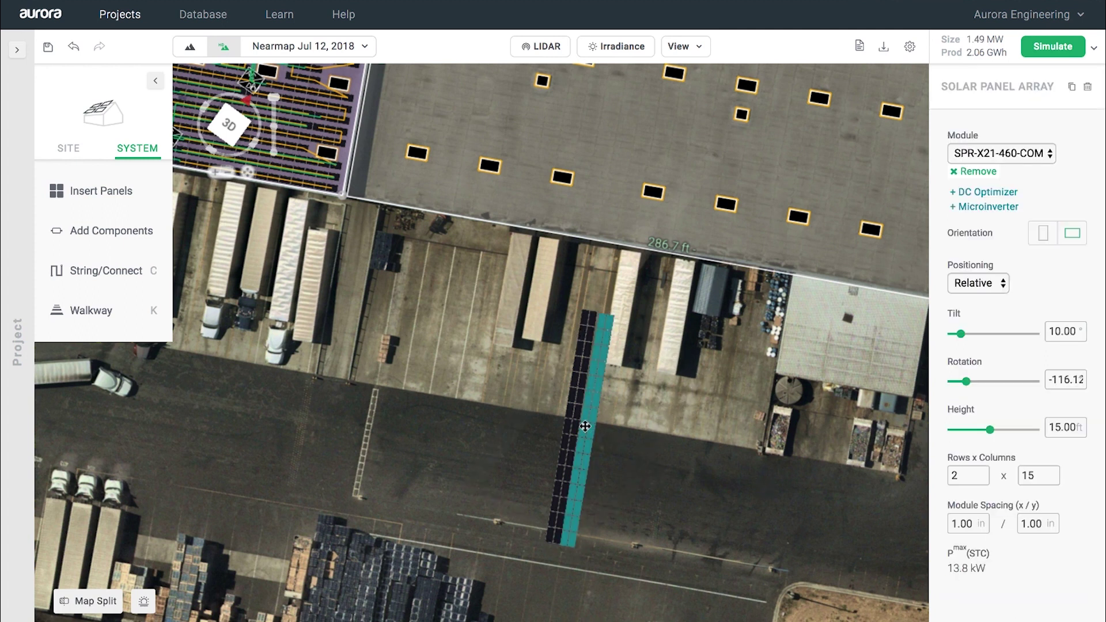
pyautogui.click(663, 522)
pyautogui.scroll(-3, 663, 521)
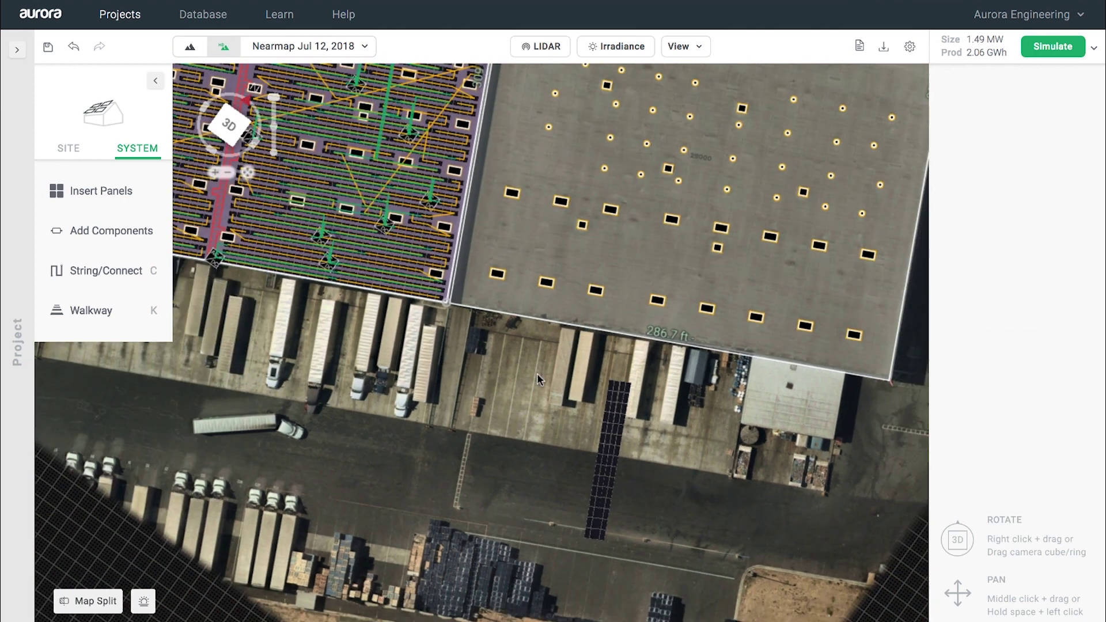
pyautogui.click(611, 473)
pyautogui.press('Delete')
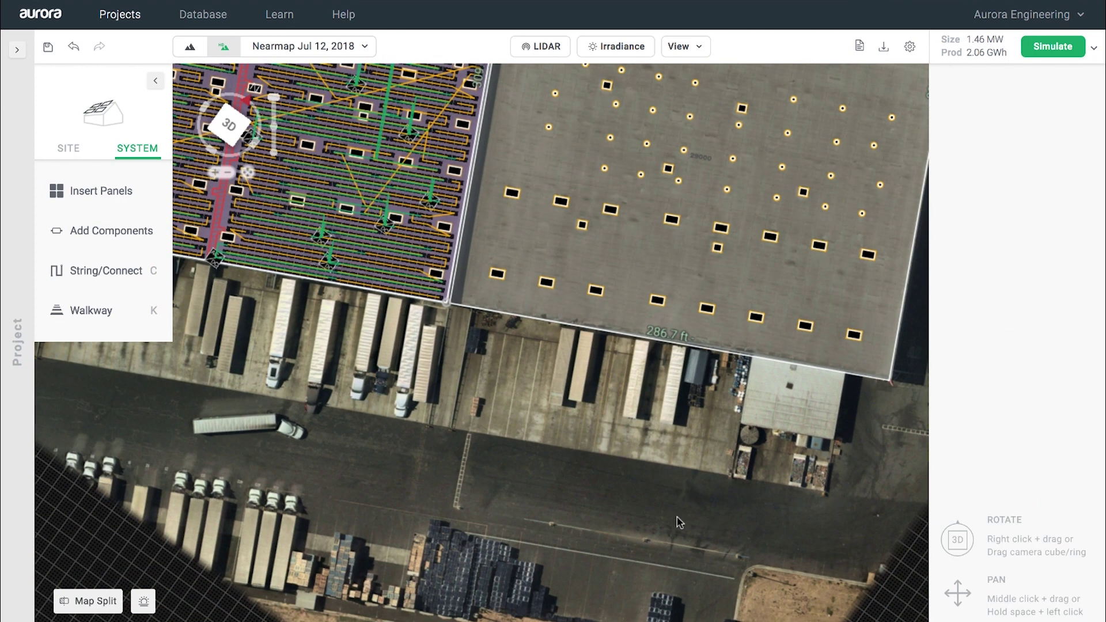
# Step: Inspect the covered roof in a tilted 3D view, then run a design validation check
pyautogui.scroll(-2, 654, 531)
pyautogui.press('Tab')
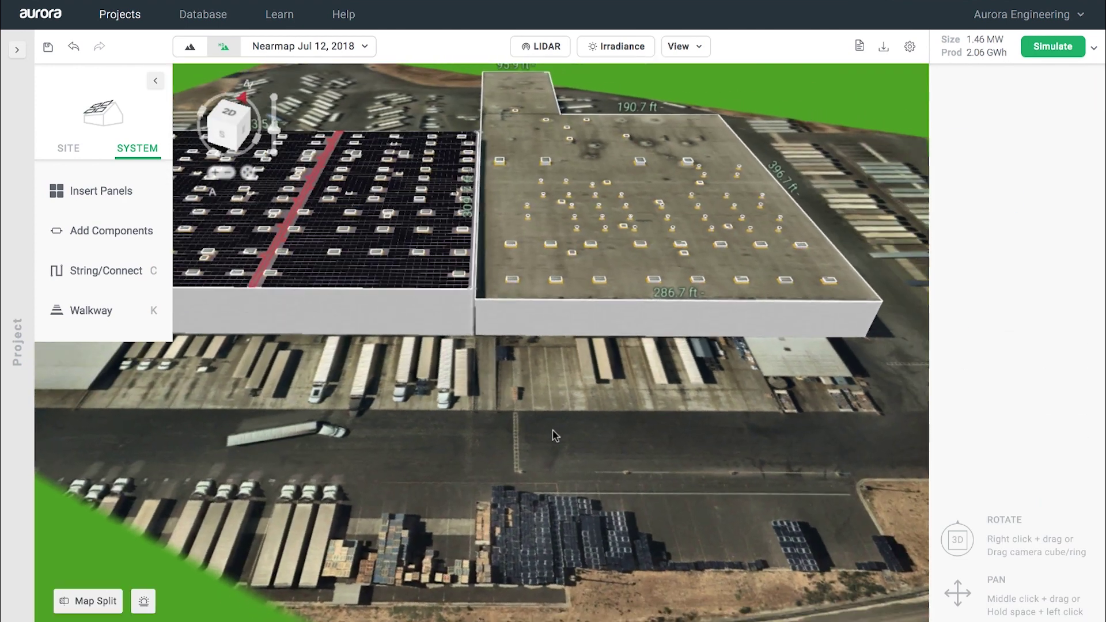
pyautogui.scroll(3, 552, 438)
pyautogui.scroll(-3, 549, 450)
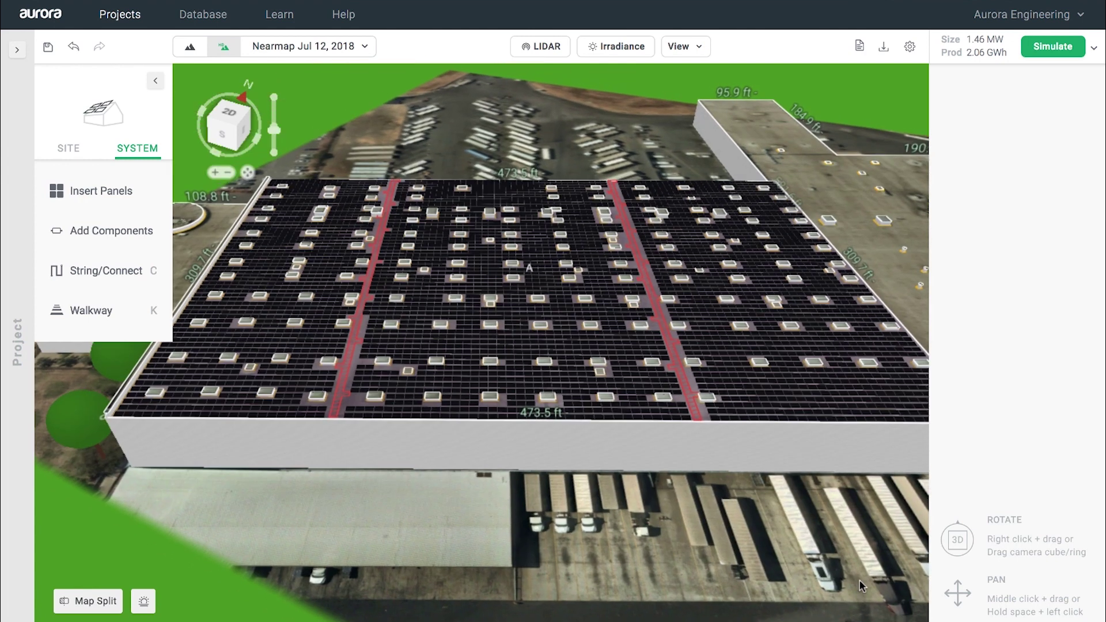
pyautogui.click(861, 47)
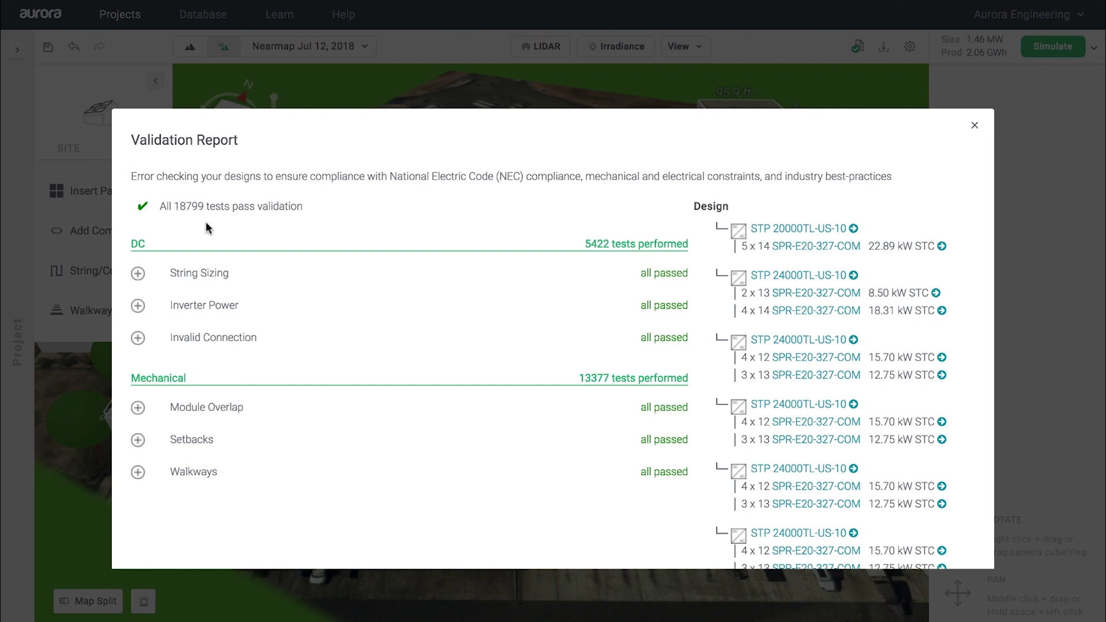
# Step: Review the Inverter Power checks, including per-inverter input power results
pyautogui.click(138, 306)
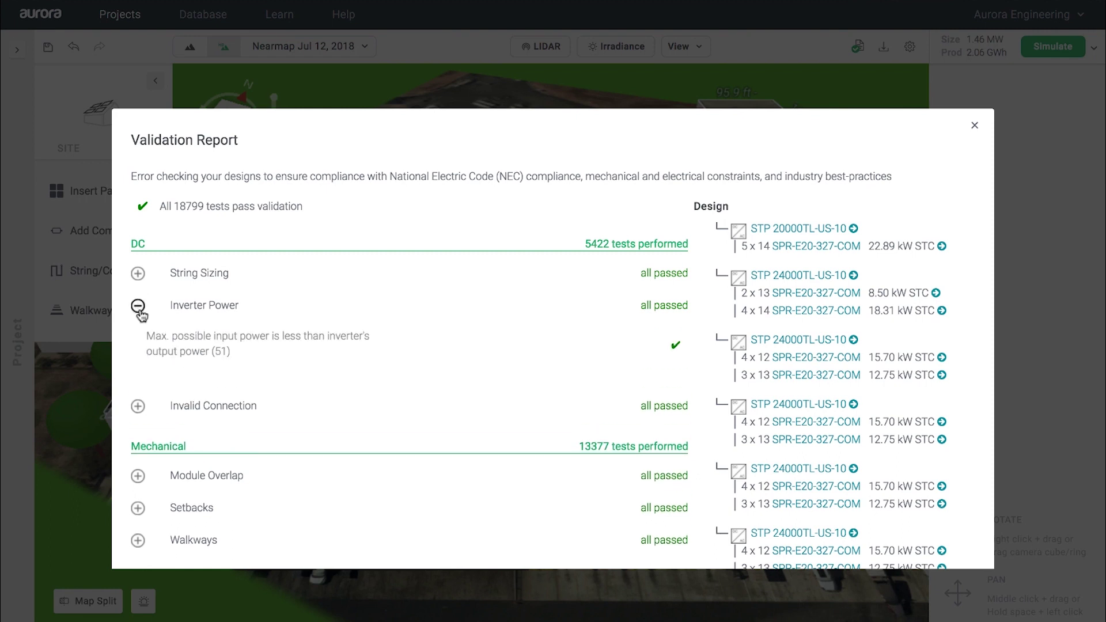
pyautogui.click(163, 351)
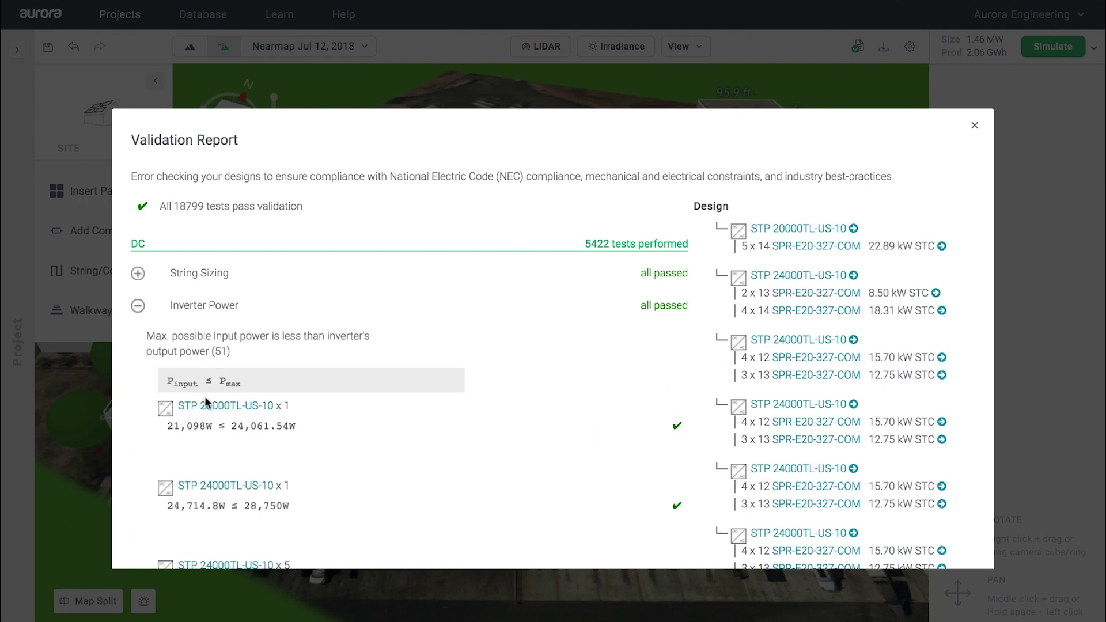
pyautogui.click(138, 308)
# Step: Review the String Sizing maximum voltage checks, then jump to an STP 24000TL-US-10 inverter
pyautogui.click(138, 274)
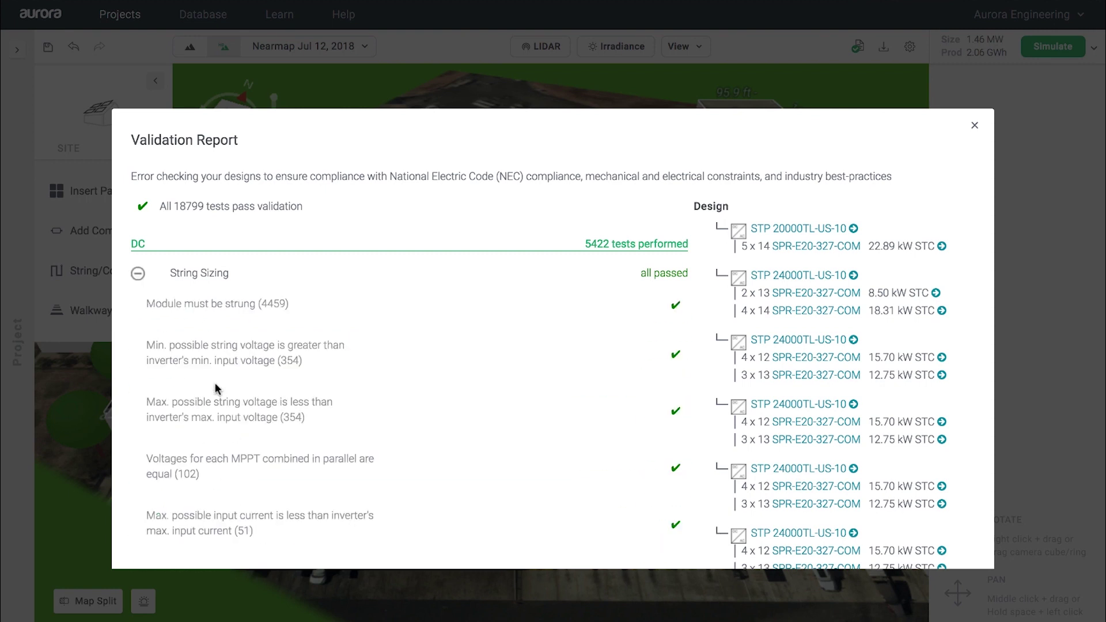
pyautogui.scroll(-2, 215, 388)
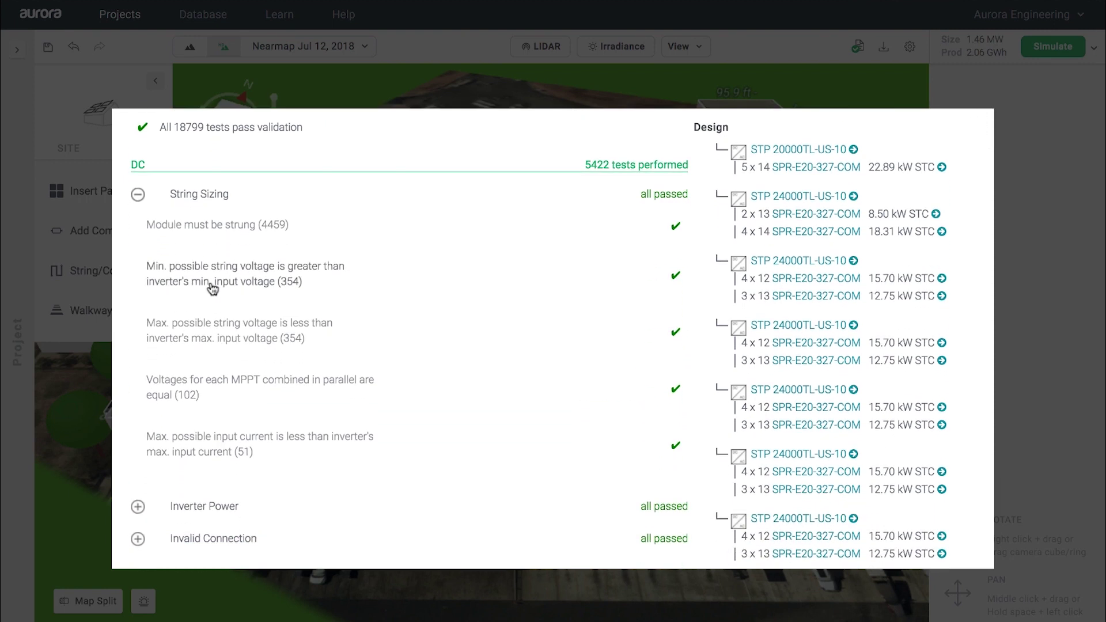
pyautogui.click(213, 323)
pyautogui.scroll(-2, 141, 385)
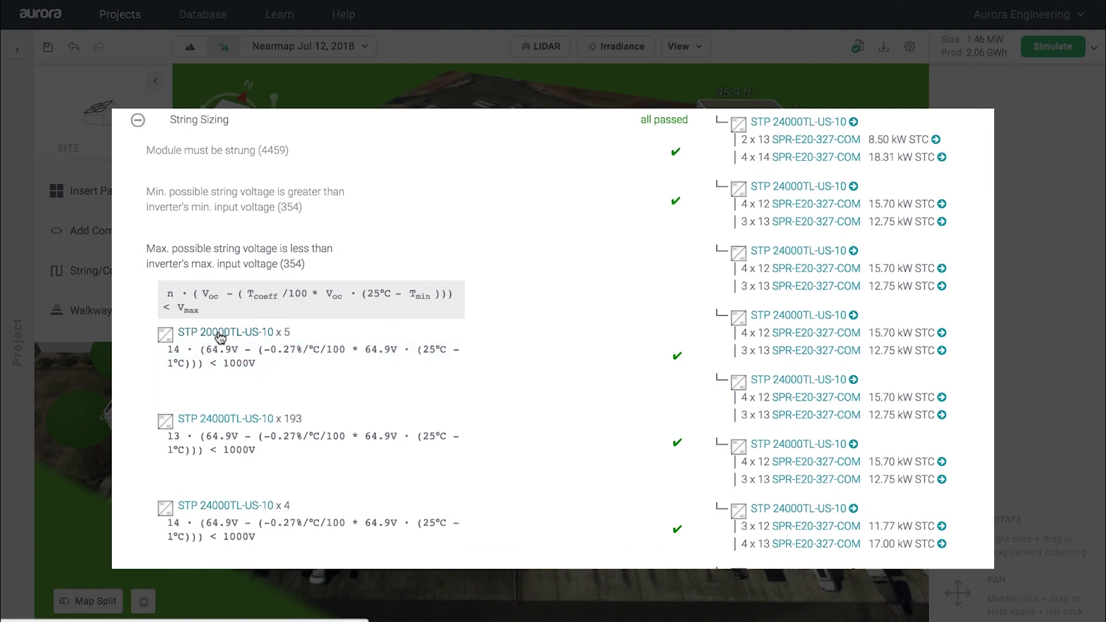
pyautogui.click(207, 369)
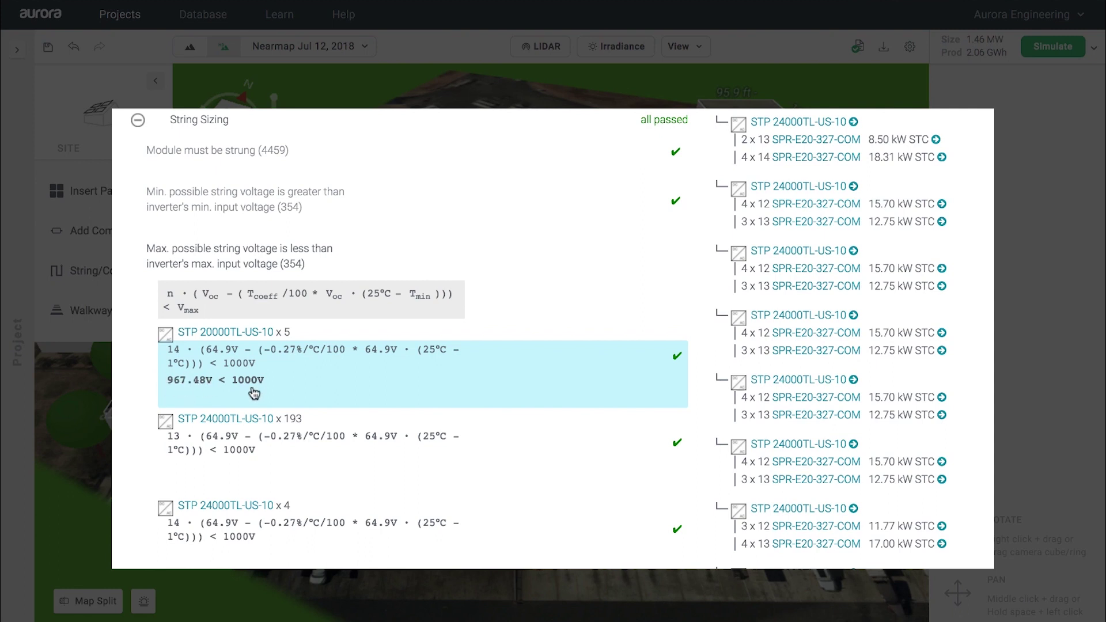
pyautogui.scroll(-5, 242, 332)
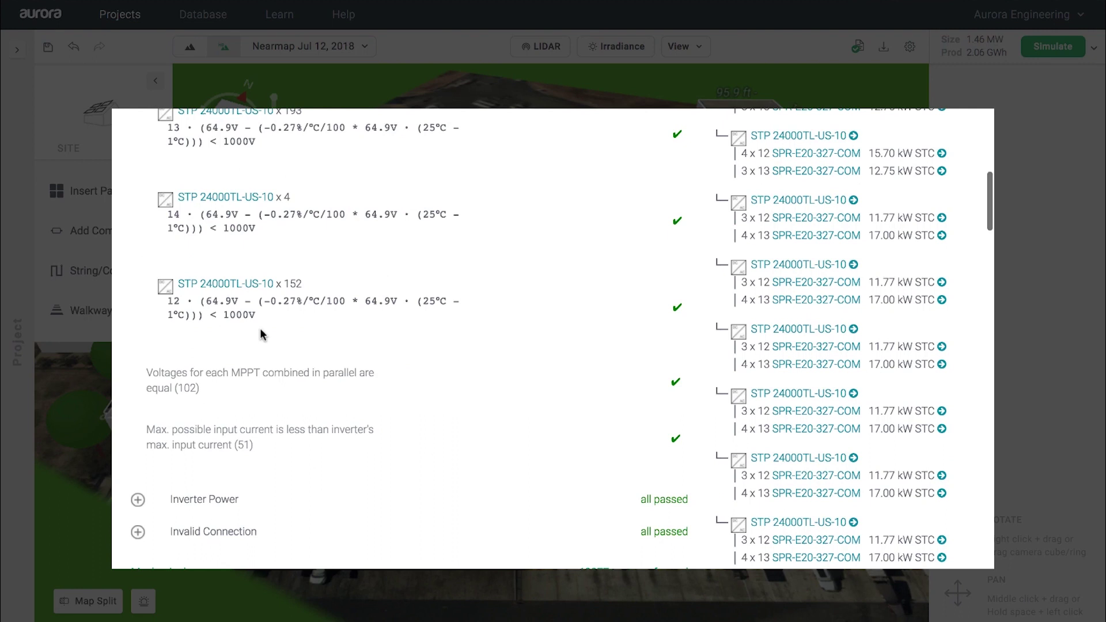
pyautogui.scroll(5, 262, 334)
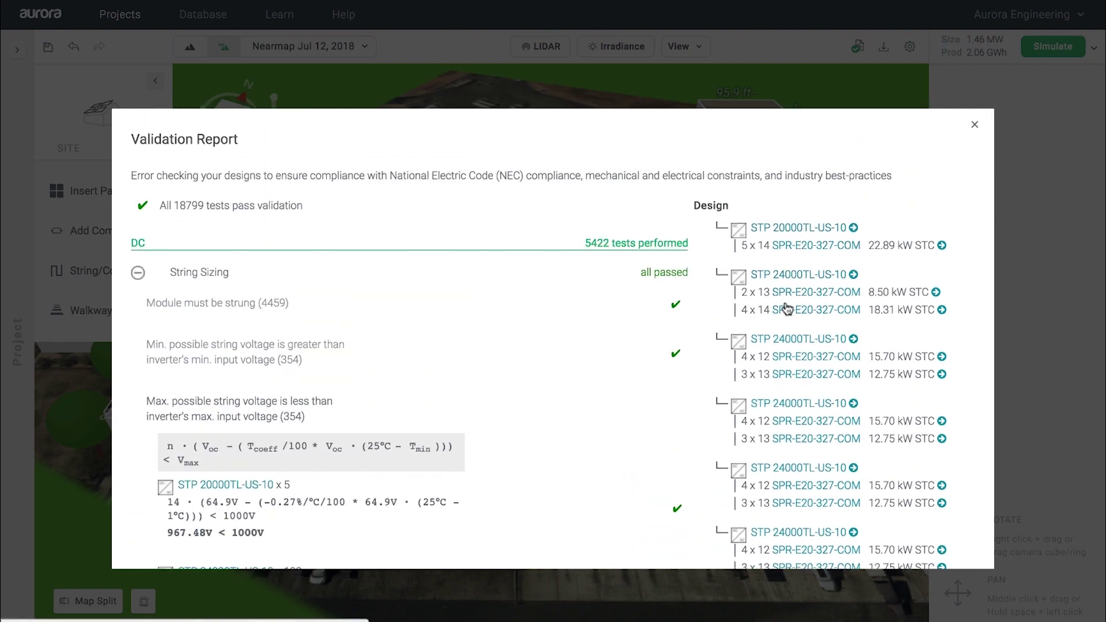
pyautogui.scroll(-3, 784, 333)
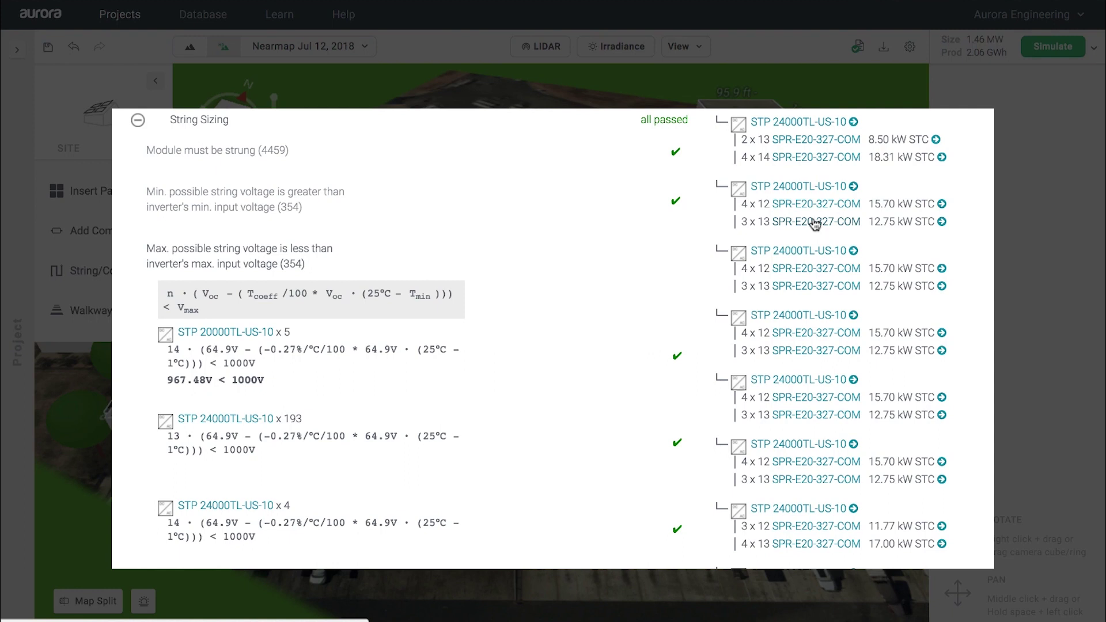
pyautogui.click(797, 186)
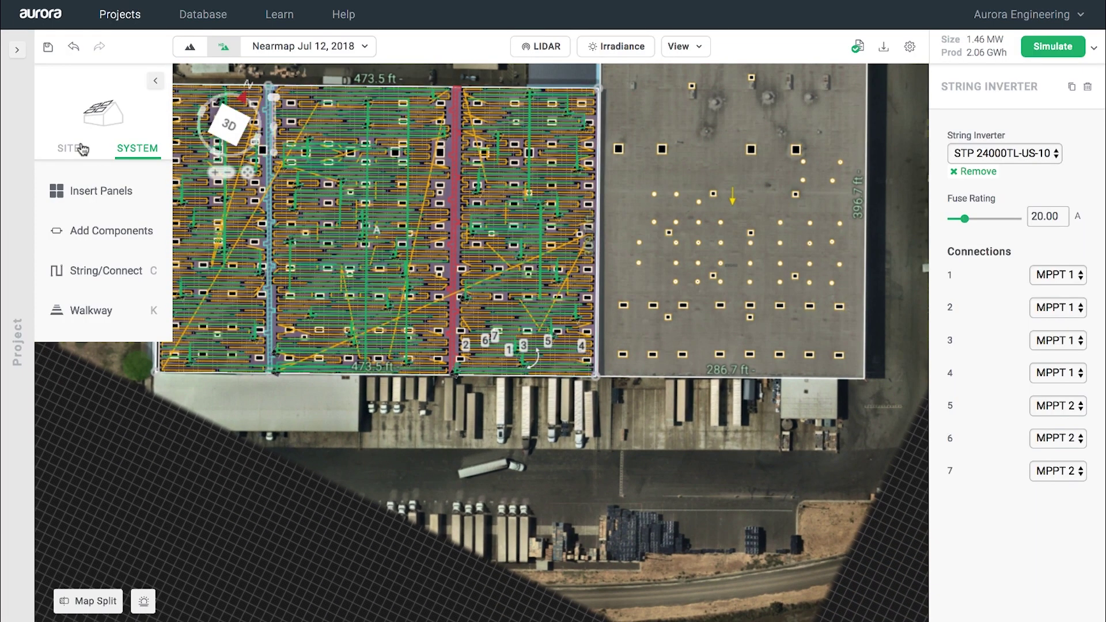
# Step: Save the design and price the system at 2.25 $/W, giving $3,280,709.25
pyautogui.click(18, 51)
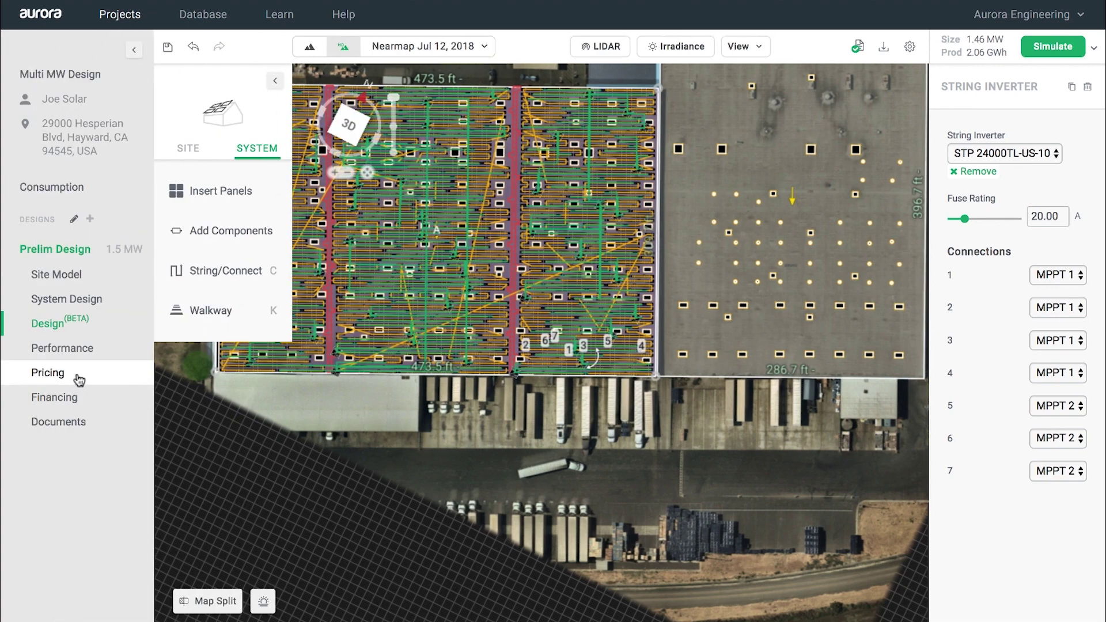
pyautogui.click(92, 371)
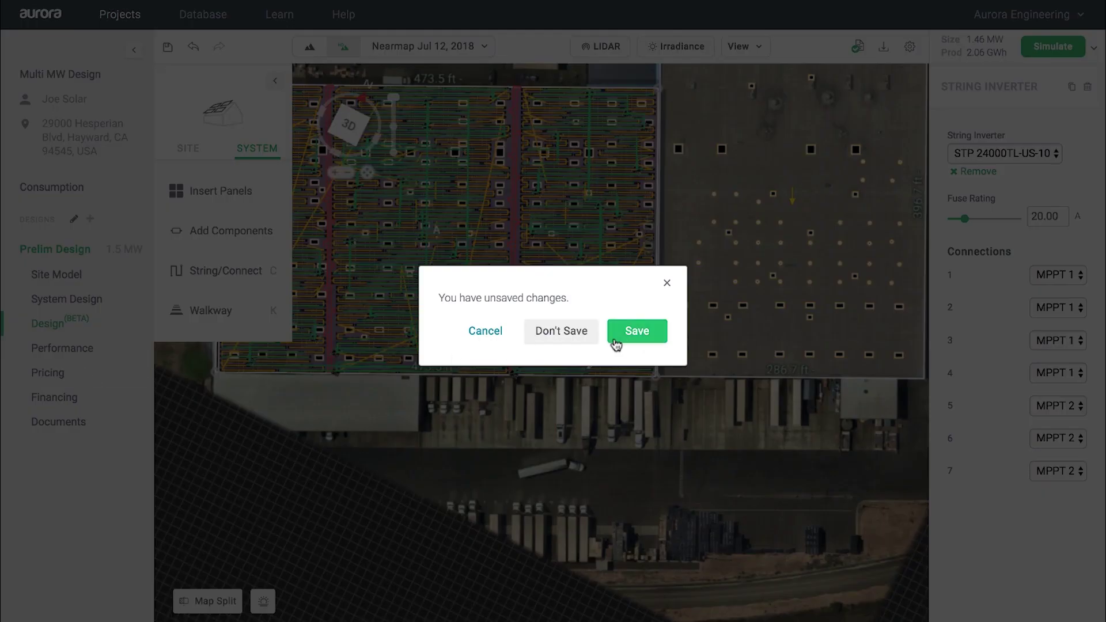
pyautogui.click(623, 340)
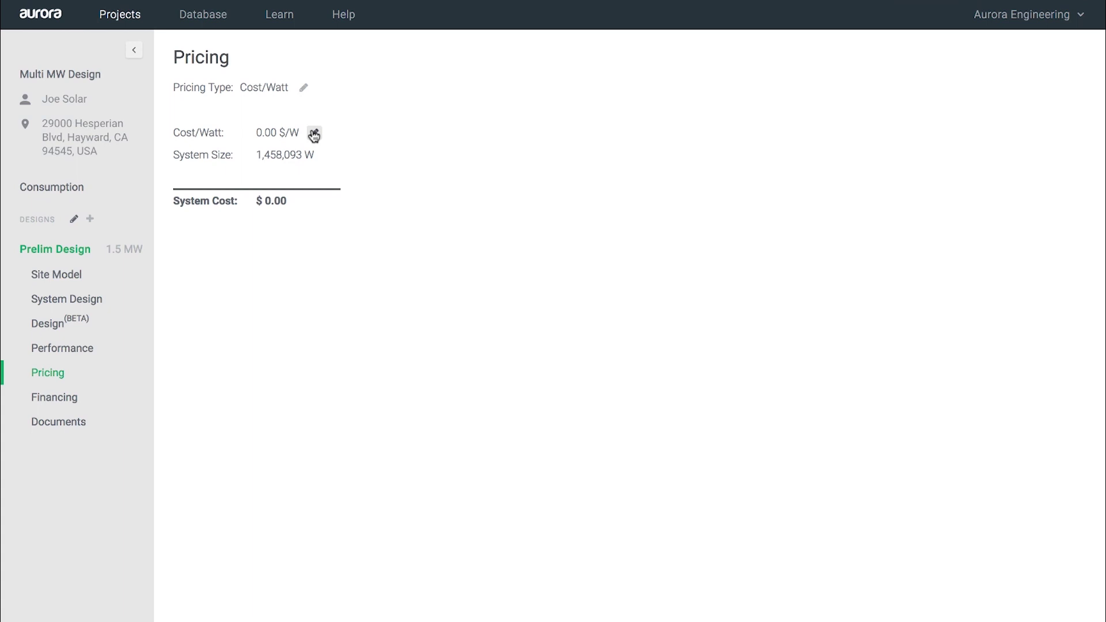
pyautogui.click(314, 133)
pyautogui.write('2')
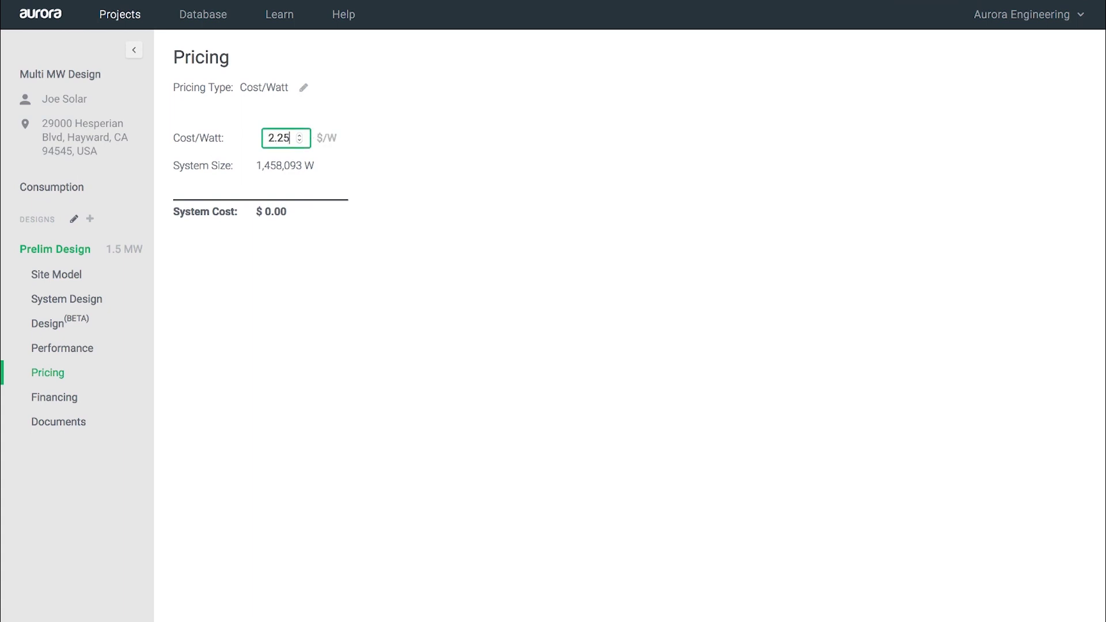
pyautogui.write('.25')
pyautogui.press('Return')
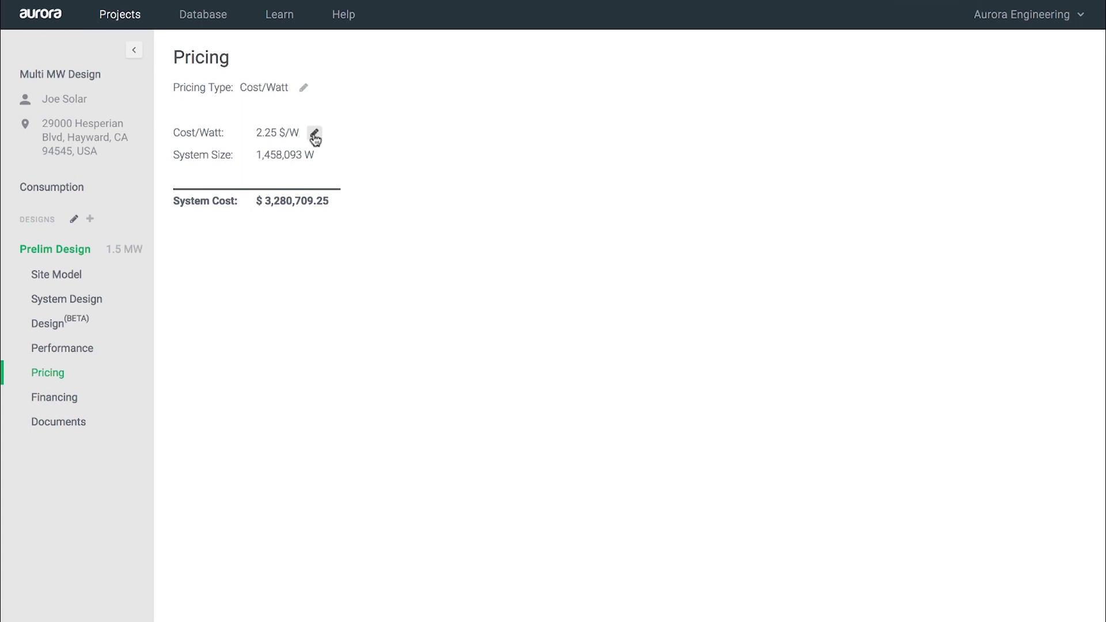
# Step: Confirm Cost/Watt as the pricing type and move on to Financing
pyautogui.click(305, 88)
pyautogui.click(276, 87)
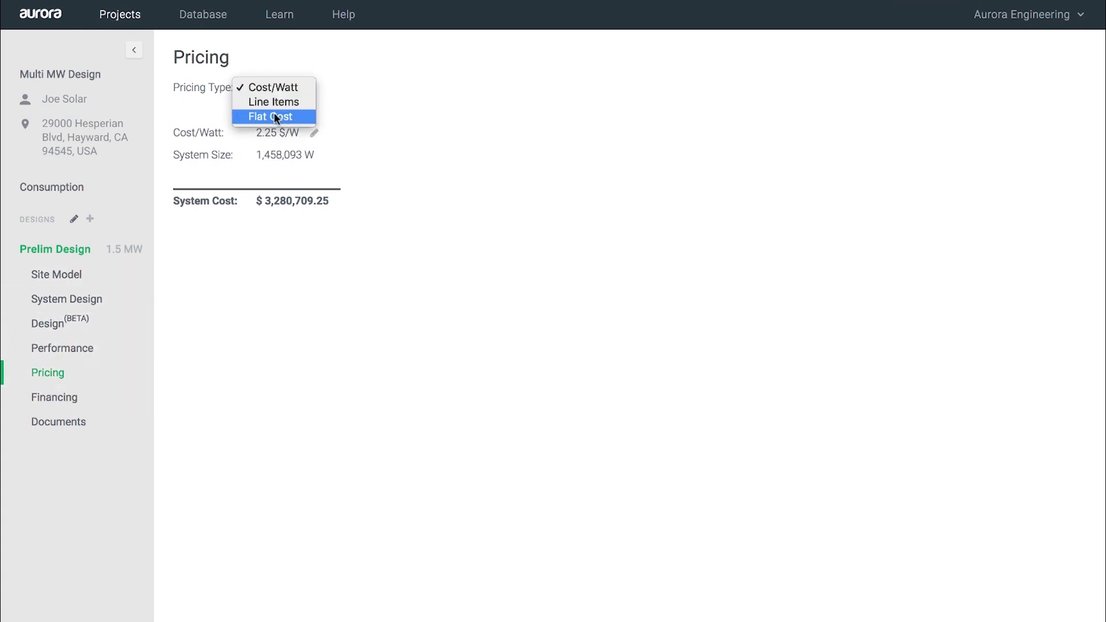
pyautogui.click(370, 88)
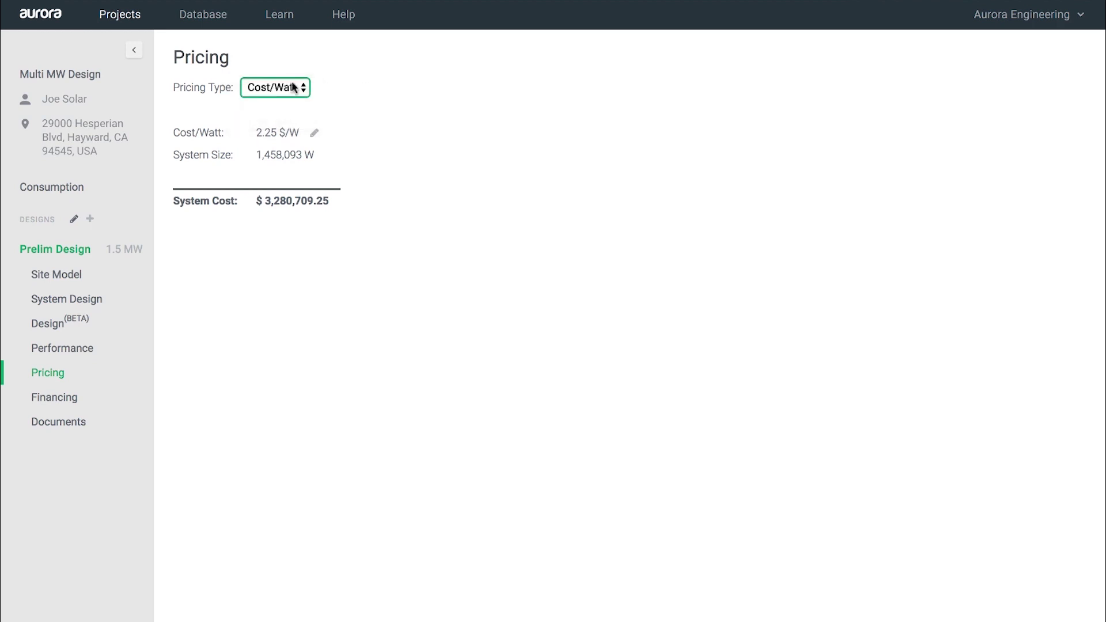
pyautogui.click(50, 403)
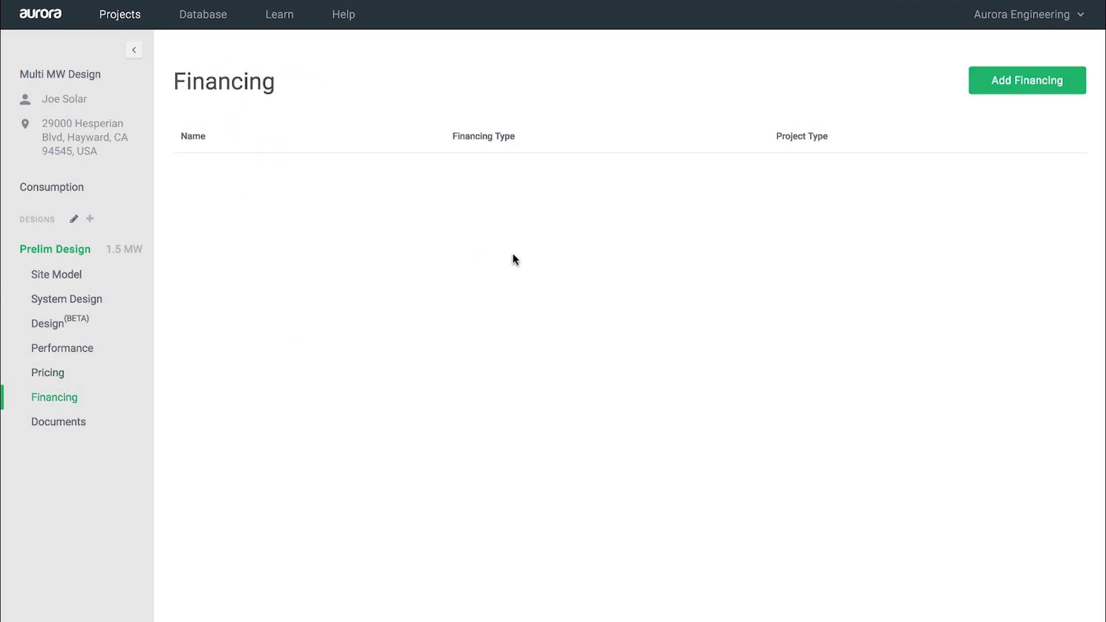
# Step: Create a financing named Cash from the Cash Commercial Financing template
pyautogui.click(1020, 86)
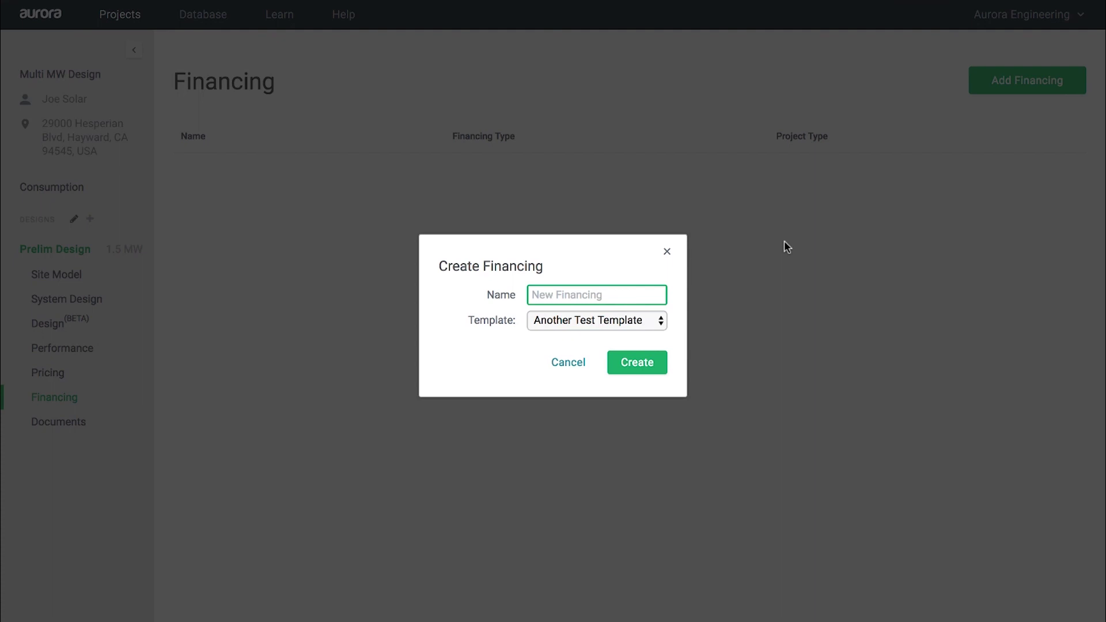
pyautogui.write('Cash')
pyautogui.click(566, 318)
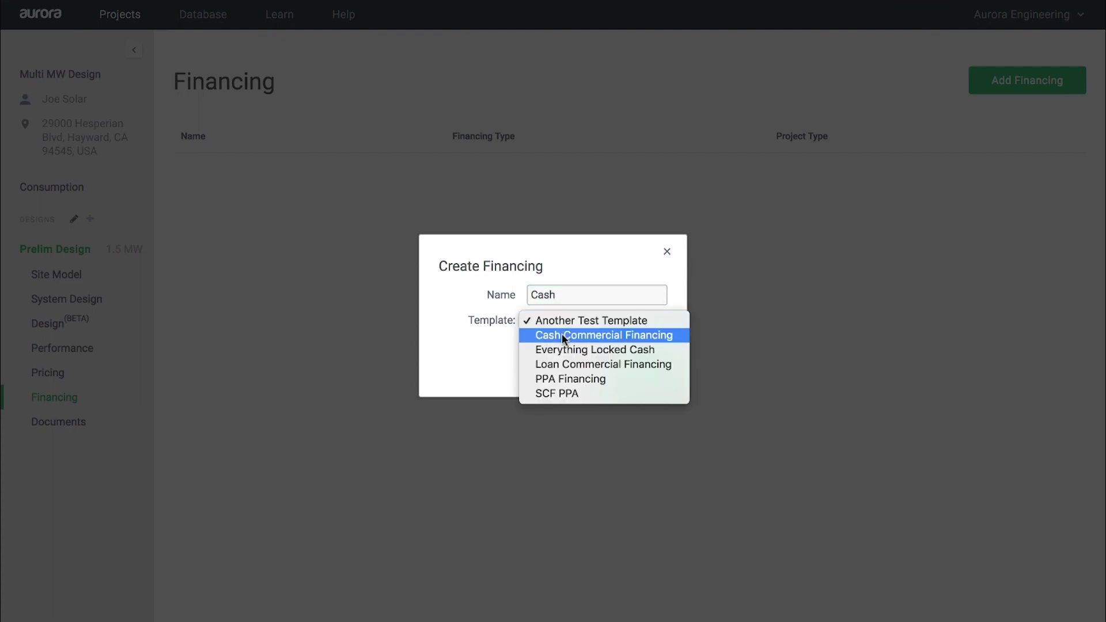
pyautogui.click(562, 334)
pyautogui.click(633, 366)
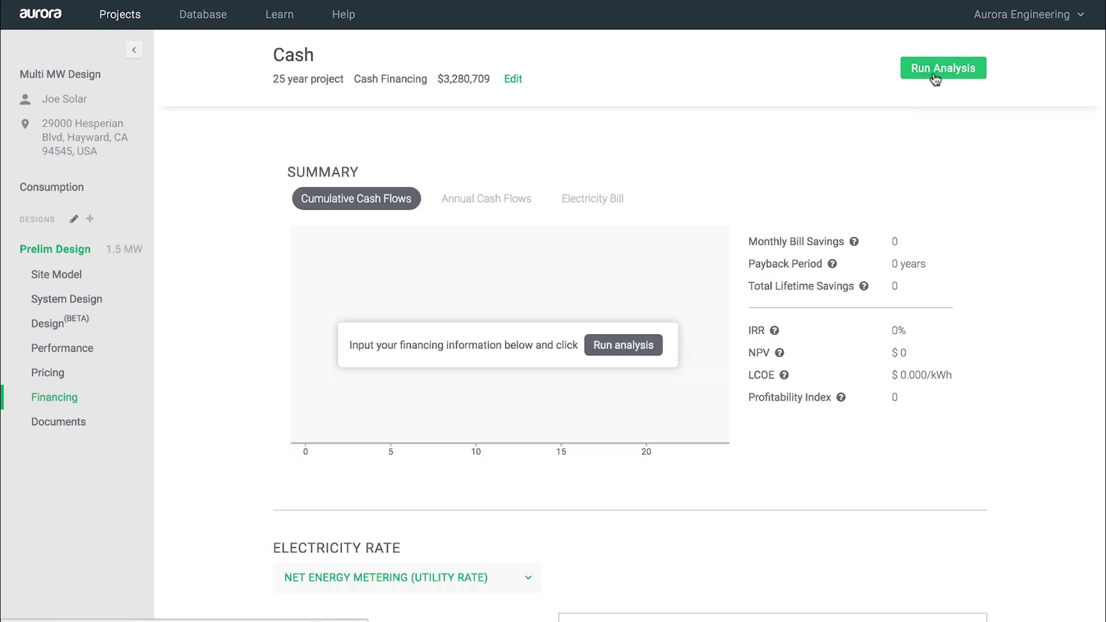
# Step: Run the Cash analysis (4.41-year payback, 19.51% IRR), then export and open the .xls file
pyautogui.click(935, 79)
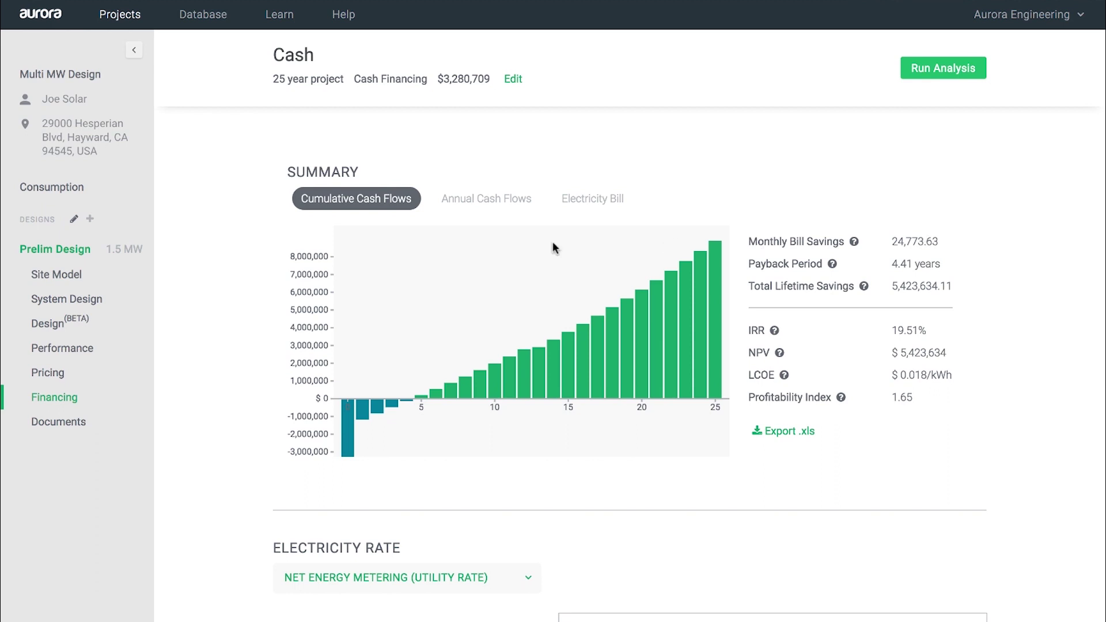
pyautogui.click(504, 205)
pyautogui.click(593, 200)
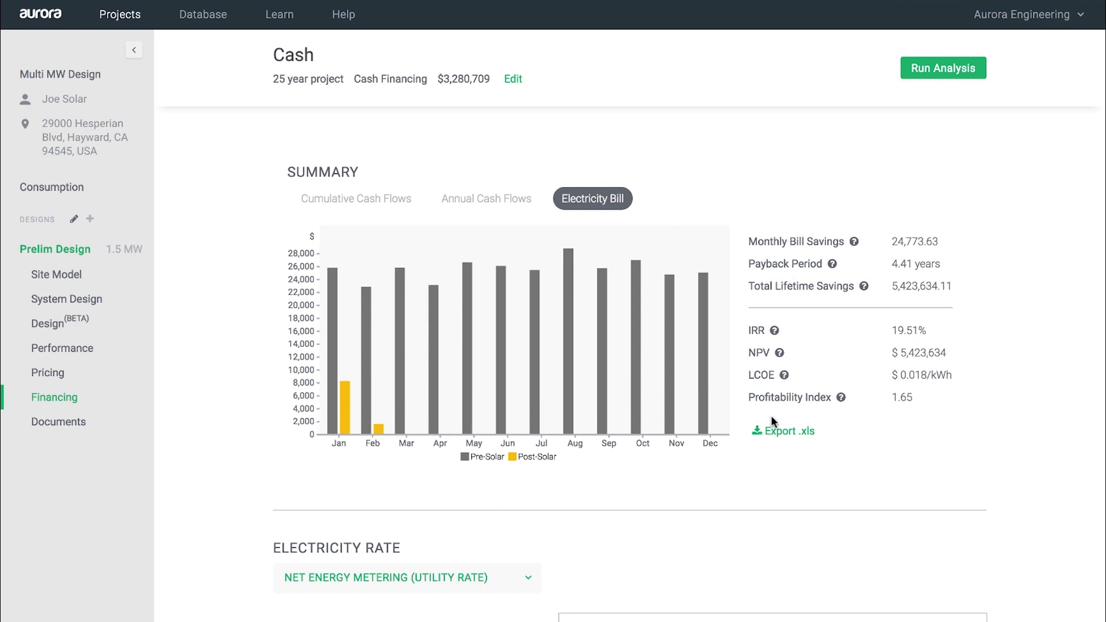
pyautogui.click(775, 431)
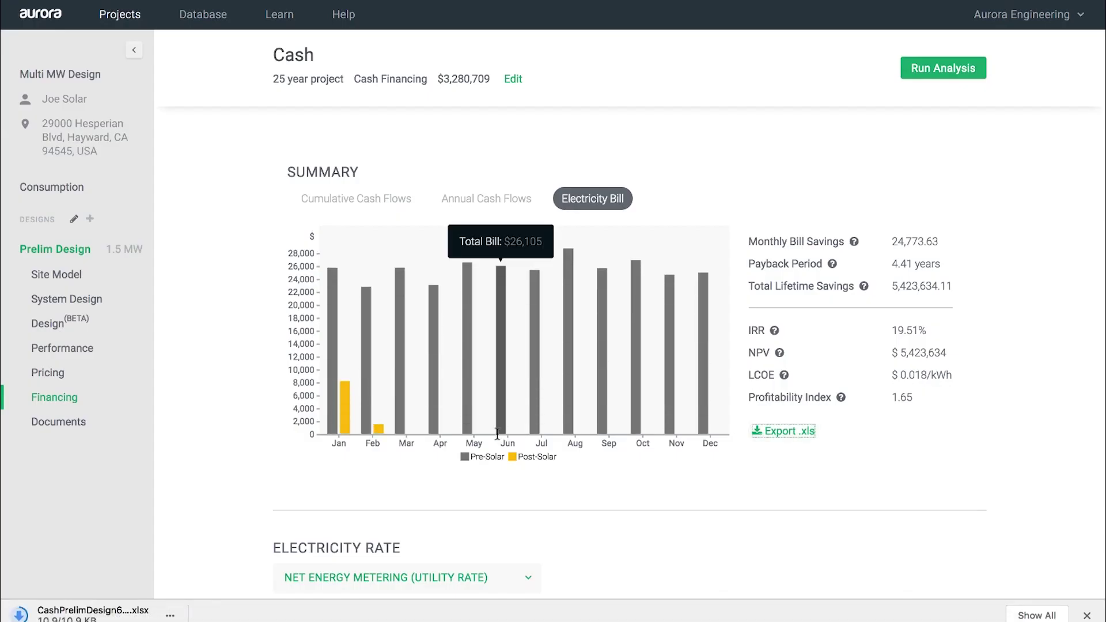
pyautogui.click(92, 615)
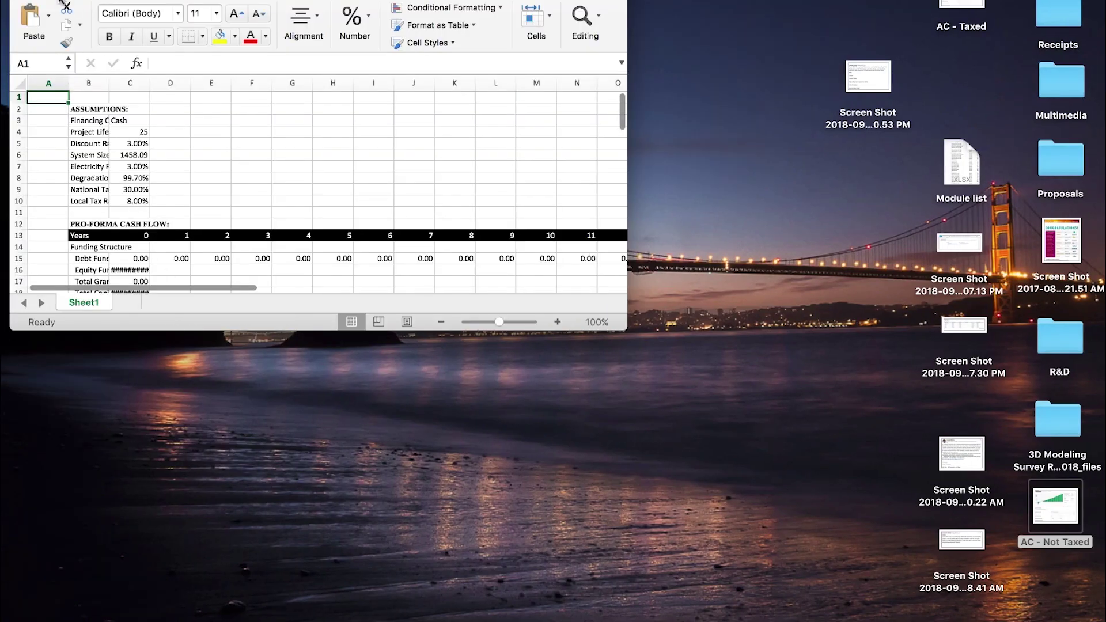
# Step: Maximize the Excel window, widen column B to show full labels, and scroll the cash flow sheet
pyautogui.click(61, 2)
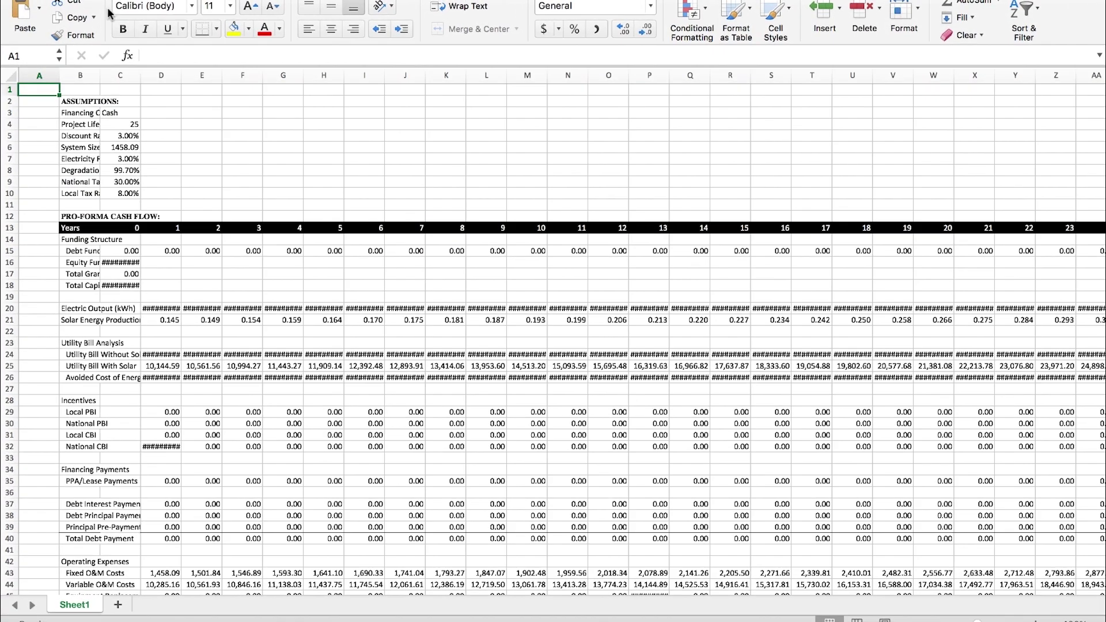
pyautogui.click(99, 80)
pyautogui.moveTo(99, 80); pyautogui.dragTo(324, 75)
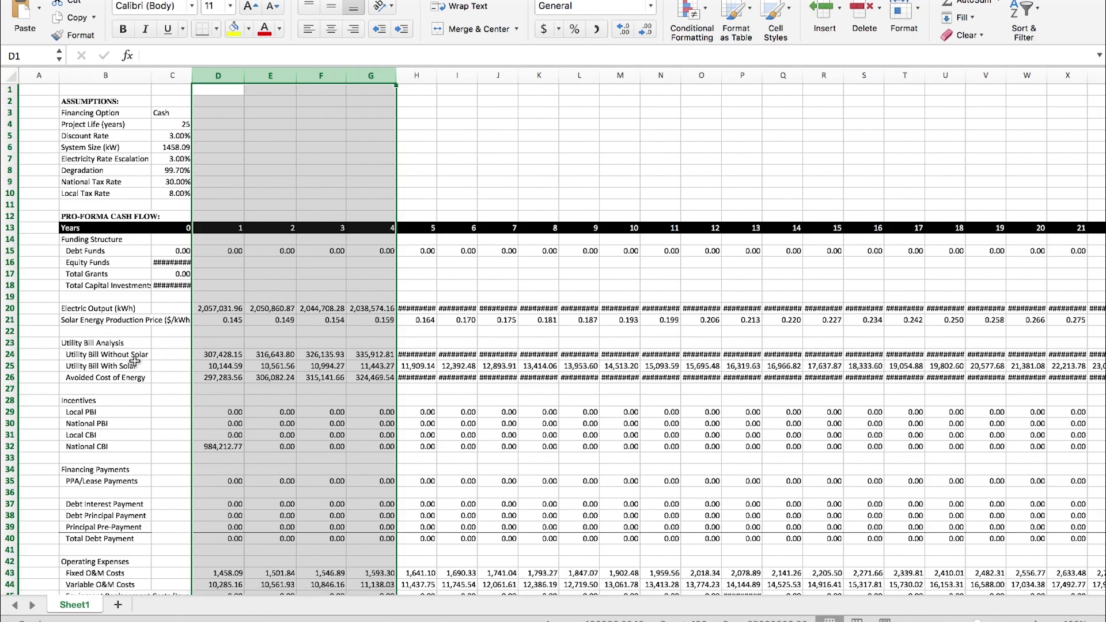
pyautogui.click(142, 423)
pyautogui.scroll(-5, 142, 443)
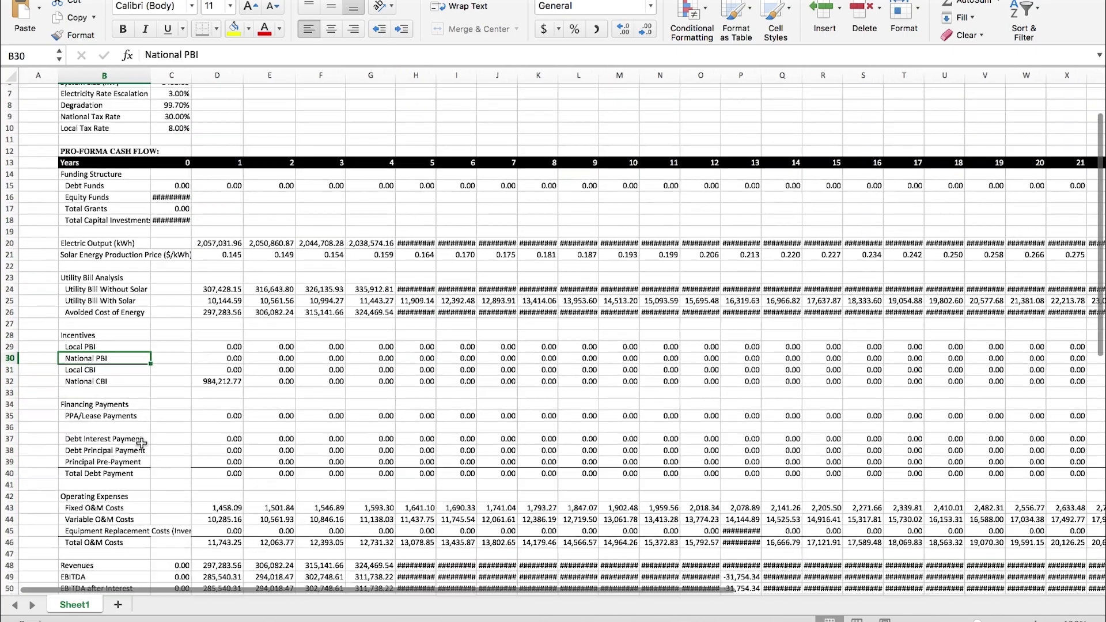
pyautogui.scroll(-4, 142, 444)
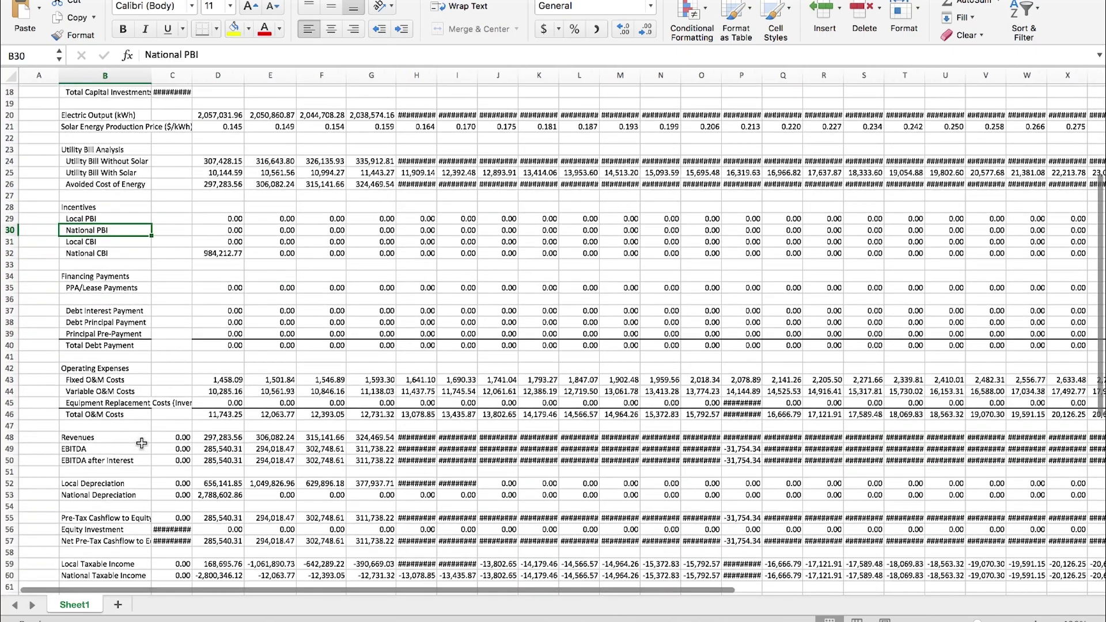
pyautogui.scroll(-3, 142, 443)
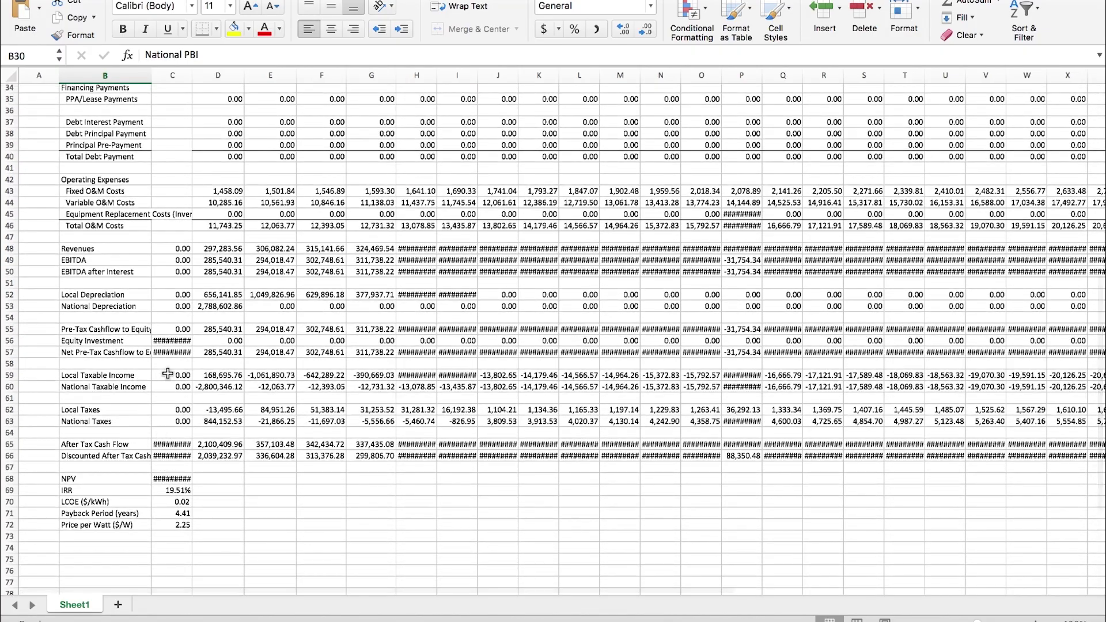
pyautogui.scroll(11, 166, 375)
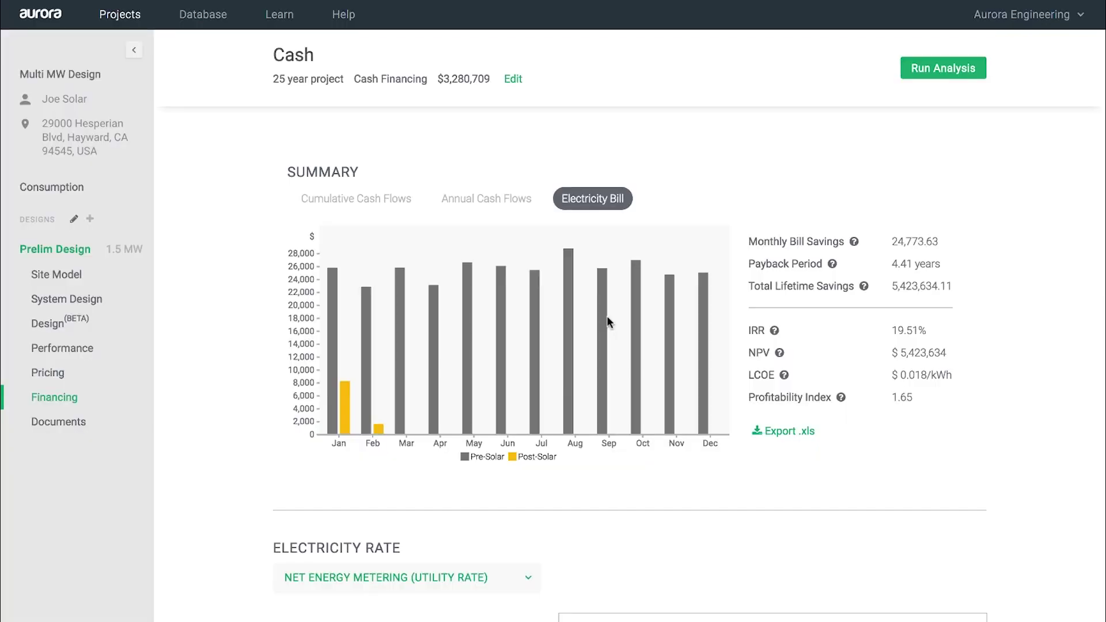
# Step: Create a Financial Analysis proposal from the Aurora — Commercial Template with Cash financing
pyautogui.click(82, 421)
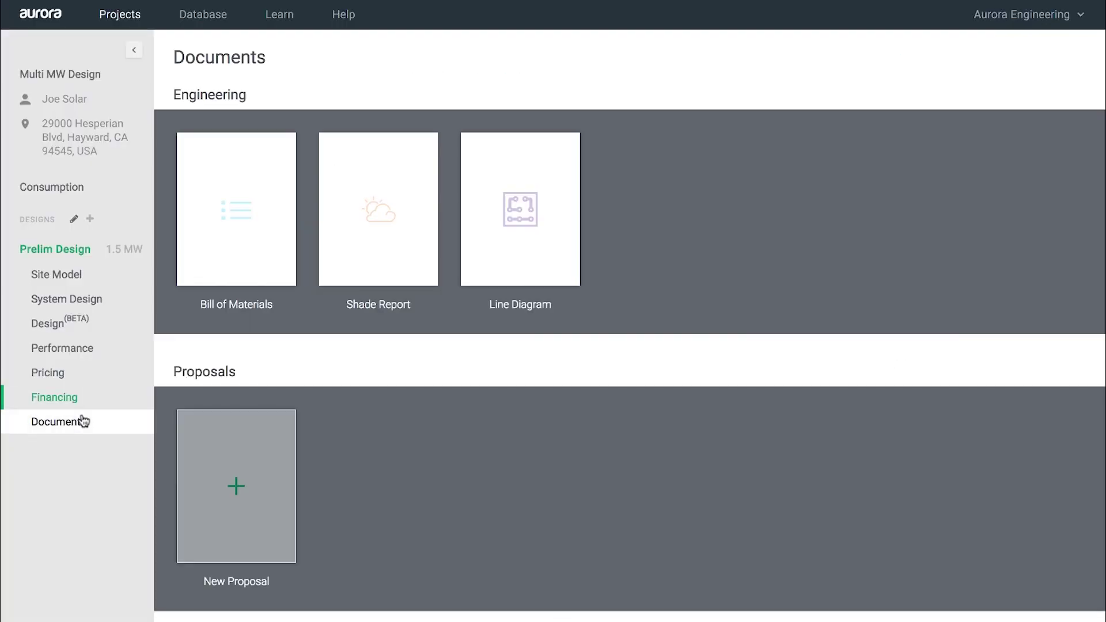
pyautogui.click(214, 487)
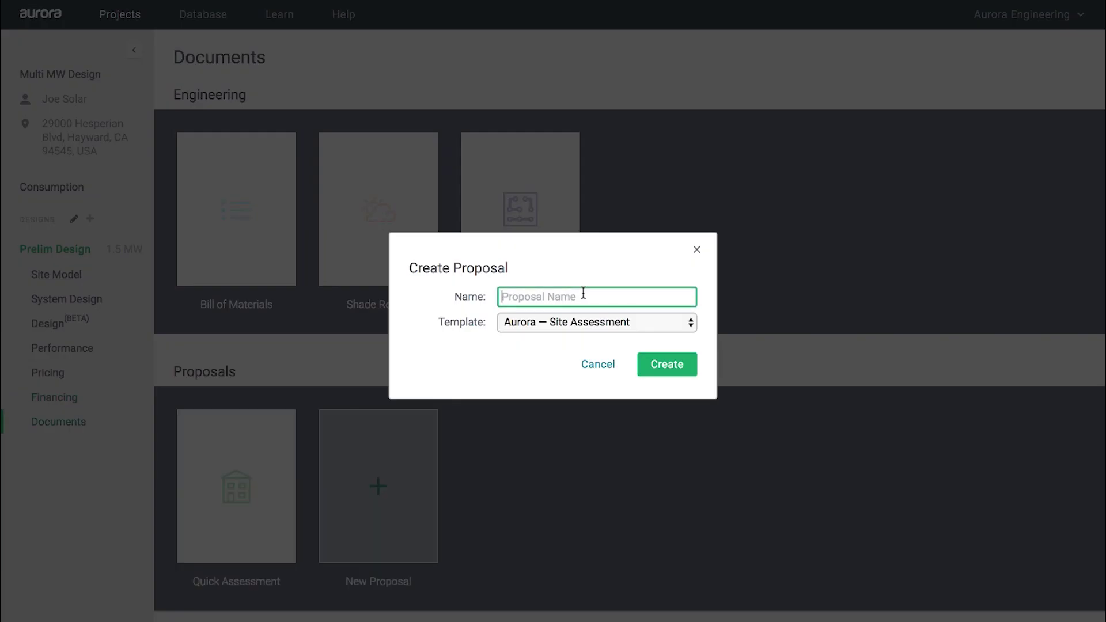
pyautogui.write('Financial Analysis')
pyautogui.click(563, 323)
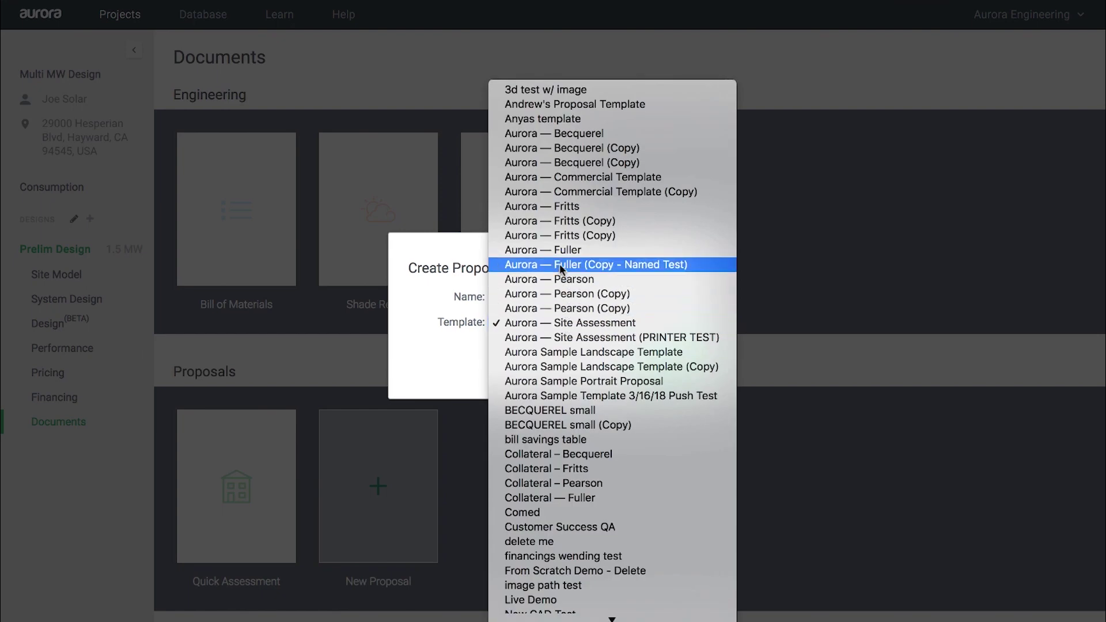
pyautogui.click(576, 176)
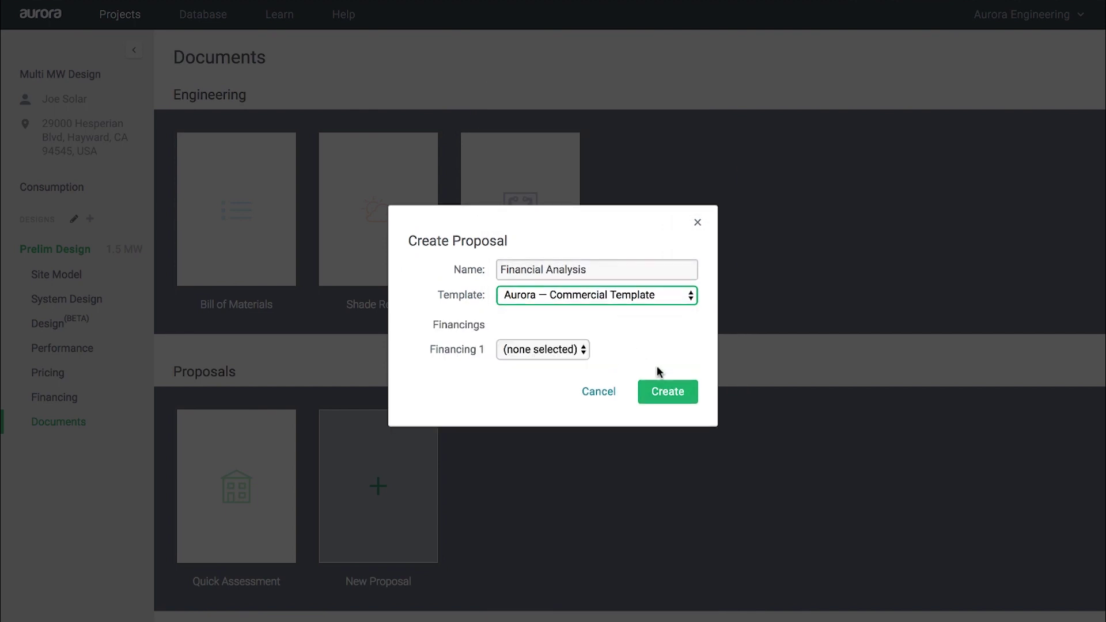
pyautogui.click(546, 346)
pyautogui.click(538, 364)
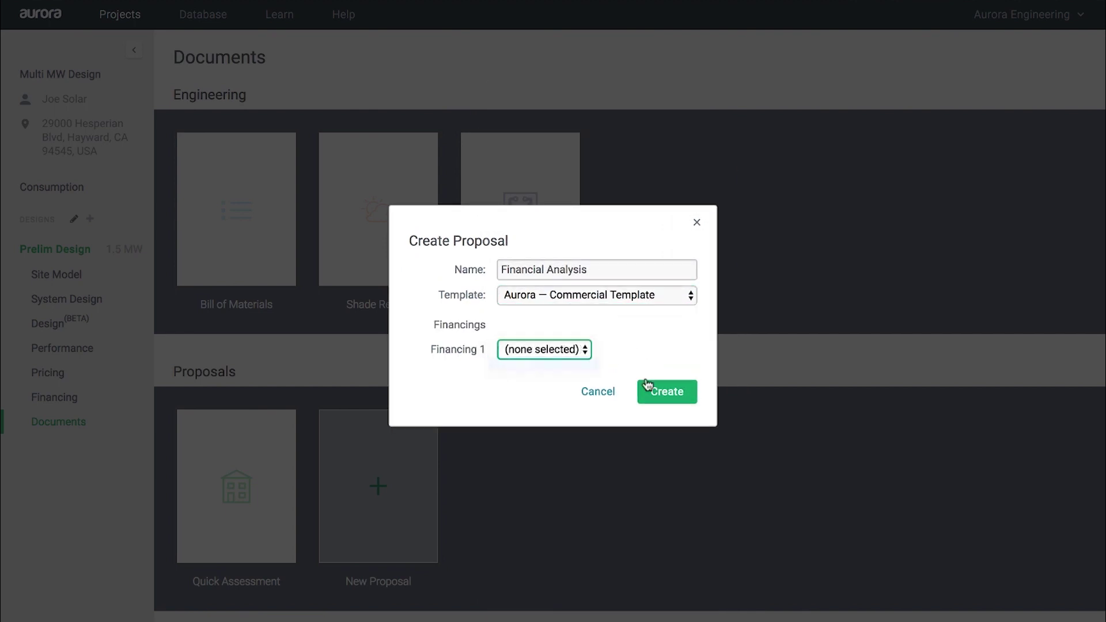
pyautogui.click(685, 390)
# Step: Set the proposal's site view to show satellite imagery without the irradiance overlay
pyautogui.scroll(-3, 686, 393)
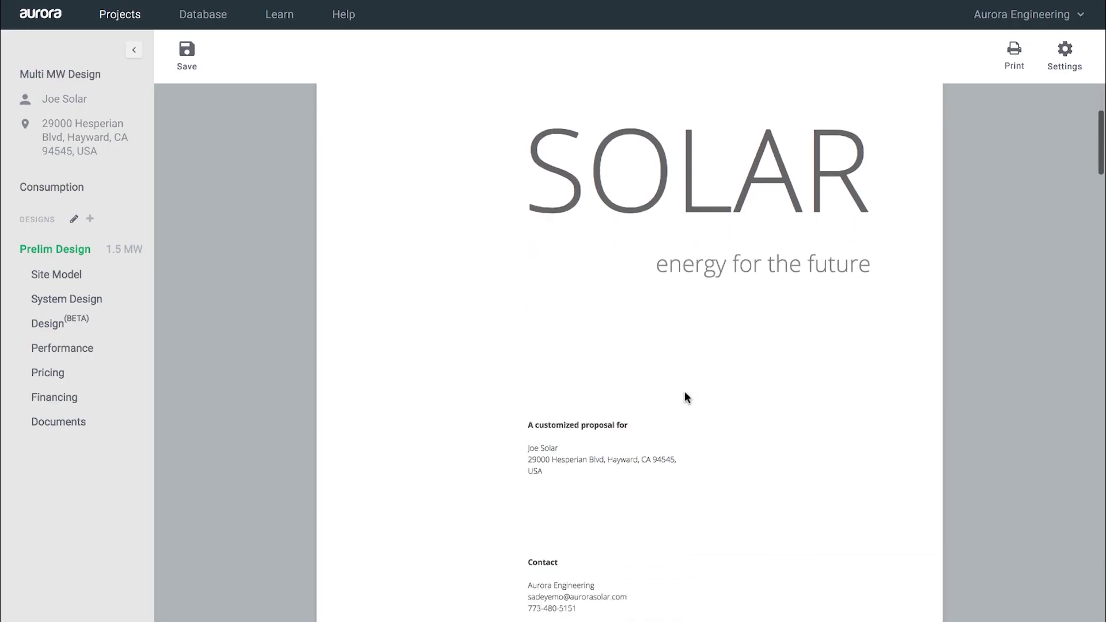
pyautogui.scroll(-10, 685, 392)
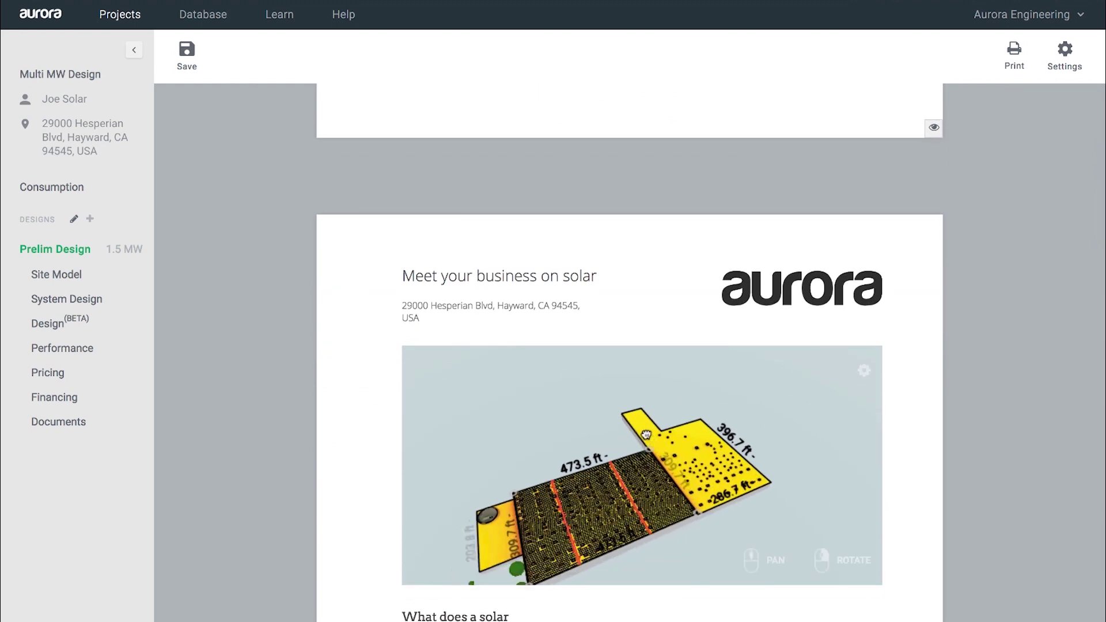
pyautogui.scroll(5, 655, 415)
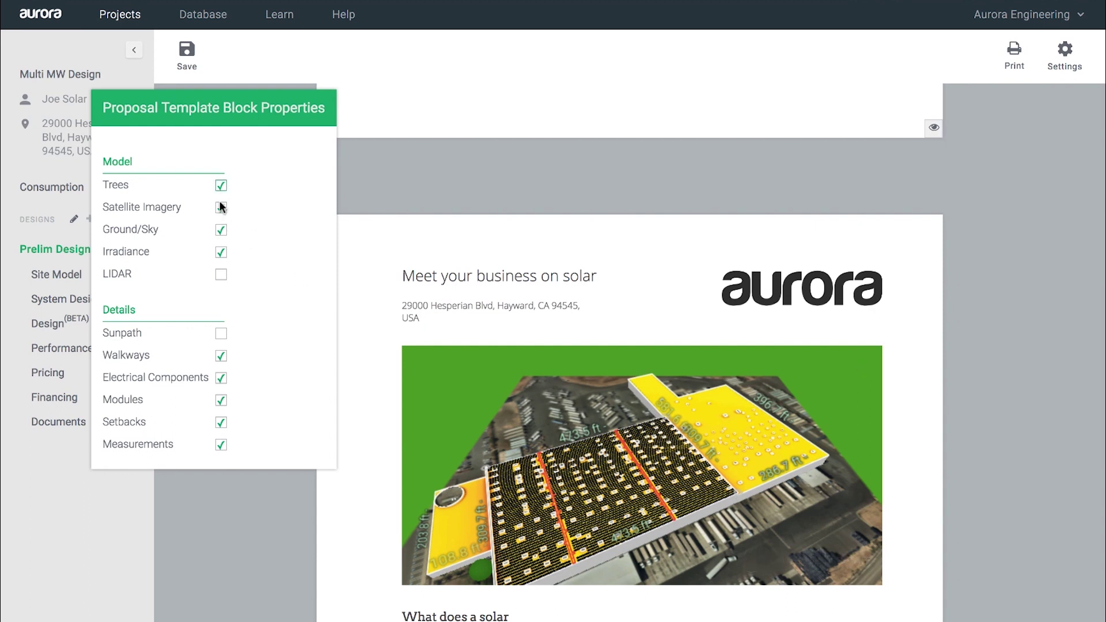
pyautogui.click(221, 208)
pyautogui.click(220, 253)
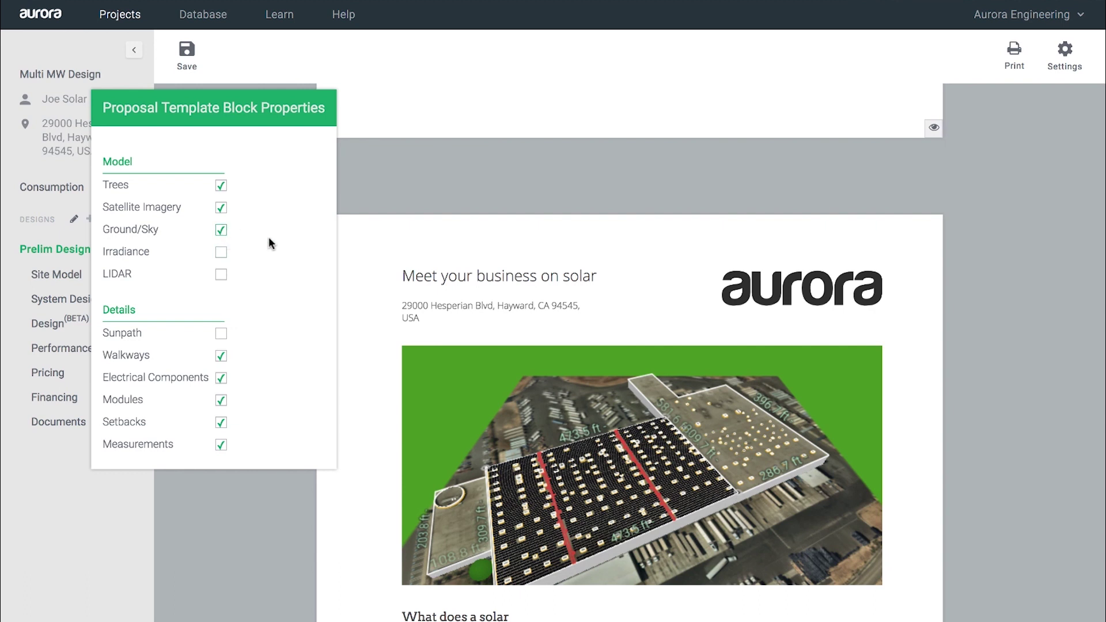
pyautogui.click(388, 382)
# Step: Review the proposal's 152% offset, $2,296,496 customer cost, and cashflow appendix
pyautogui.scroll(-5, 388, 382)
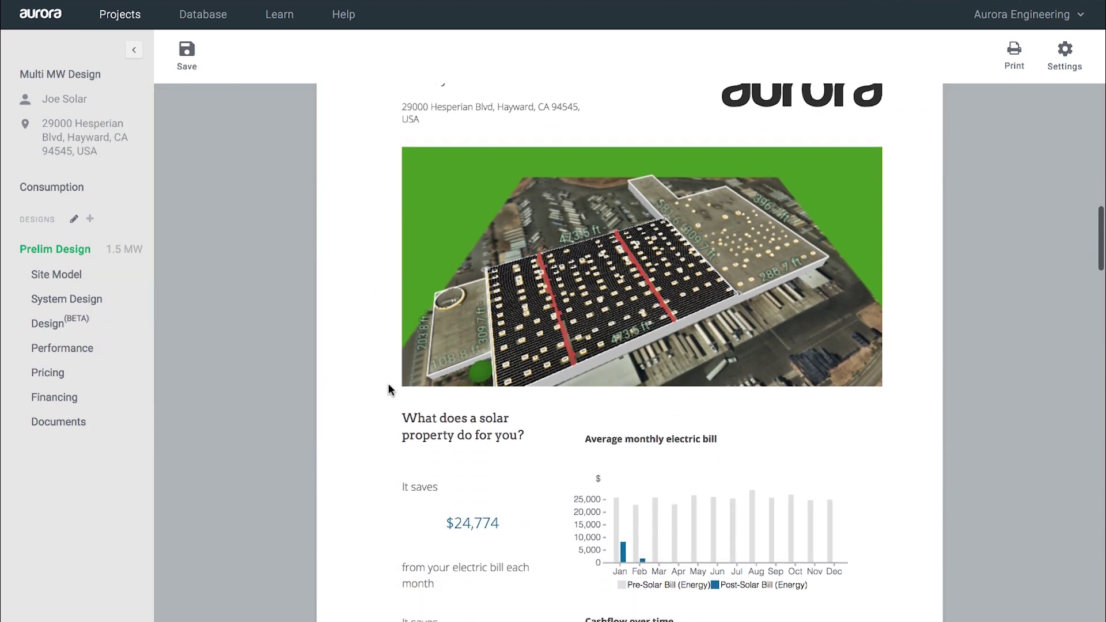
pyautogui.scroll(-2, 388, 383)
pyautogui.moveTo(473, 326)
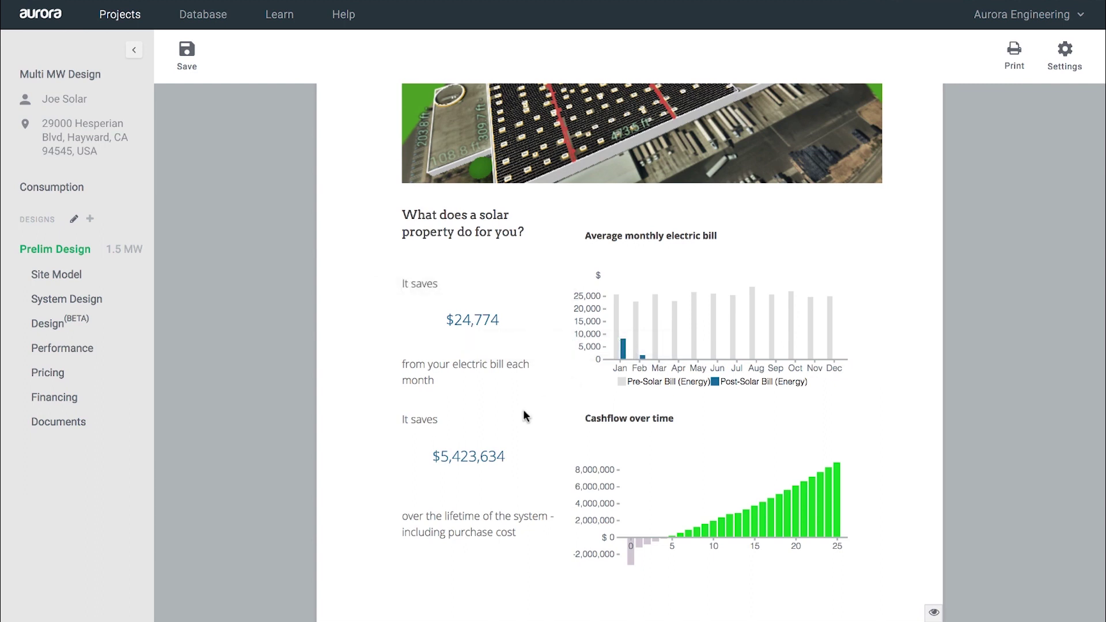
pyautogui.moveTo(446, 459)
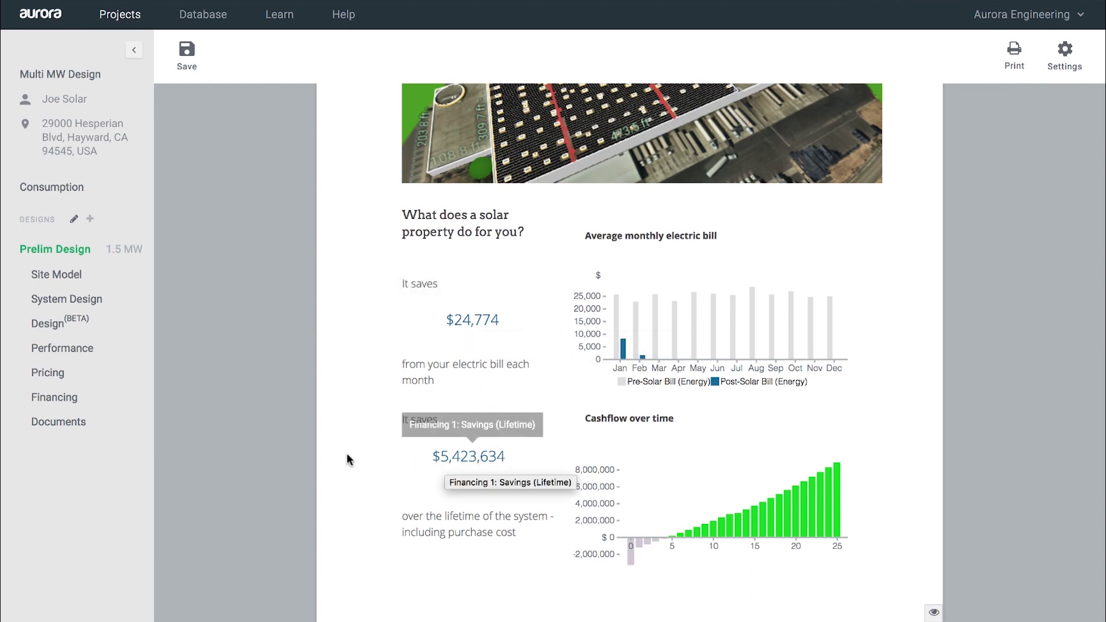
pyautogui.scroll(-10, 348, 452)
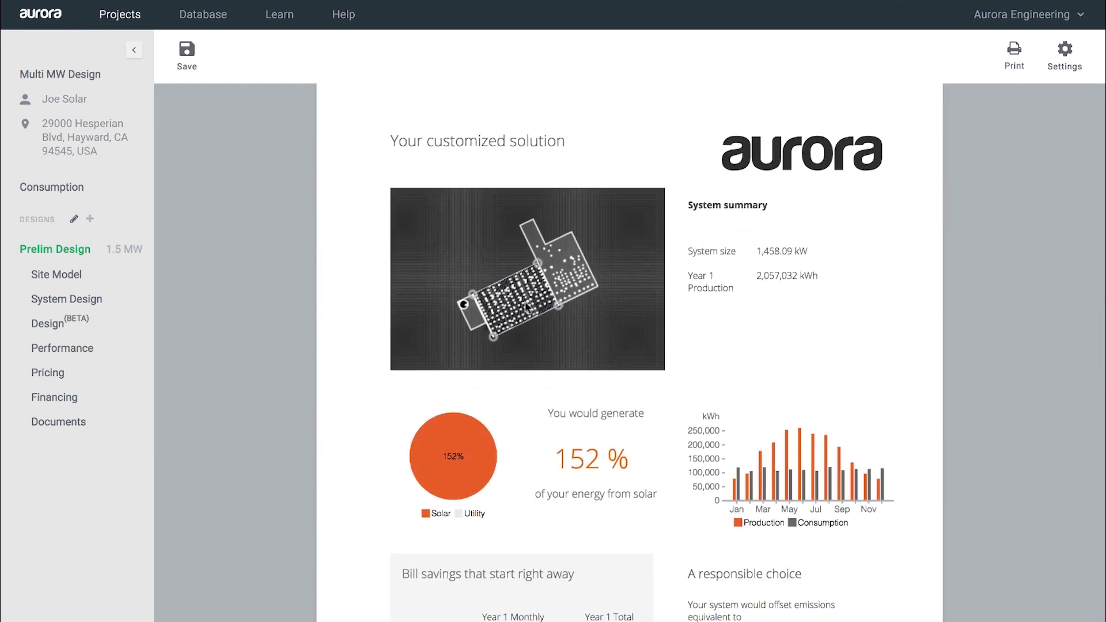
pyautogui.moveTo(526, 308); pyautogui.dragTo(468, 354)
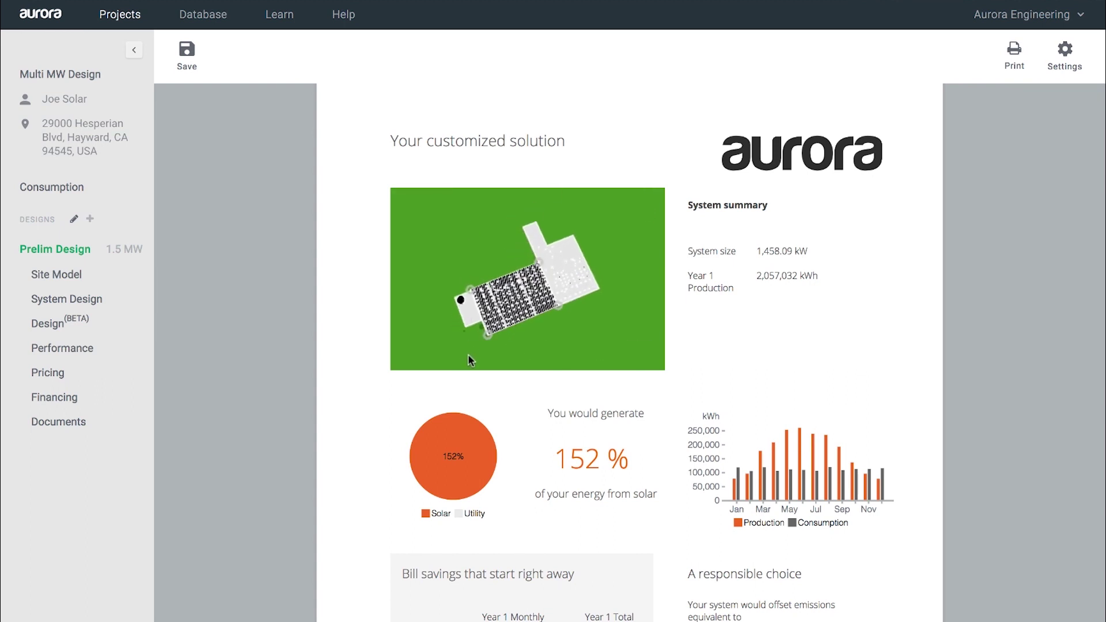
pyautogui.scroll(-5, 325, 393)
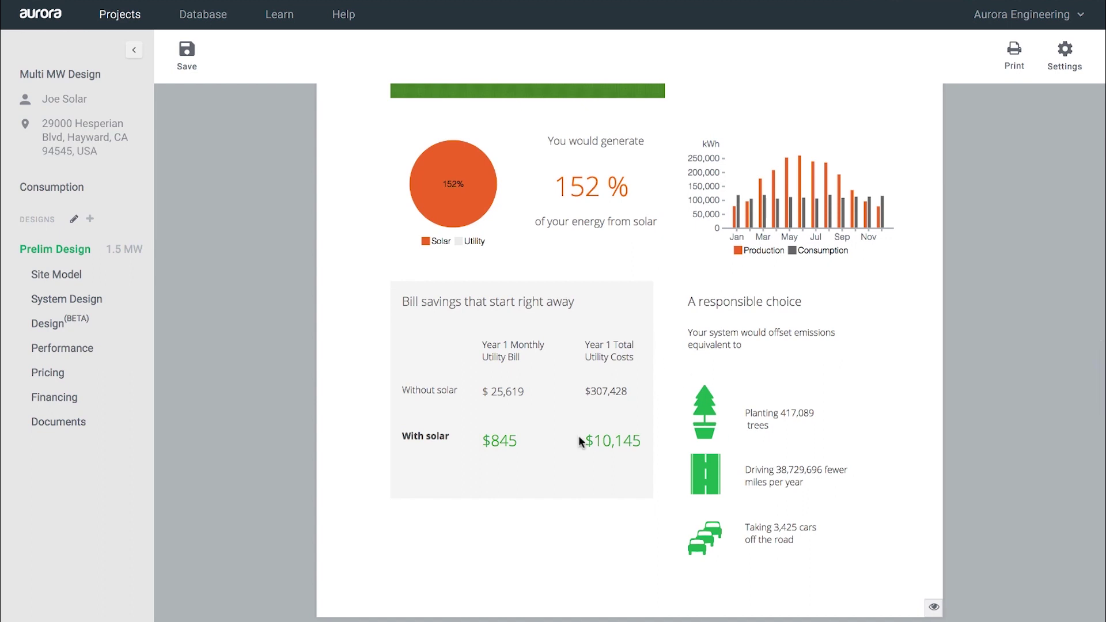
pyautogui.scroll(-12, 374, 428)
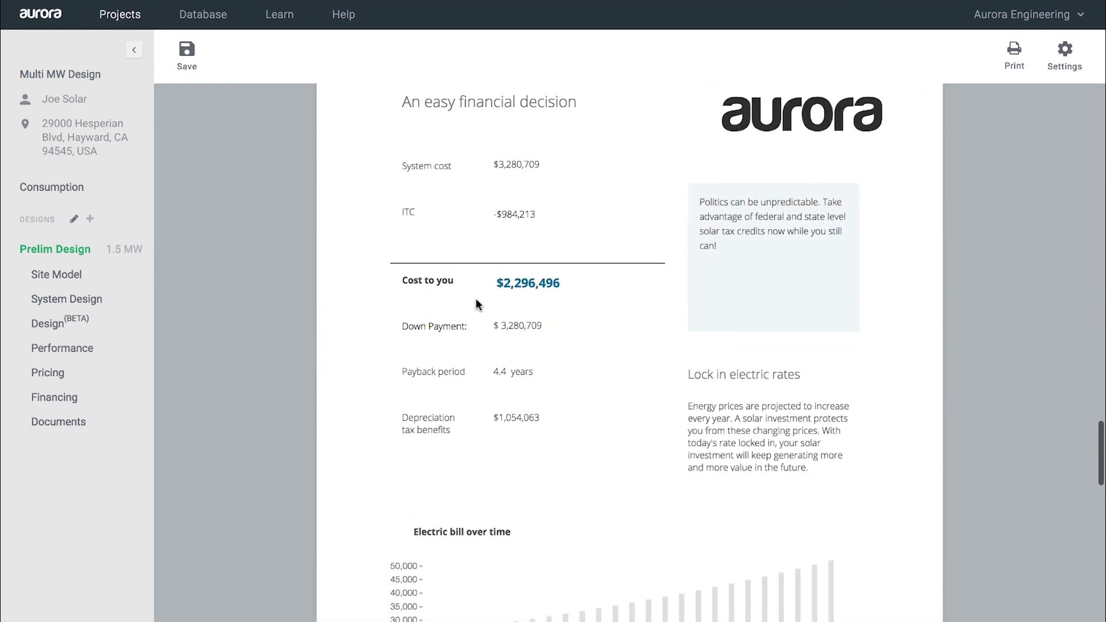
pyautogui.scroll(-7, 388, 333)
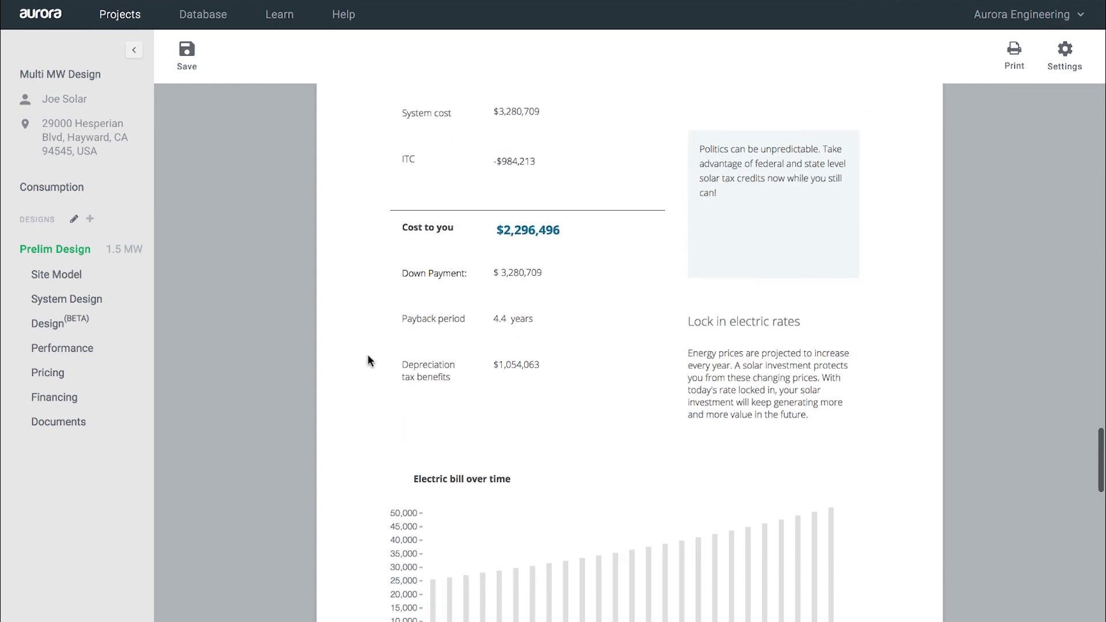
pyautogui.scroll(-15, 378, 352)
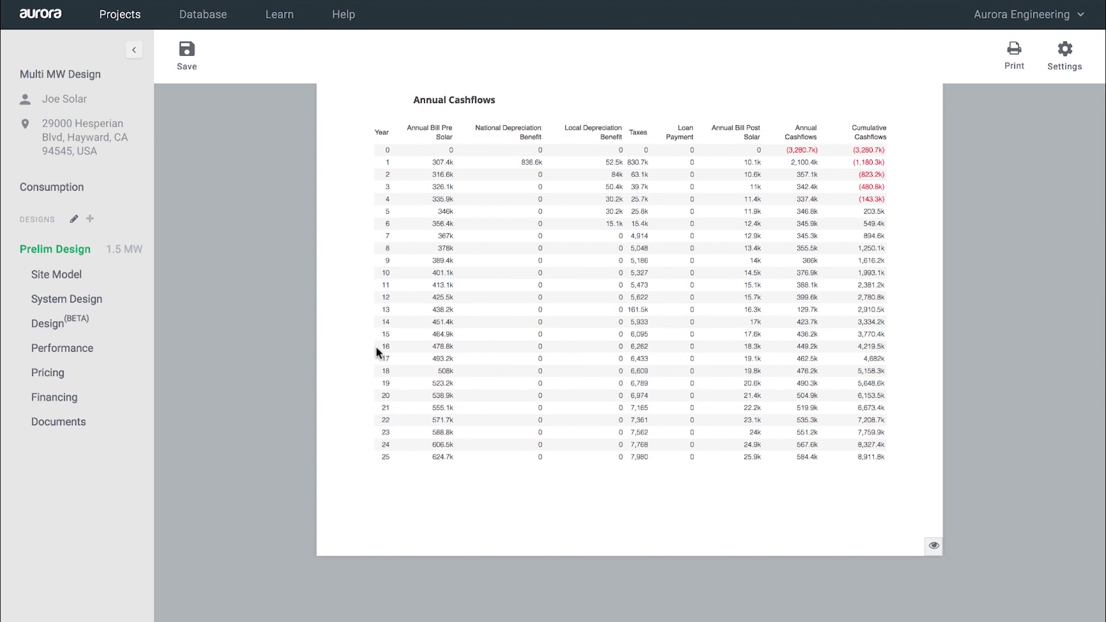
pyautogui.scroll(8, 376, 347)
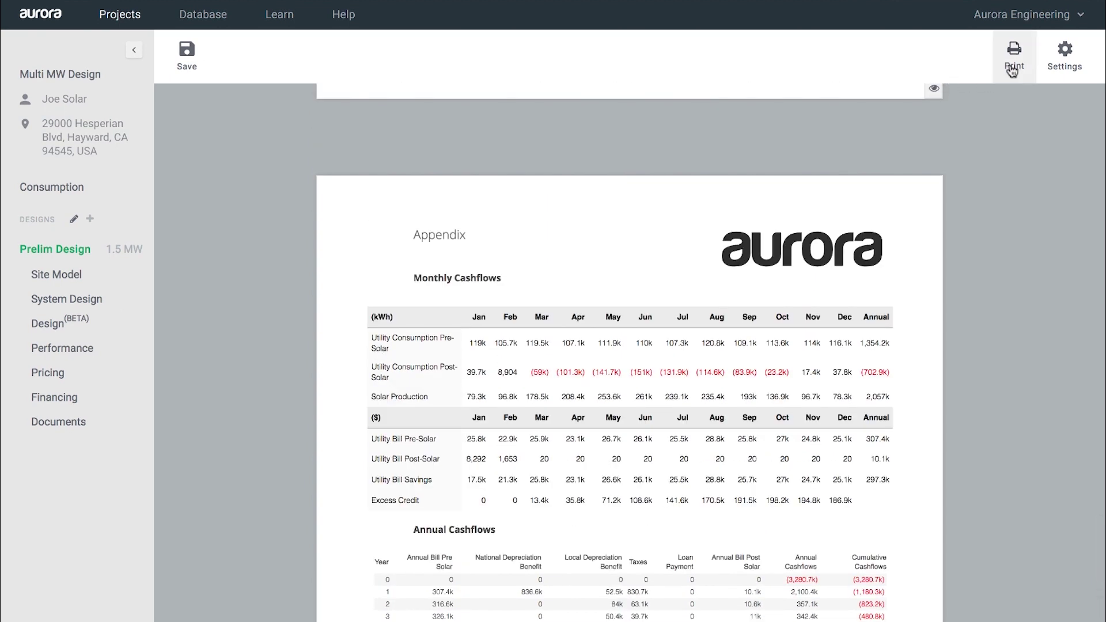
# Step: Open Chrome's print preview for the 10-sheet proposal and scroll to page 3
pyautogui.click(1011, 64)
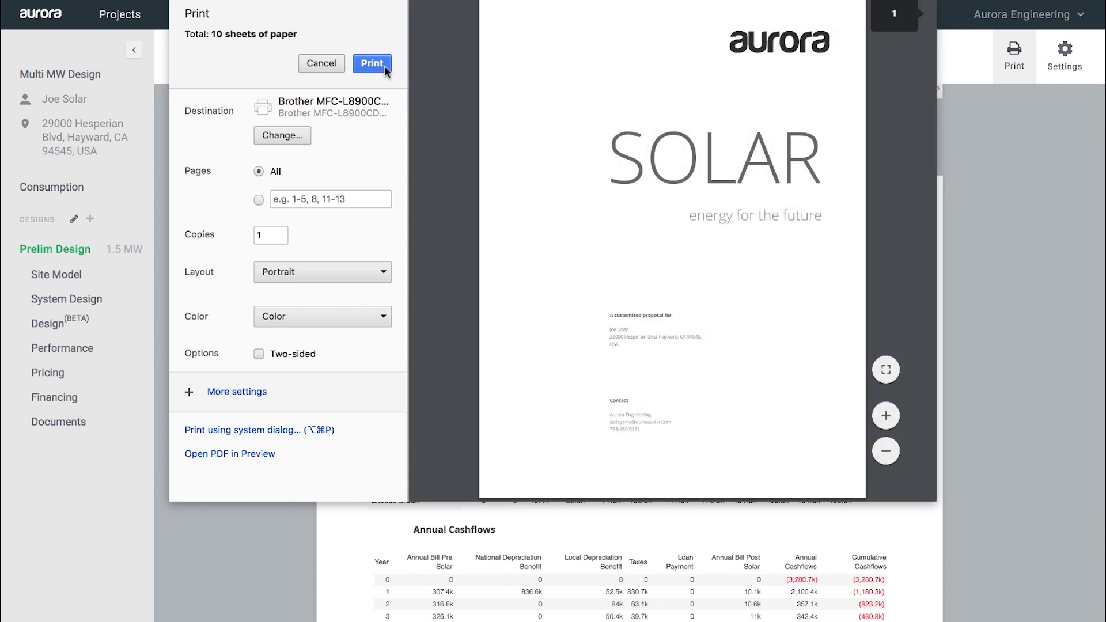
pyautogui.scroll(-10, 600, 231)
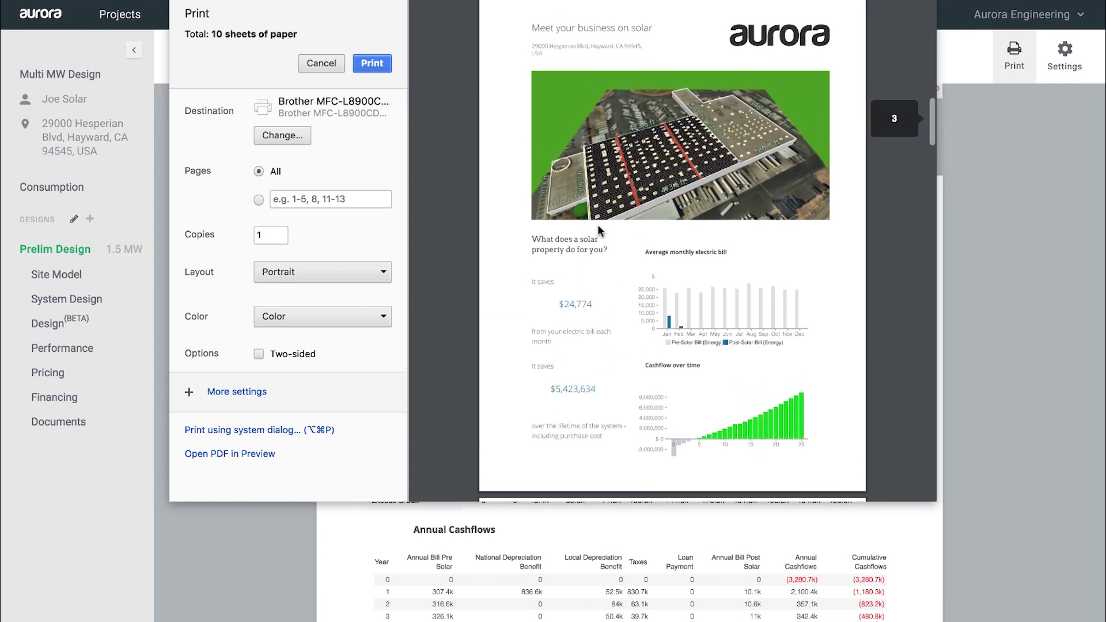